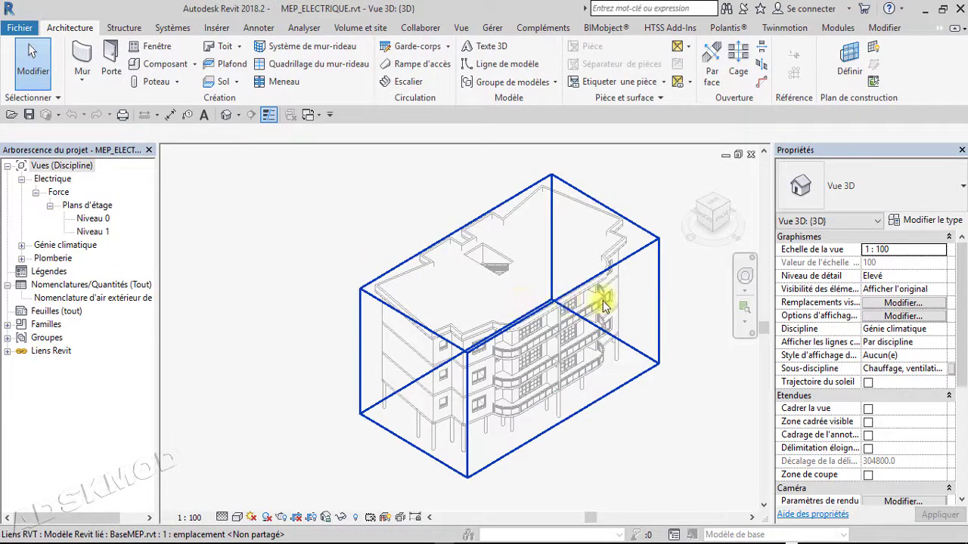
scroll(650, 321, "down", 1)
scroll(655, 338, "up", 1)
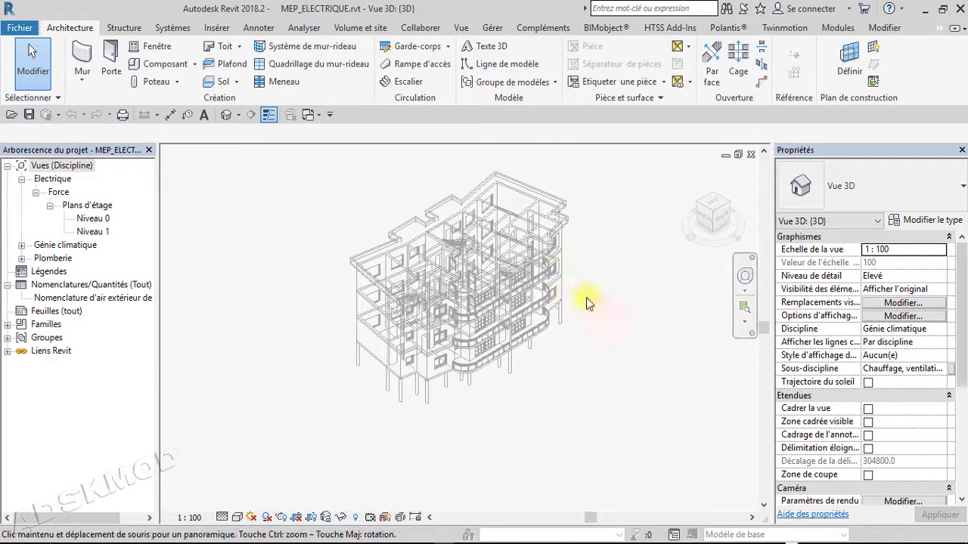
scroll(464, 302, "down", 1)
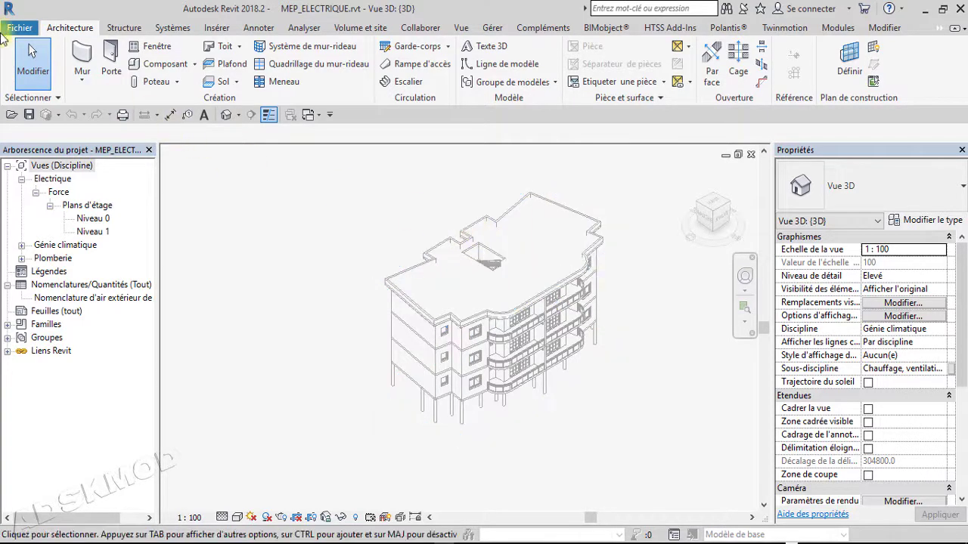
left_click(12, 115)
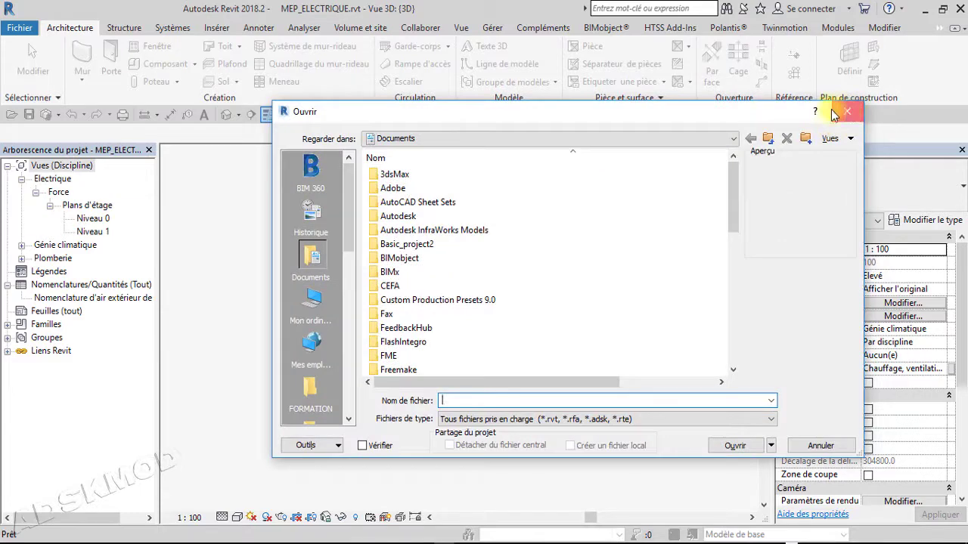
left_click(852, 111)
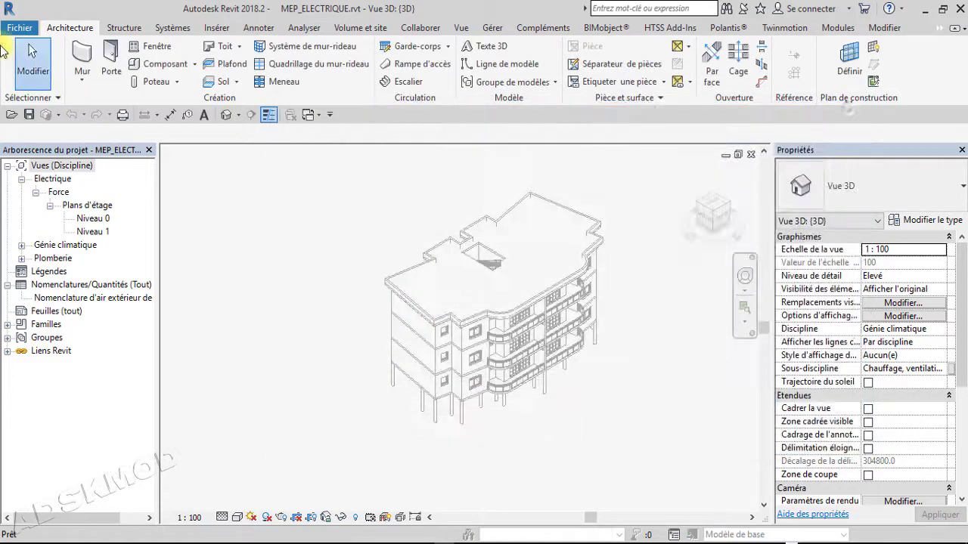
left_click(19, 27)
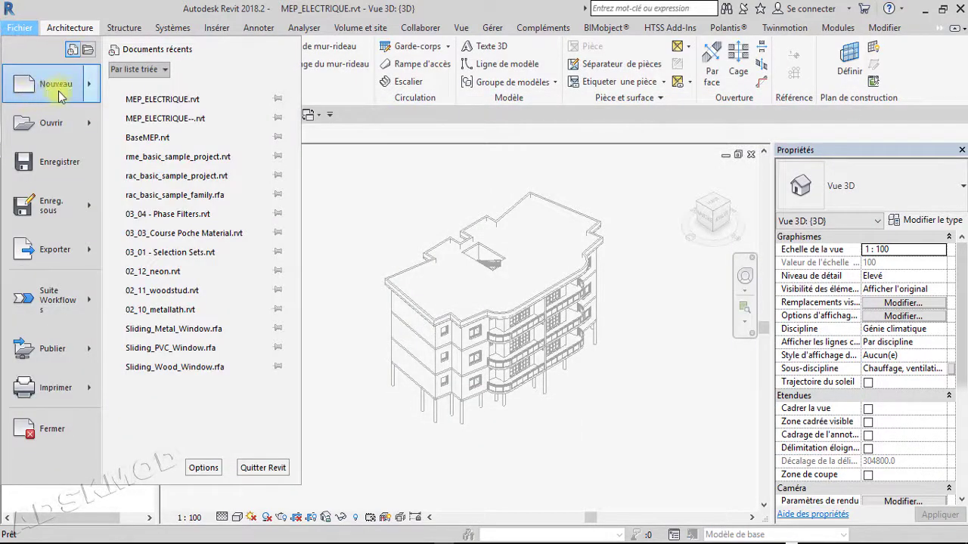
mouse_move(58, 91)
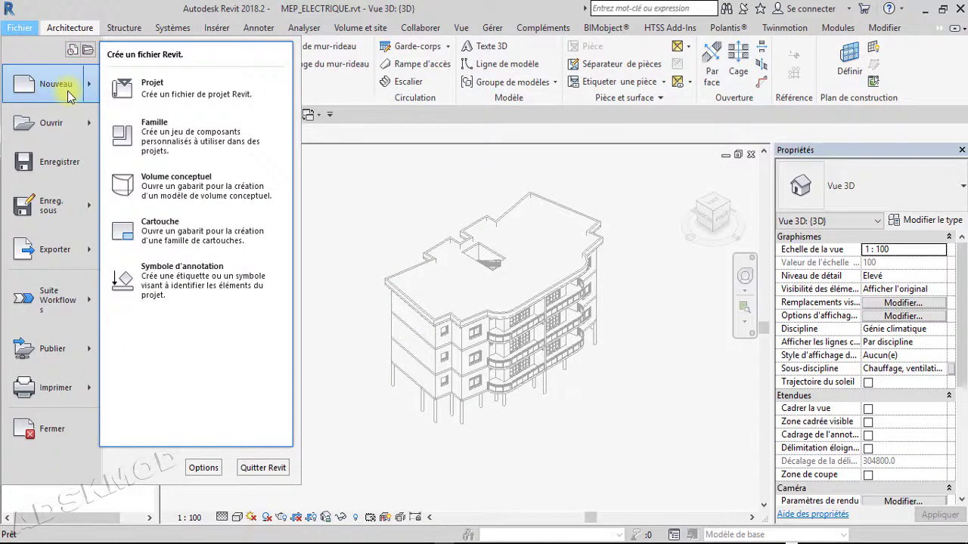
left_click(151, 96)
left_click(475, 250)
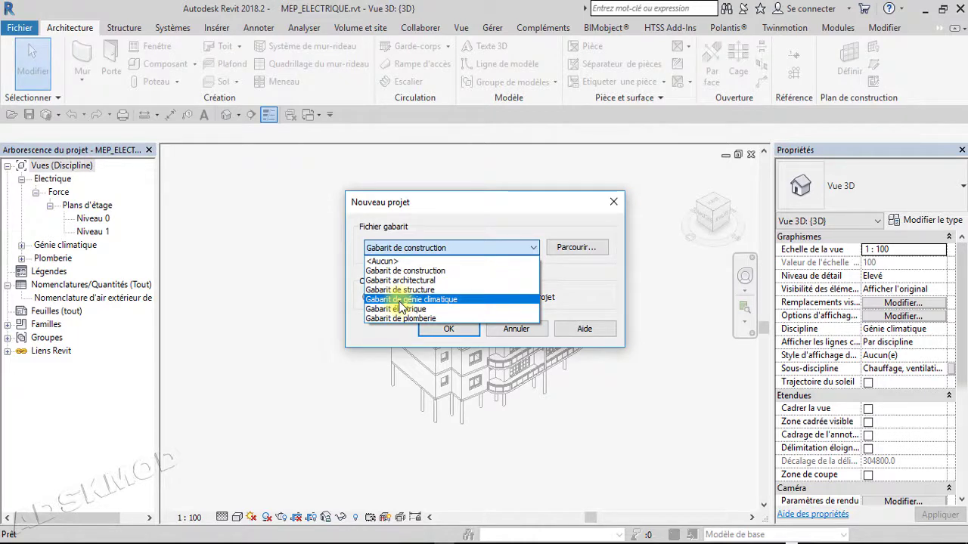
left_click(486, 217)
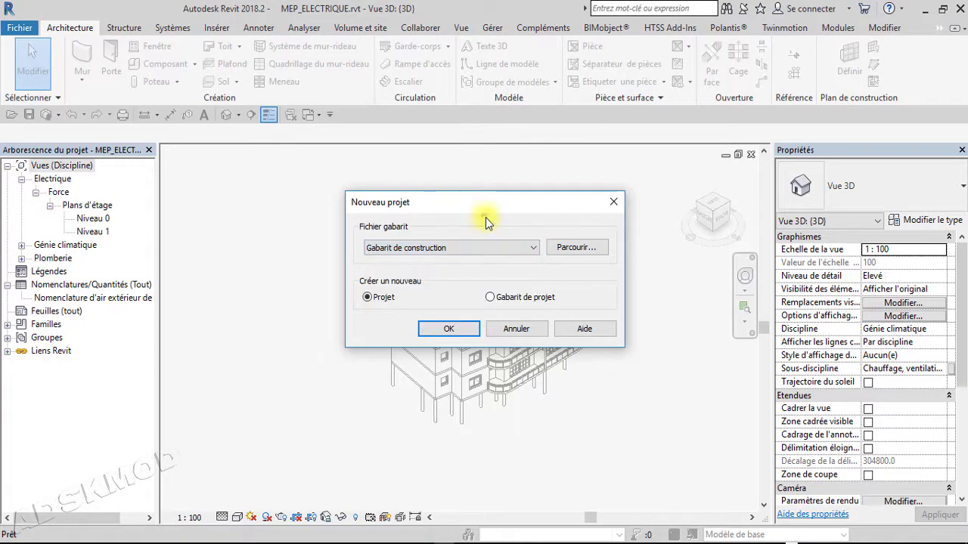
left_click(612, 209)
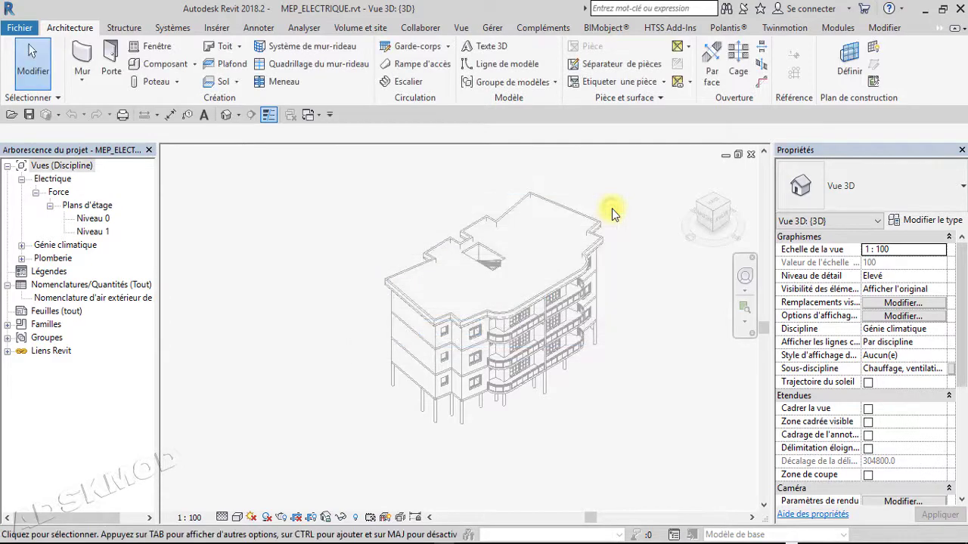
Close the open MEP_ELECTRIQUE model and create a new project from the electrical template (Gabarit électrique)
left_click(750, 156)
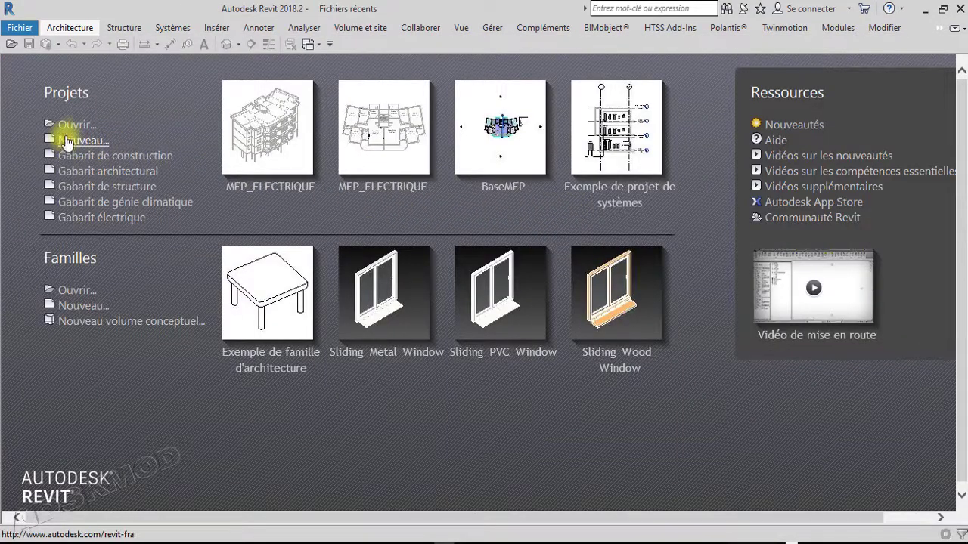
left_click(81, 141)
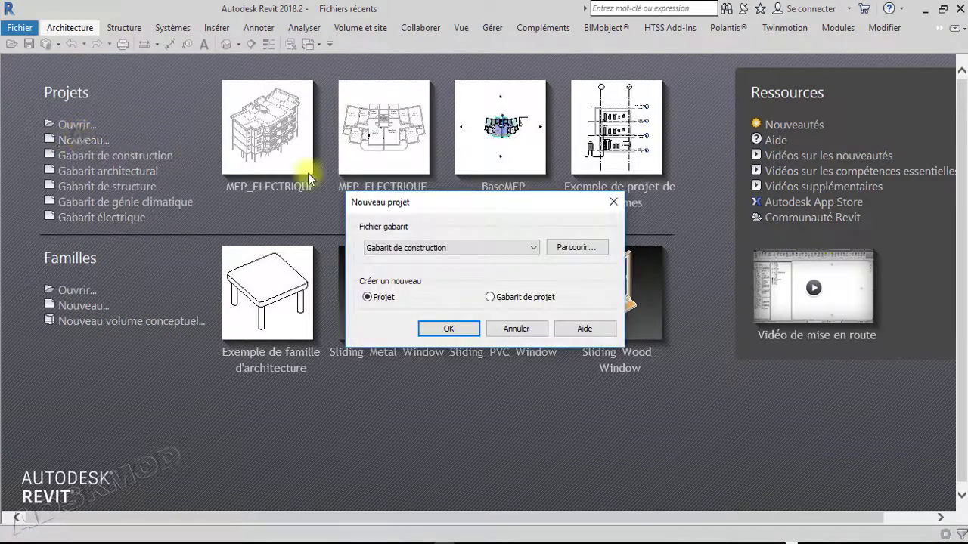
left_click_drag(405, 203, 388, 178)
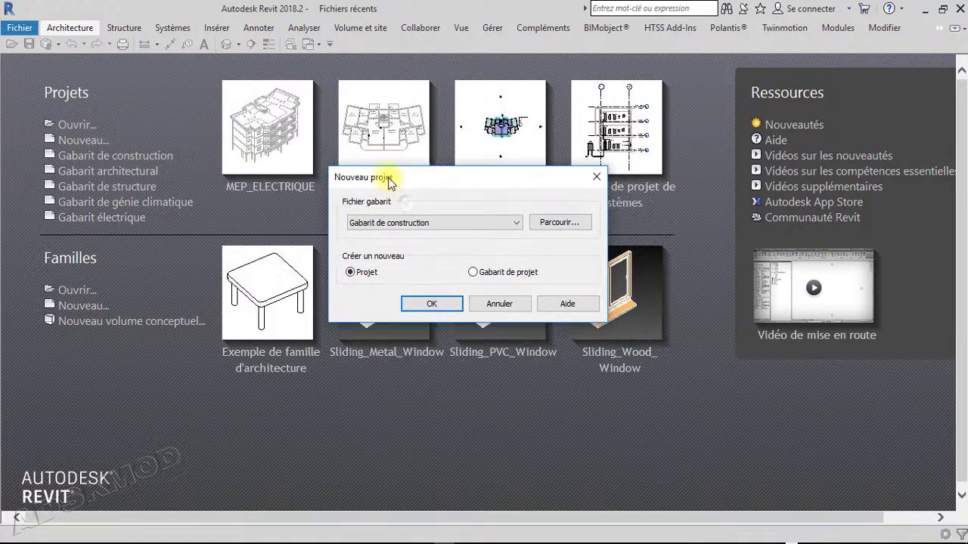
left_click(597, 177)
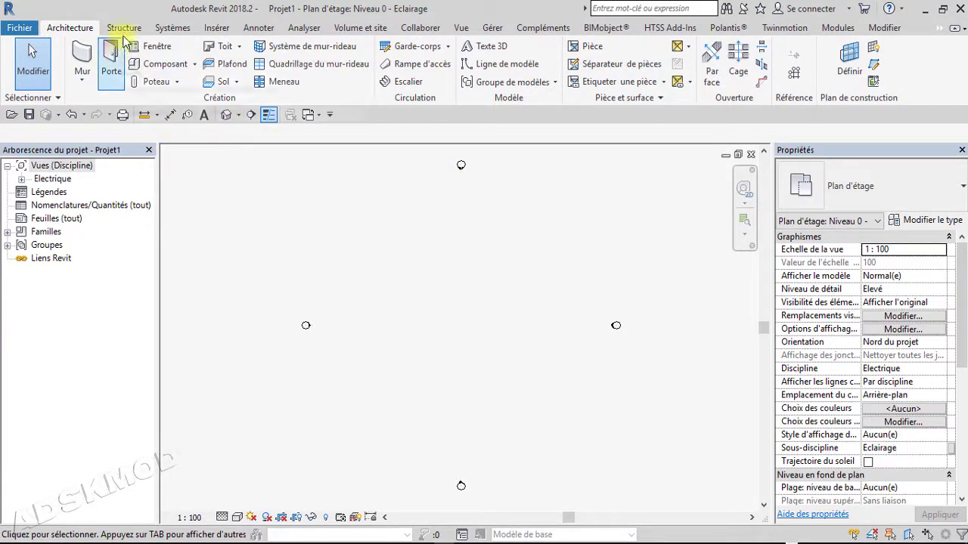
Link the Revit model BaseMEP.rvt from the FORMATION/REVIT folder, positioned Automatique - Origine à origine
left_click(216, 27)
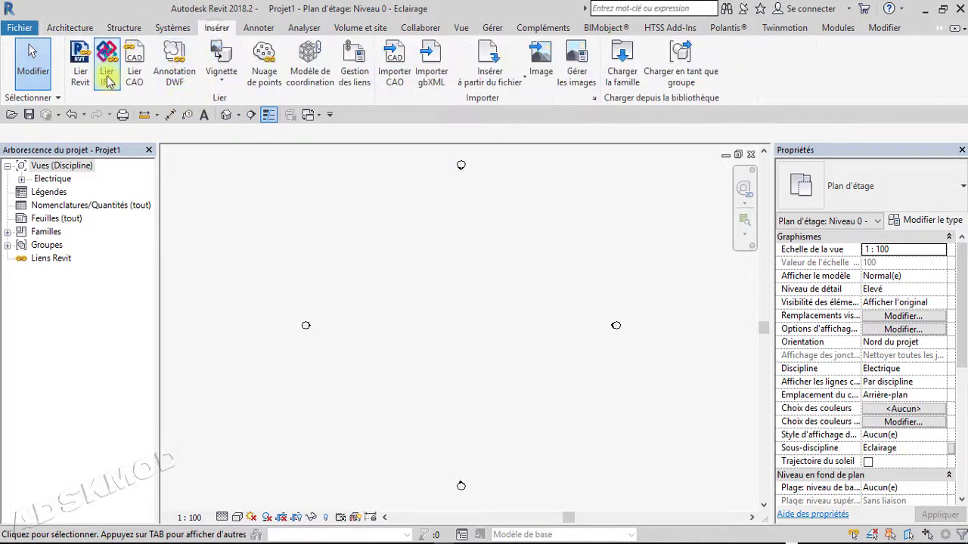
left_click(83, 72)
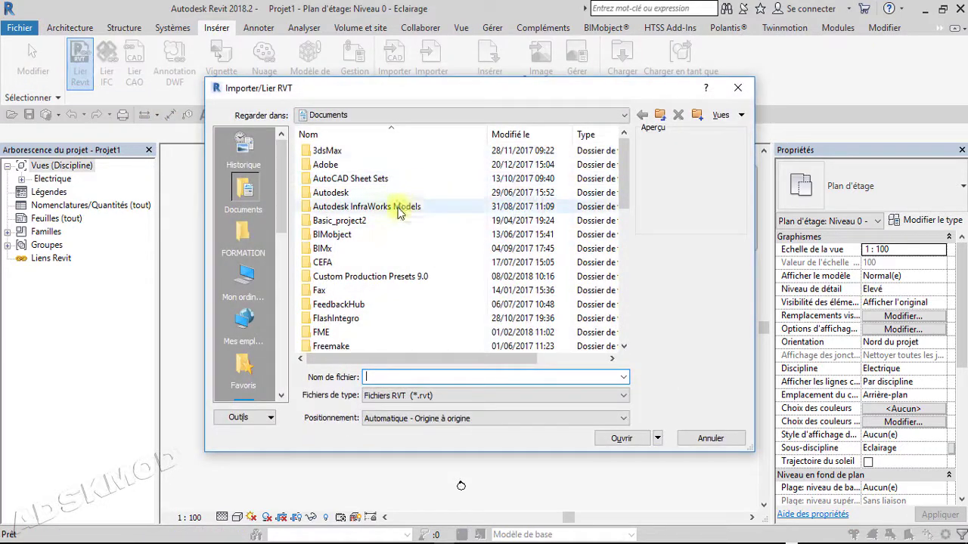
left_click(240, 234)
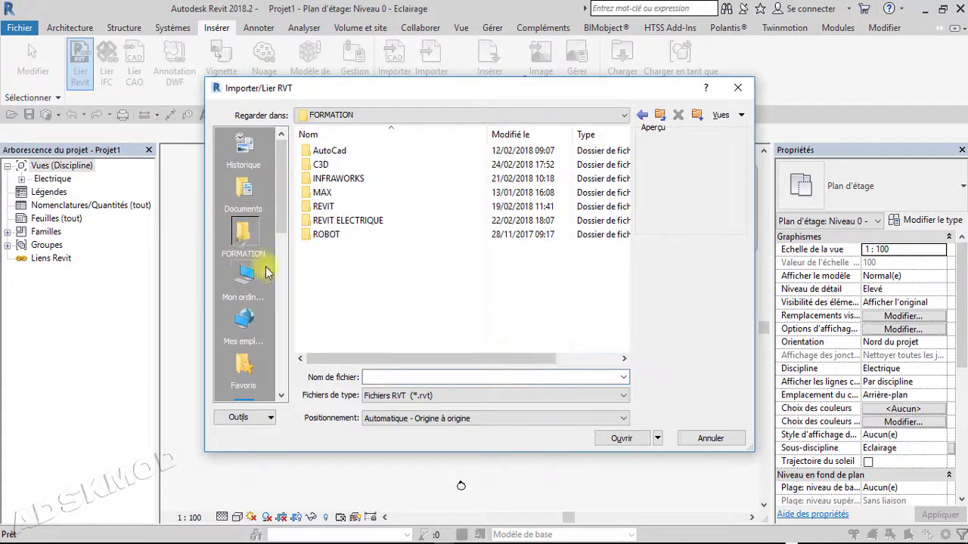
double_click(326, 210)
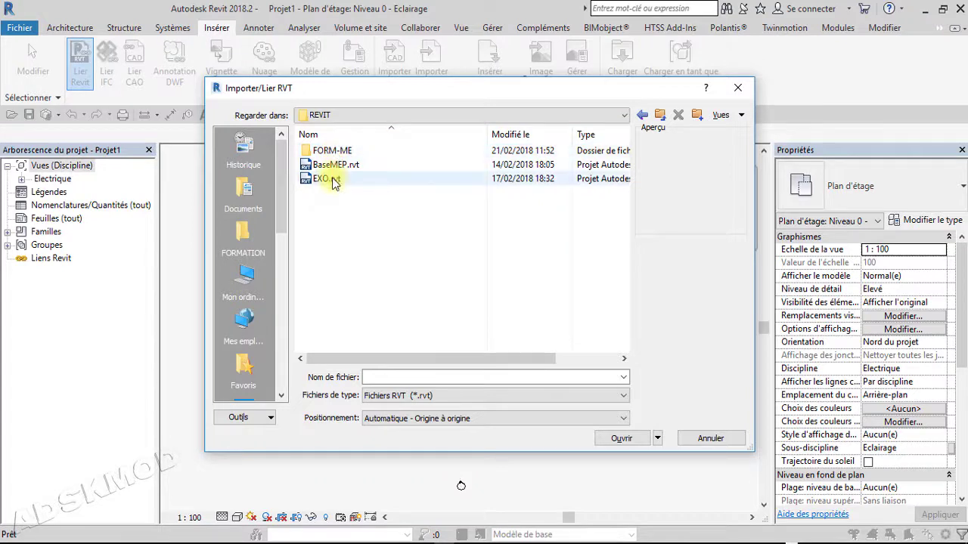
left_click(333, 165)
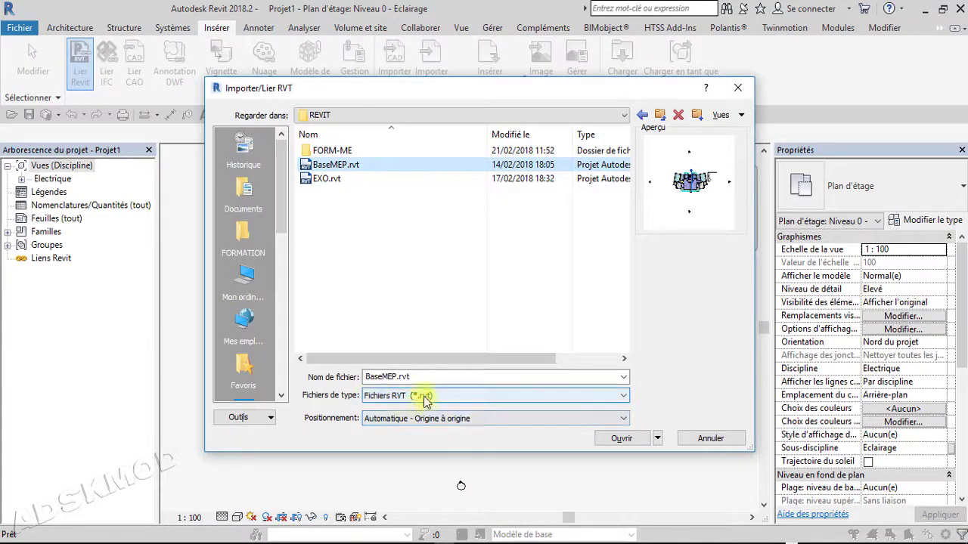
left_click(618, 439)
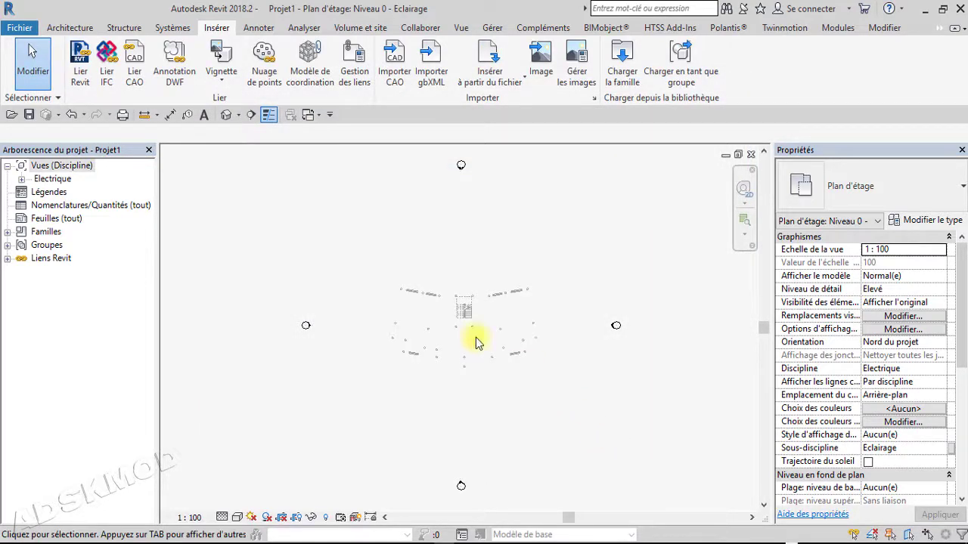
Expand the Electrique discipline in the project browser, including its Eclairage and Force sub-disciplines
left_click(22, 179)
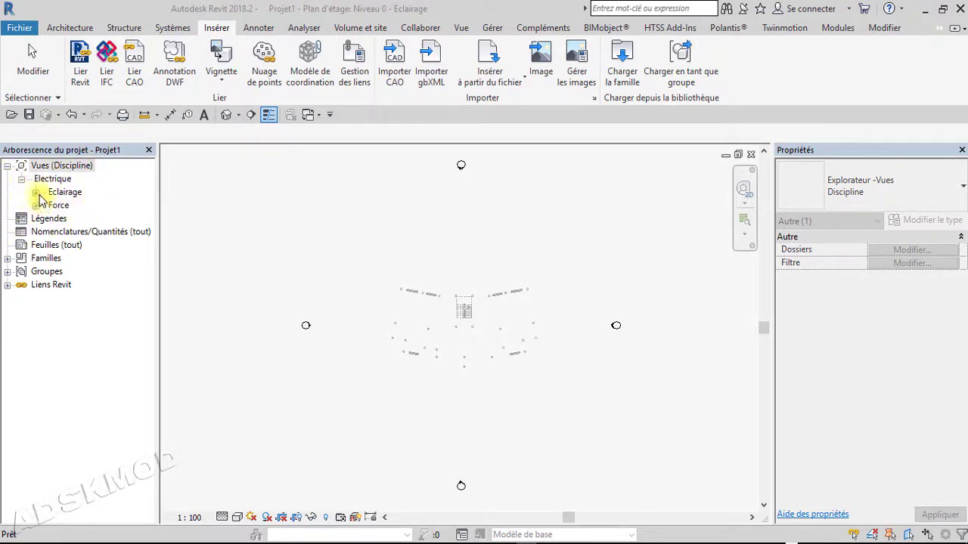
left_click(35, 192)
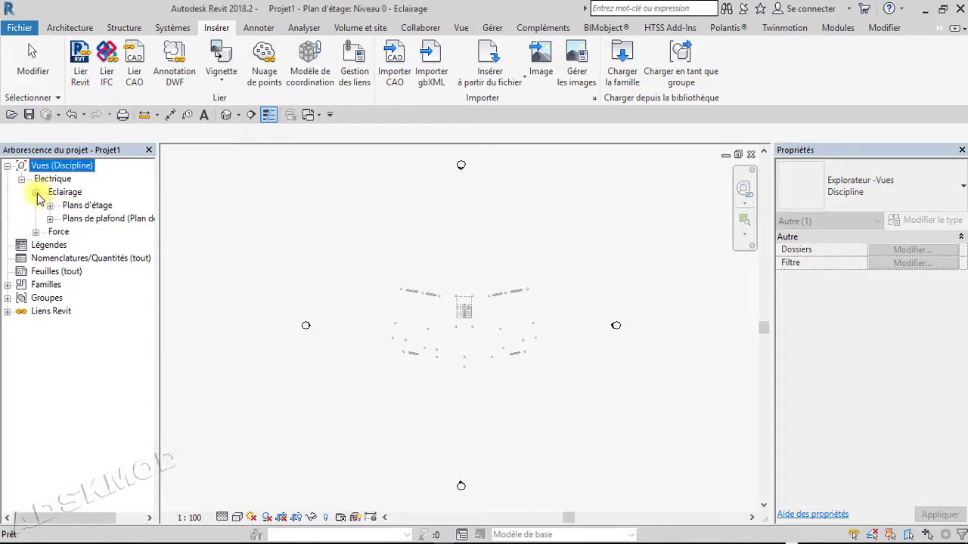
left_click(36, 193)
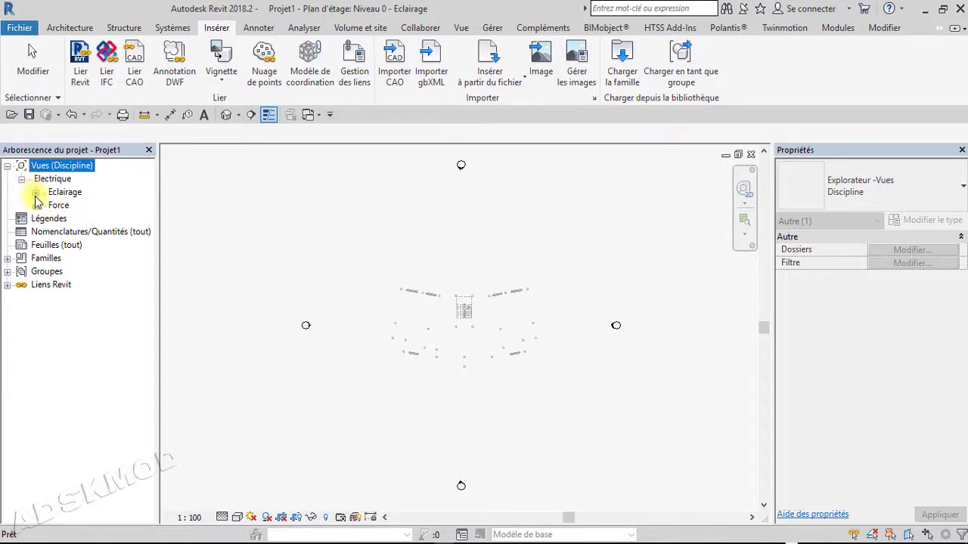
left_click(35, 193)
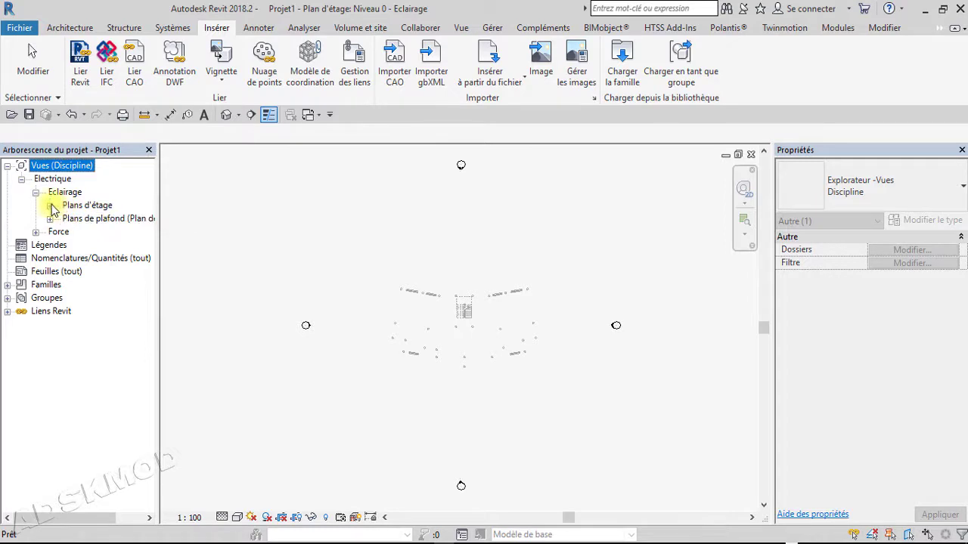
left_click(37, 232)
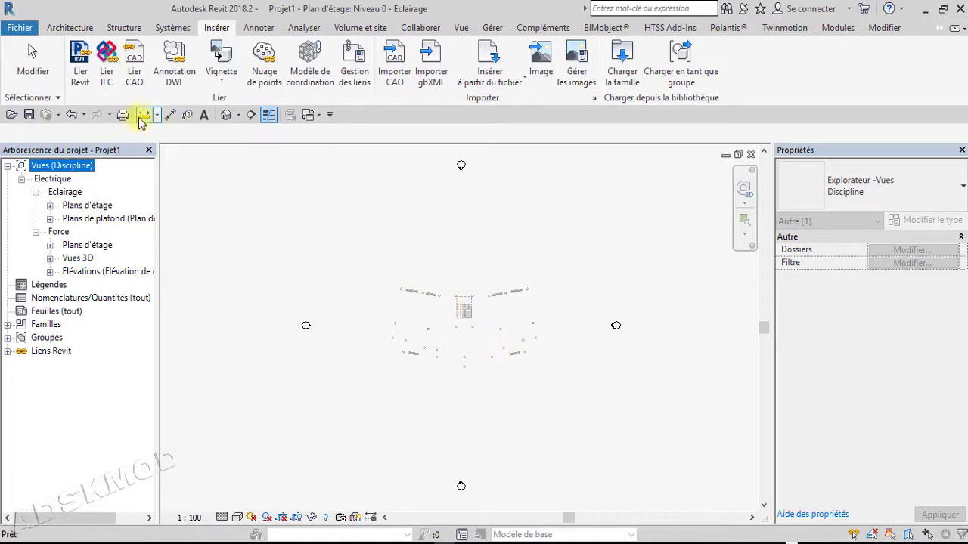
Open the default 3D view and select the linked BaseMEP.rvt building to check it, then deselect it
left_click(225, 115)
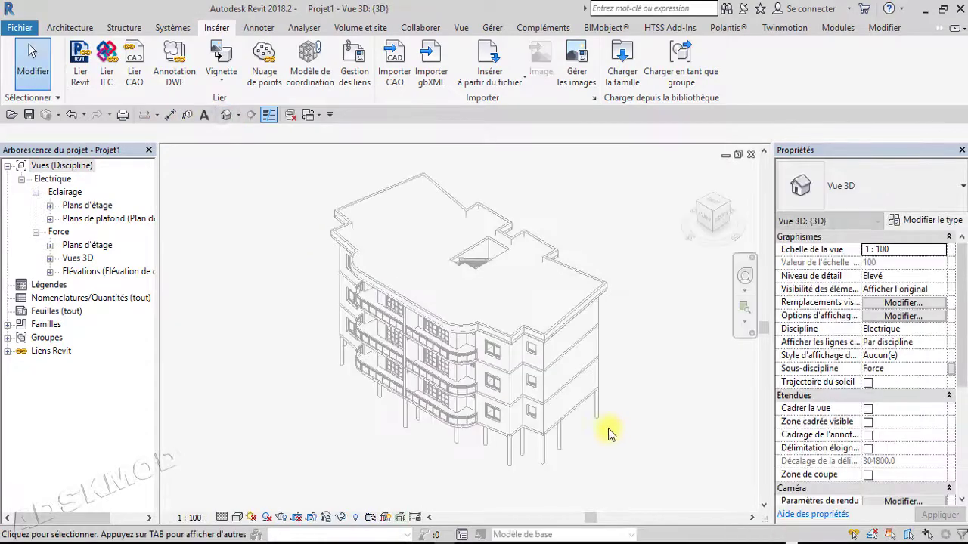
scroll(613, 433, "up", 1)
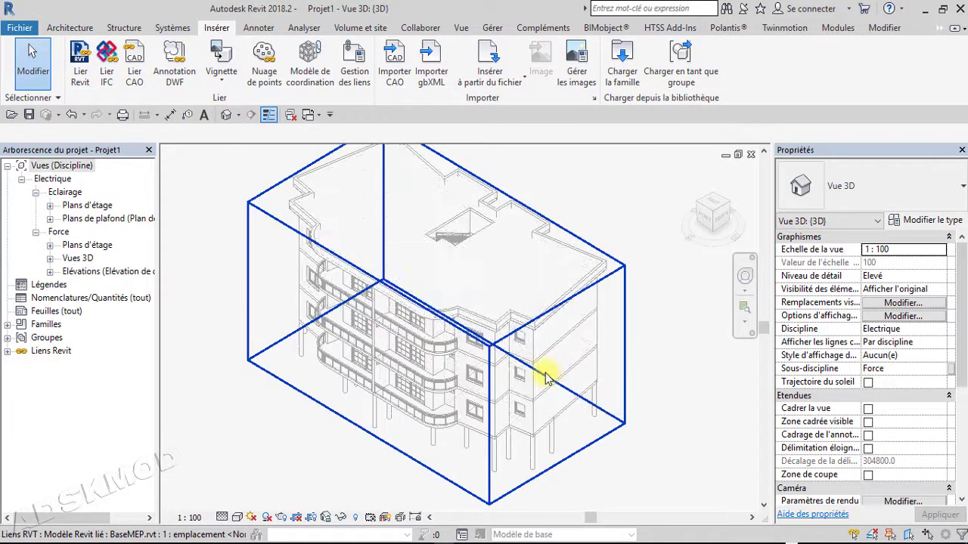
left_click(546, 378)
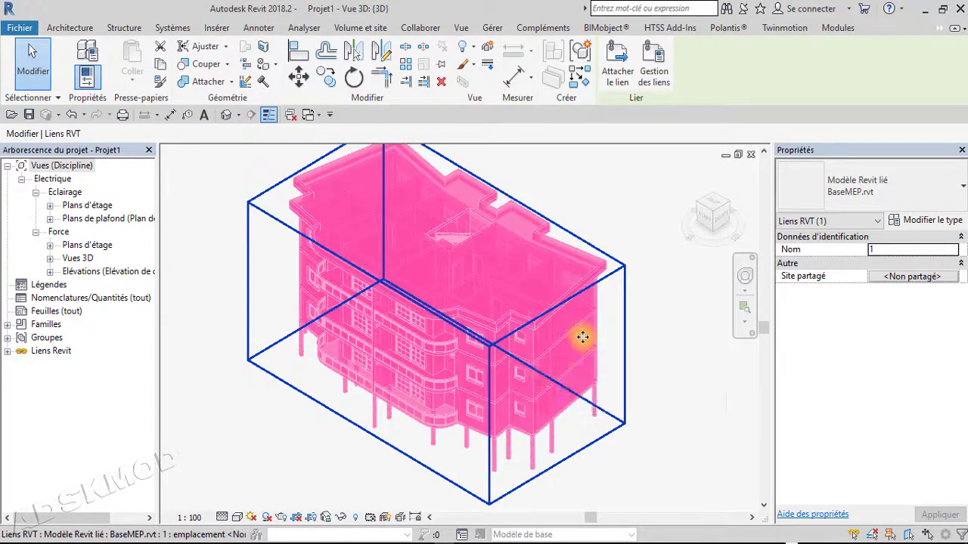
left_click(629, 265)
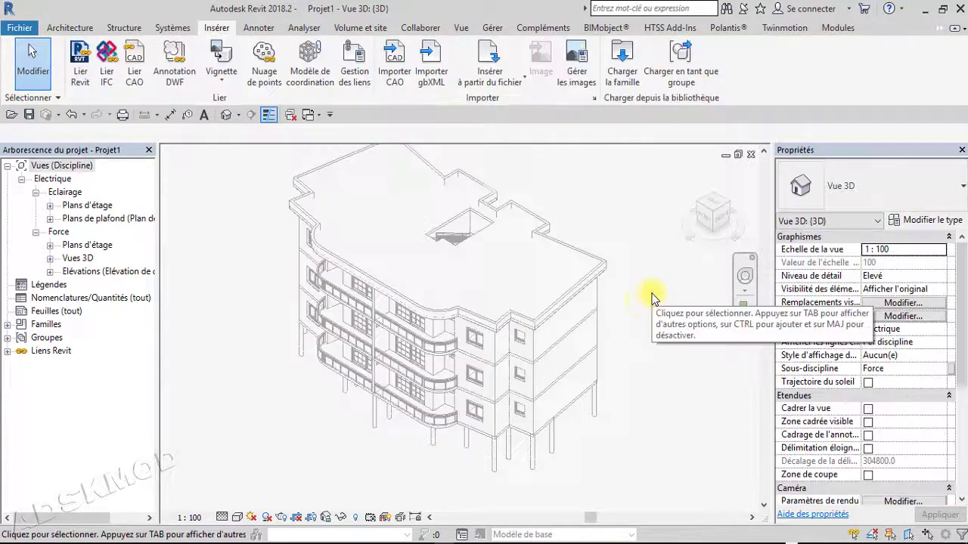
left_click(924, 221)
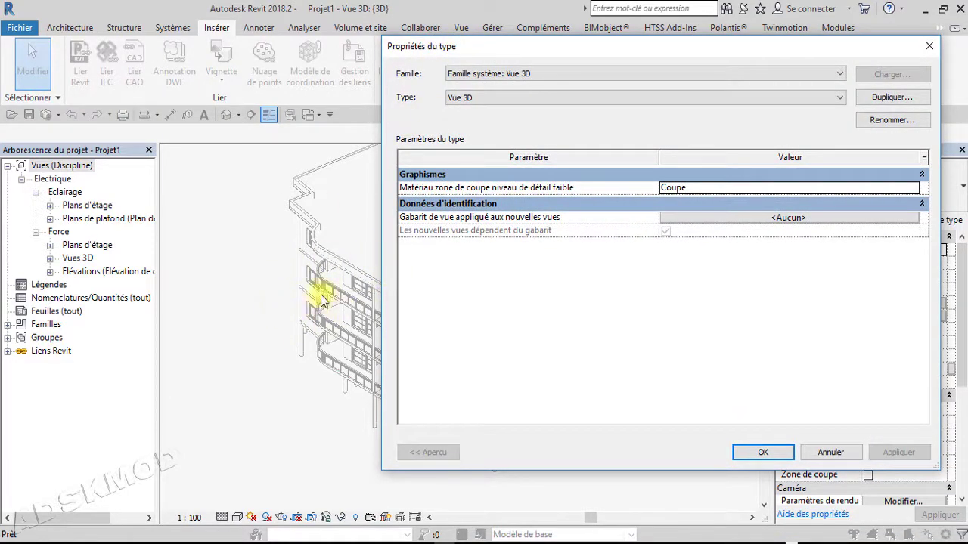
left_click(929, 46)
left_click(553, 305)
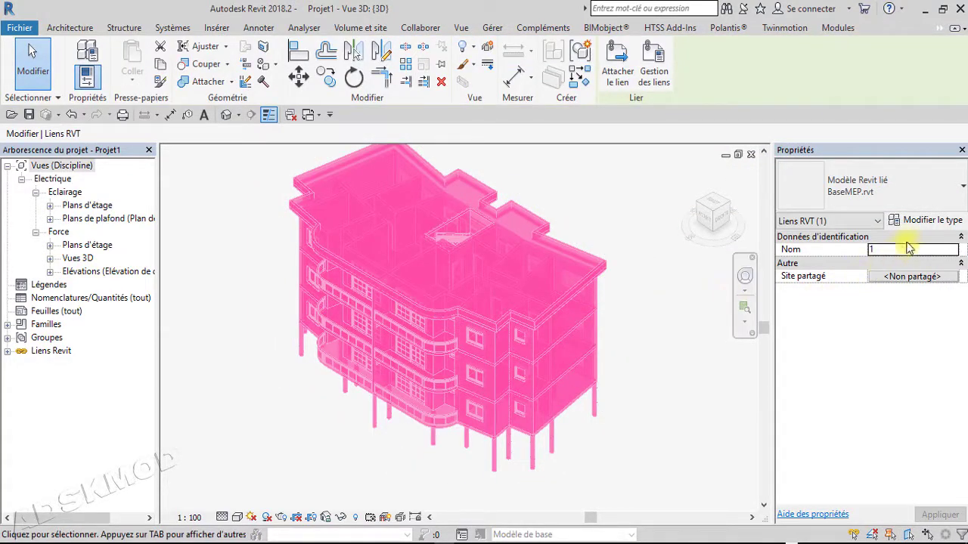
key("Escape")
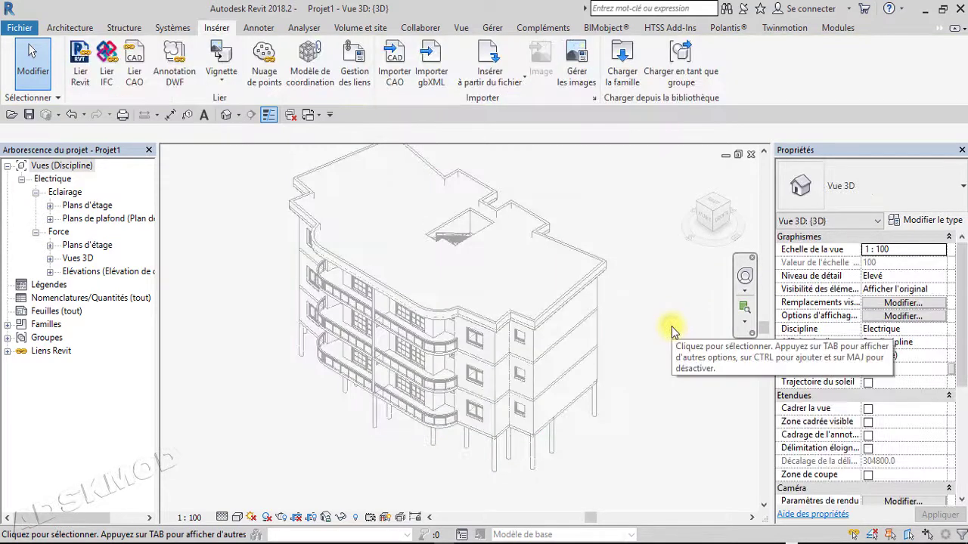
left_click(534, 333)
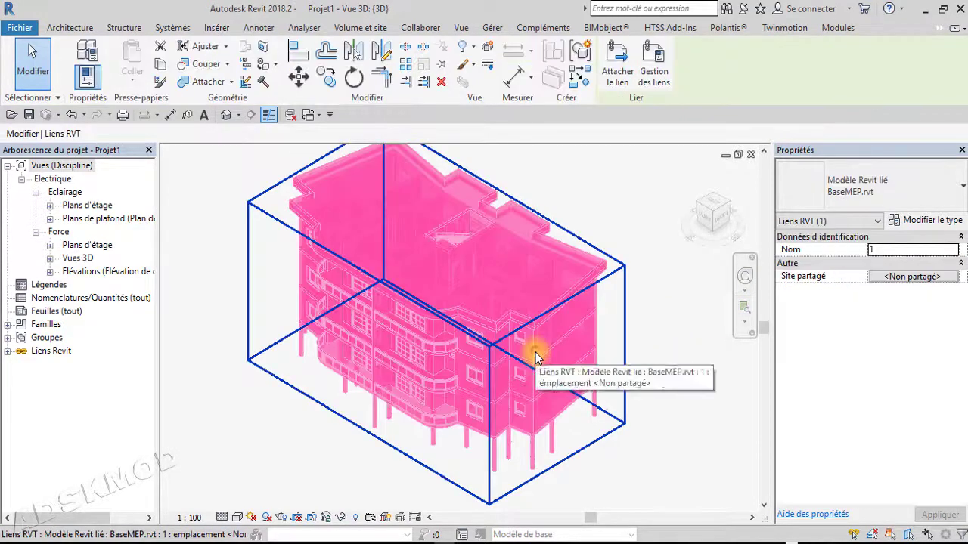
key("Escape")
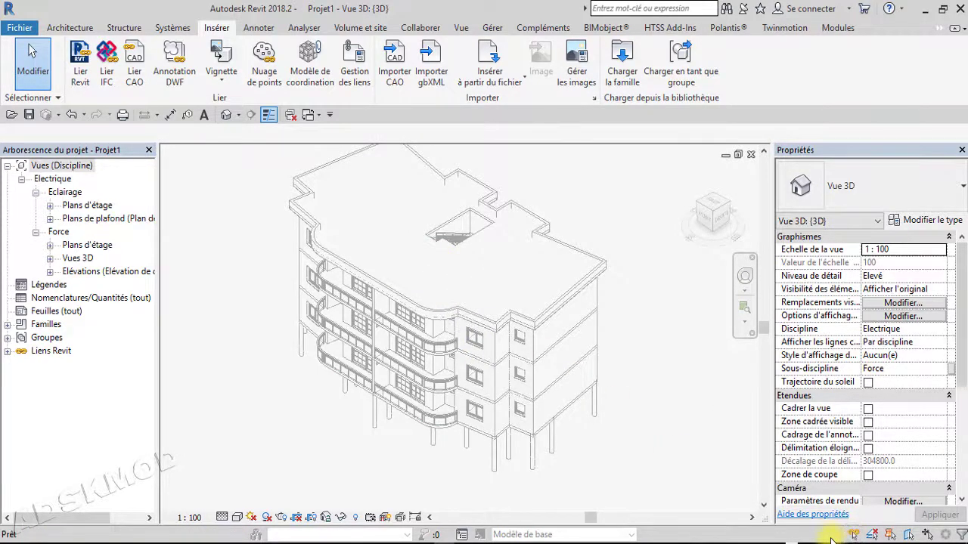
Switch the Sélectionner des liens option off and back on to test whether the linked building can be selected
left_click(548, 353)
left_click(687, 386)
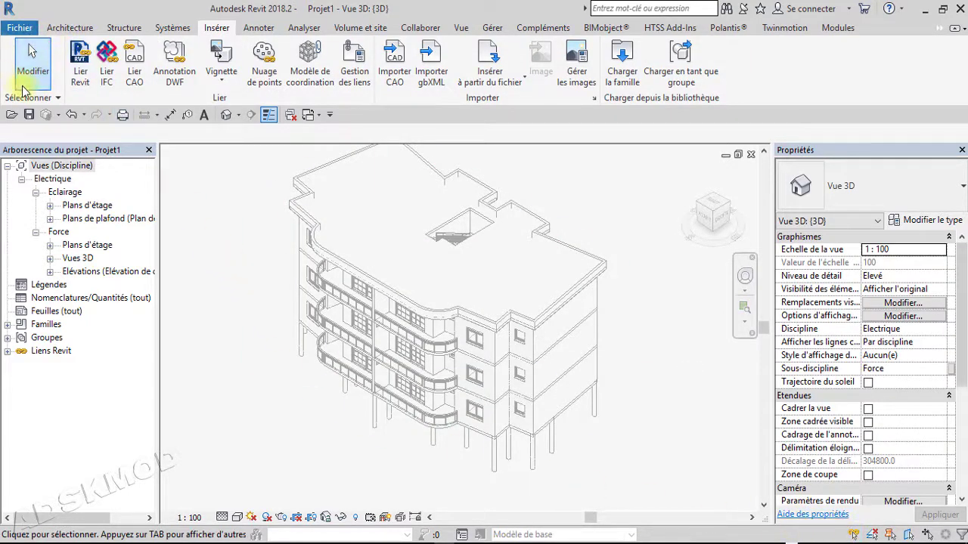
left_click(57, 98)
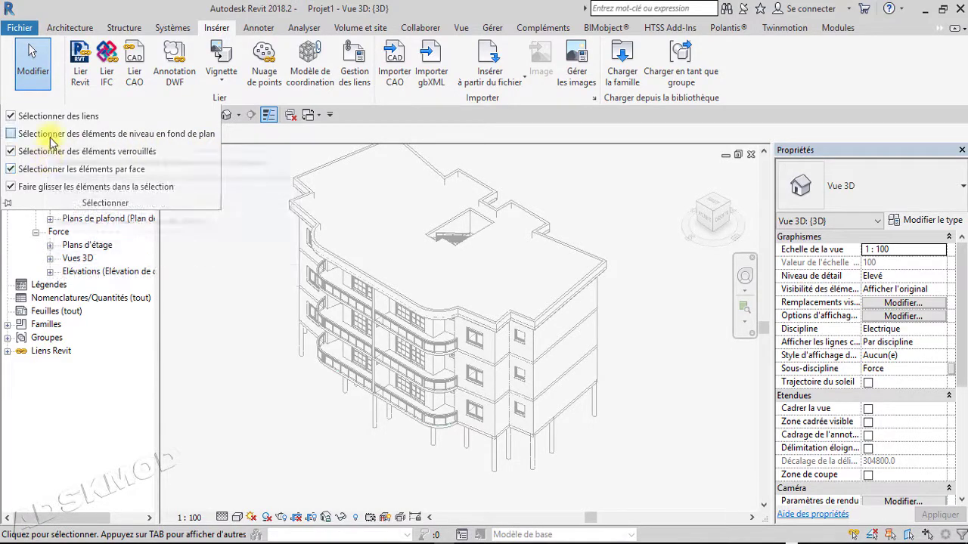
left_click(11, 117)
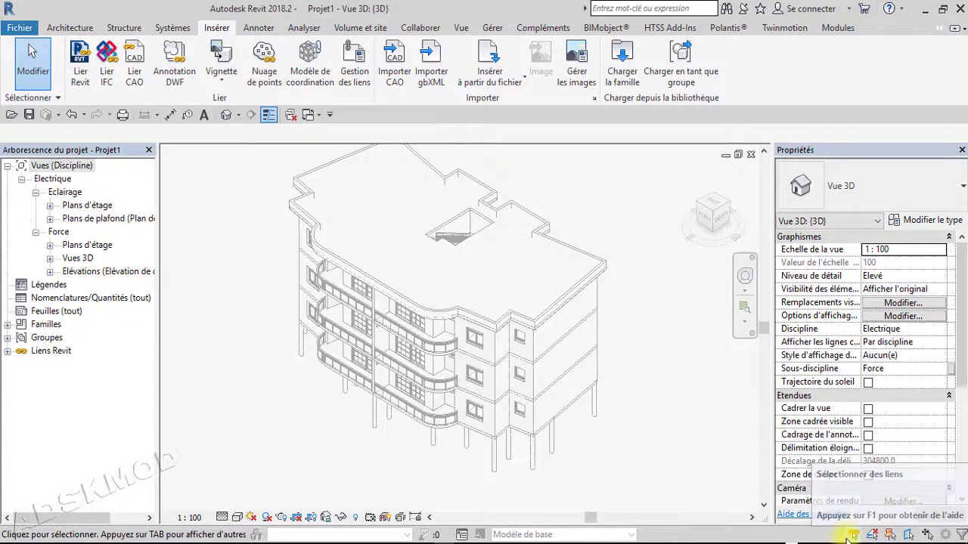
left_click(23, 97)
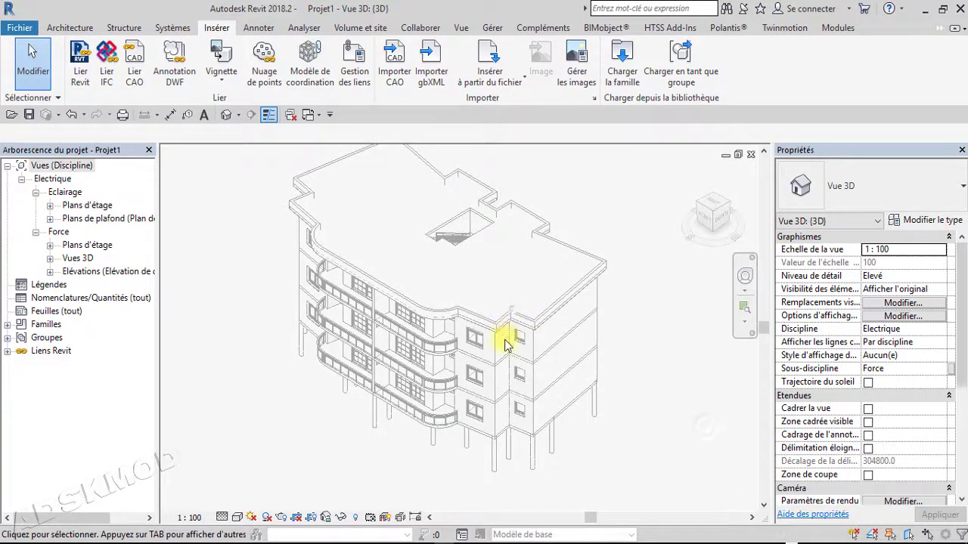
left_click(42, 98)
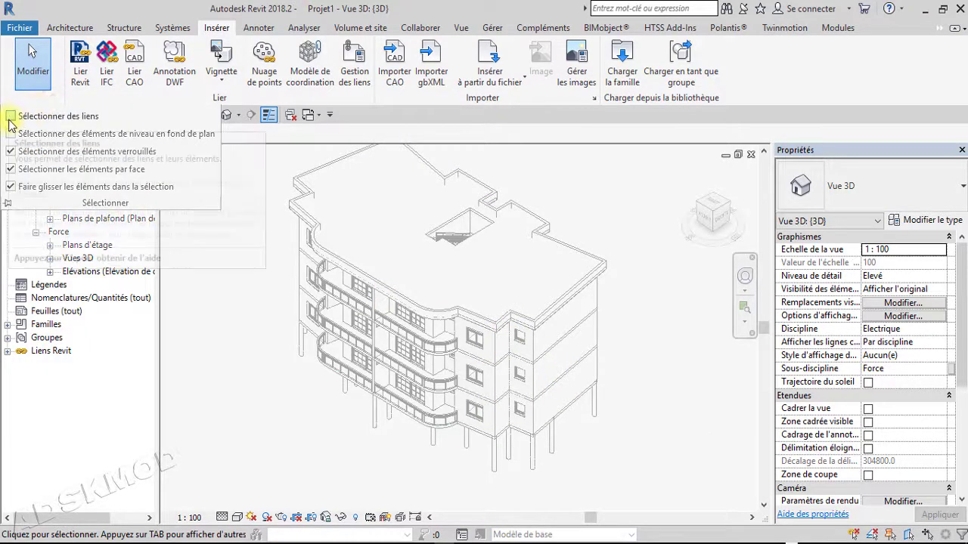
Enable Limite de pièce in the type properties of the linked BaseMEP.rvt model, then deselect the link
left_click(466, 335)
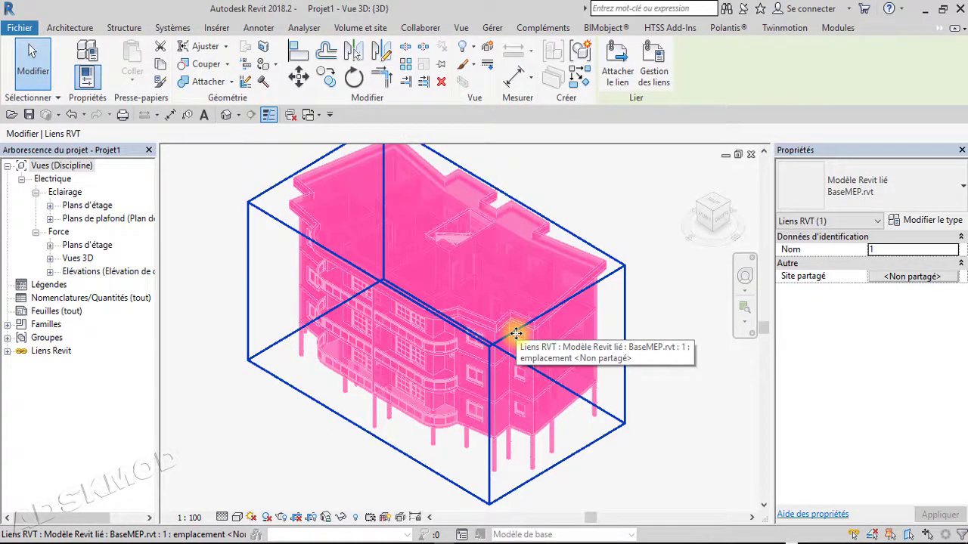
left_click(916, 221)
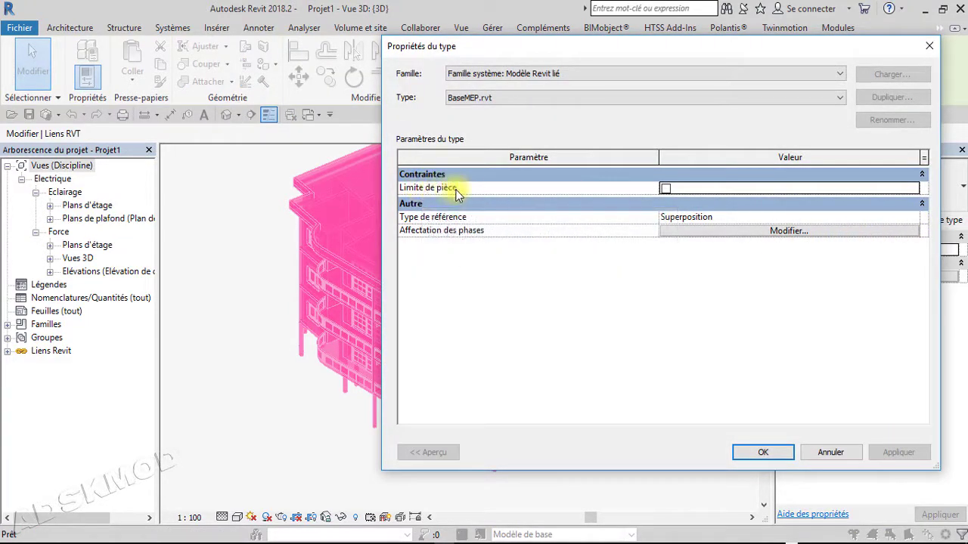
left_click(665, 188)
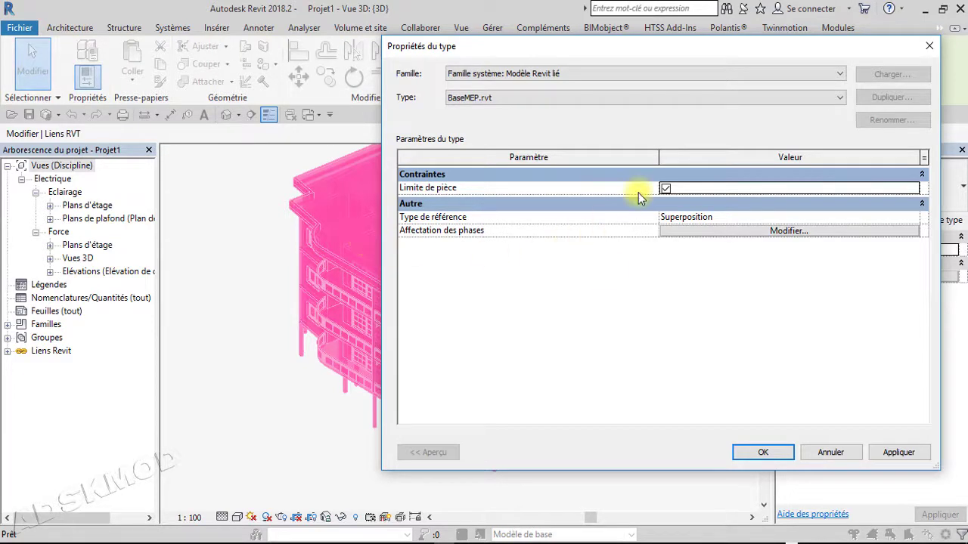
left_click(762, 452)
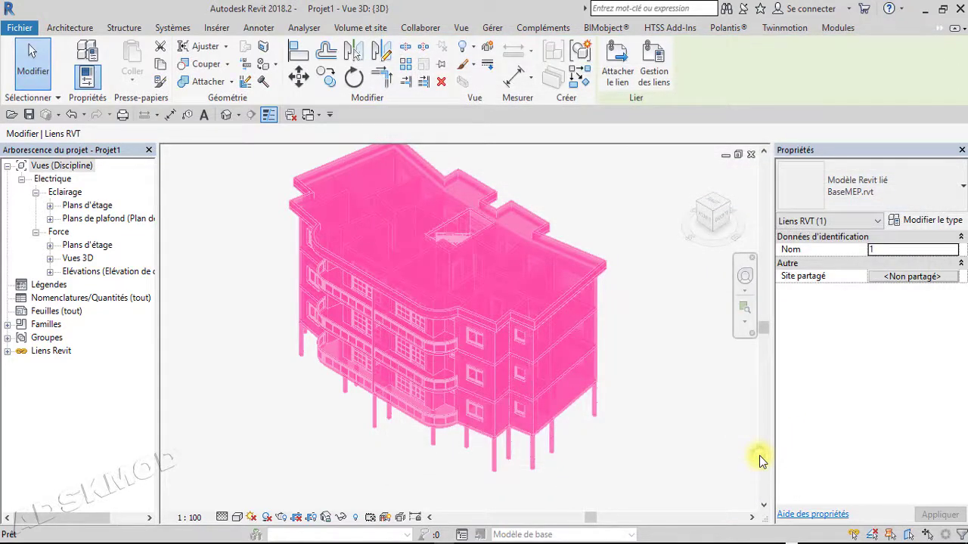
left_click(677, 426)
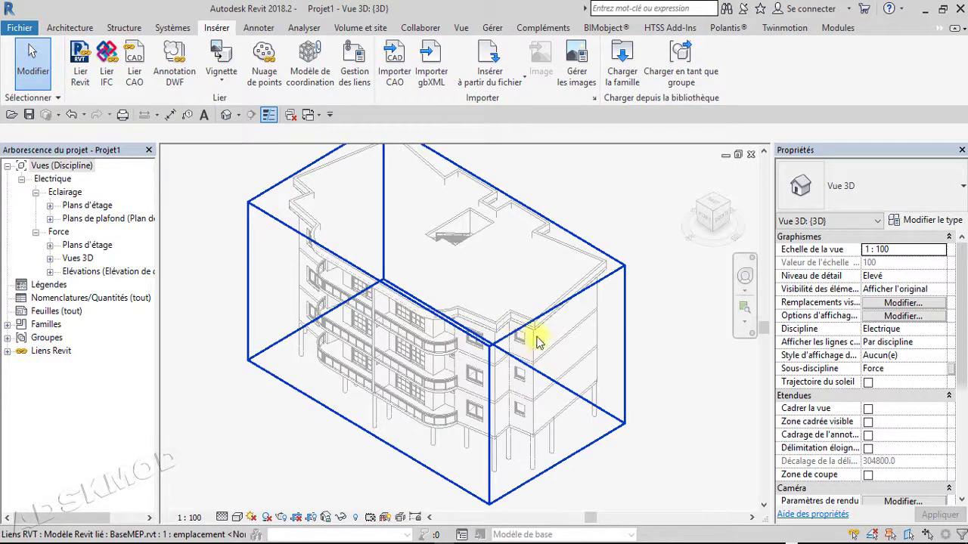
Close the 3D view and open the Elec - Est elevation under Force to compare the project's levels with the linked model's levels
left_click(751, 155)
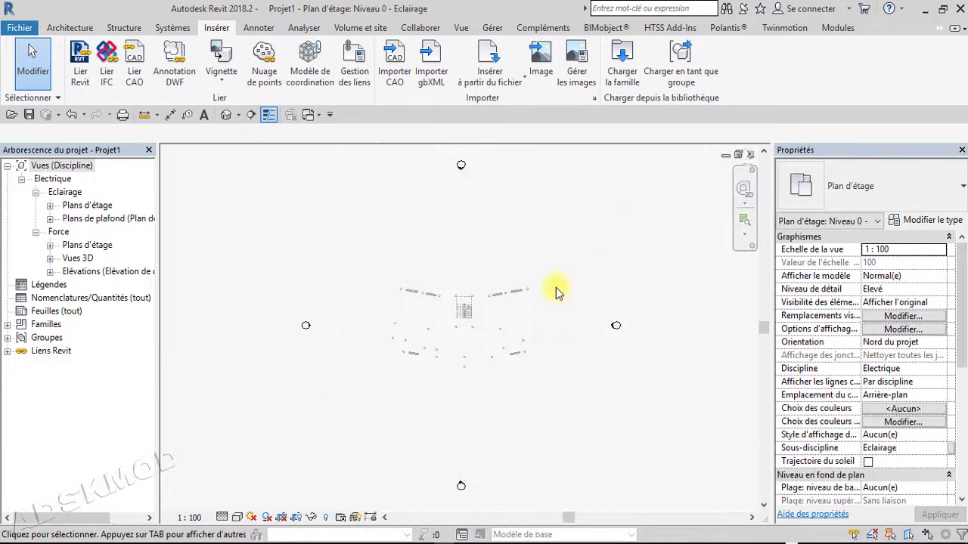
left_click(35, 192)
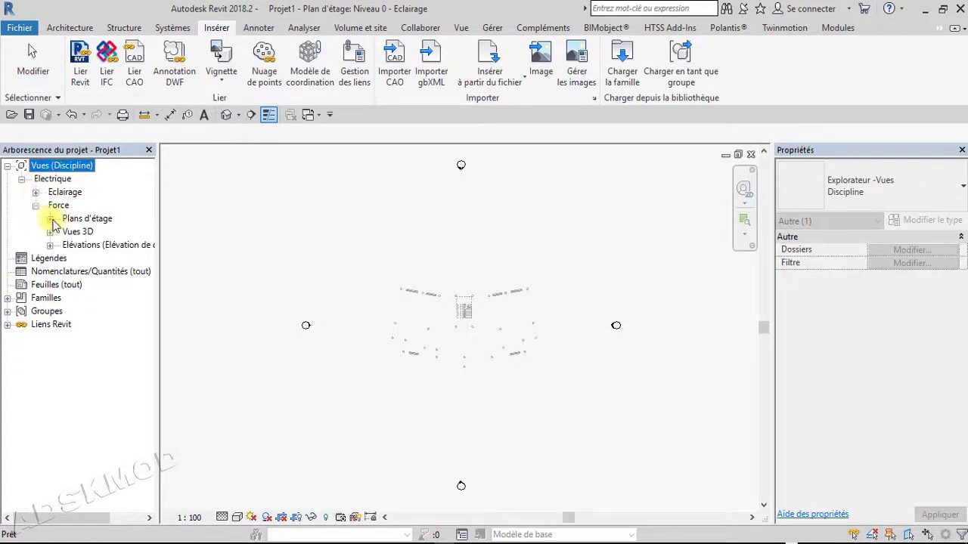
left_click(50, 219)
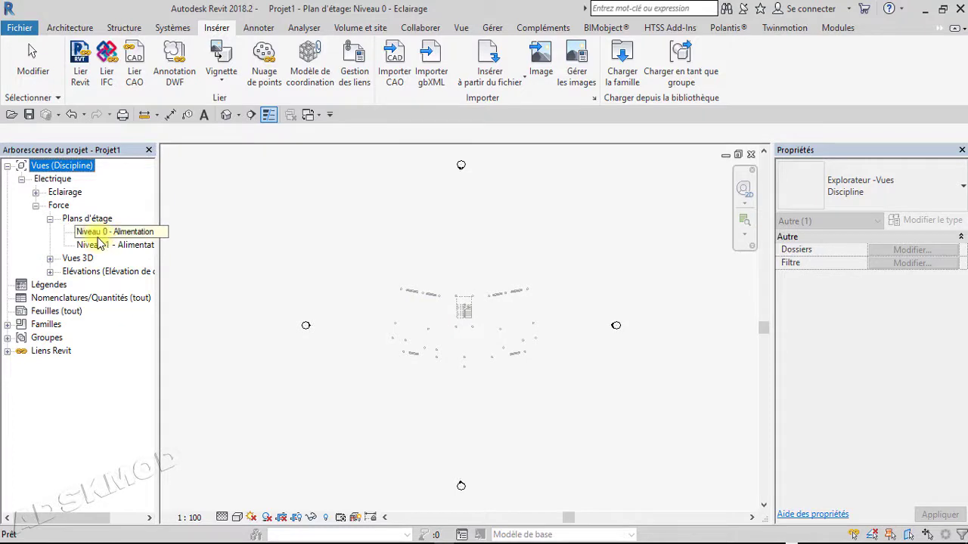
left_click(49, 271)
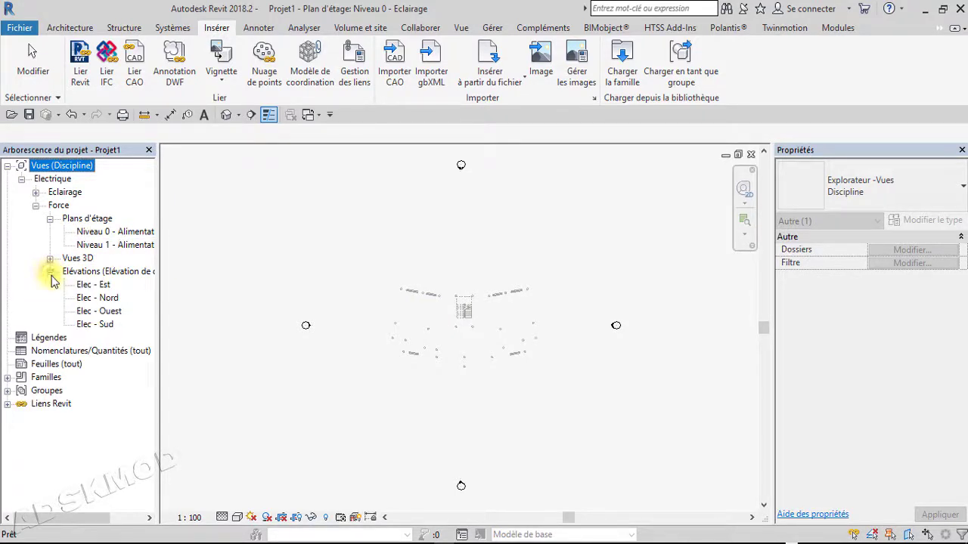
double_click(97, 285)
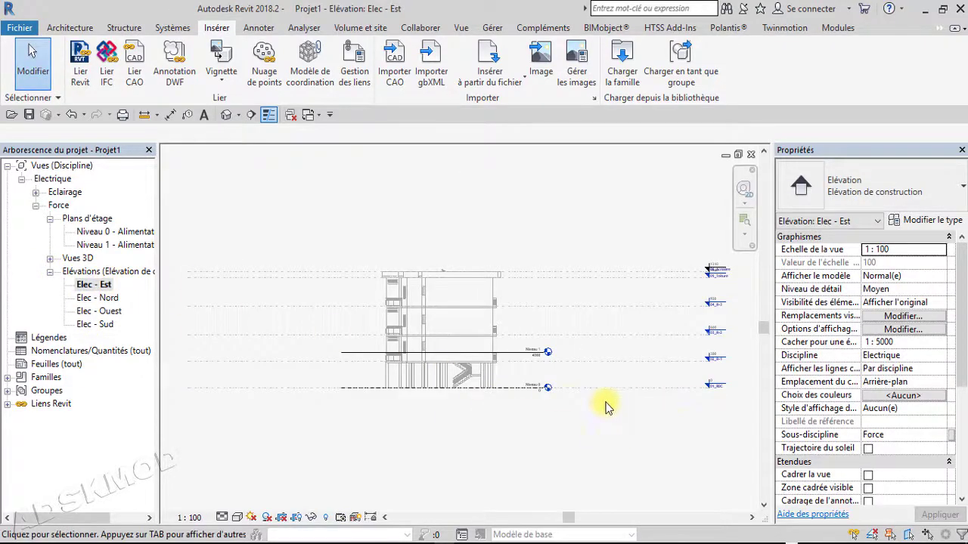
scroll(533, 388, "up", 4)
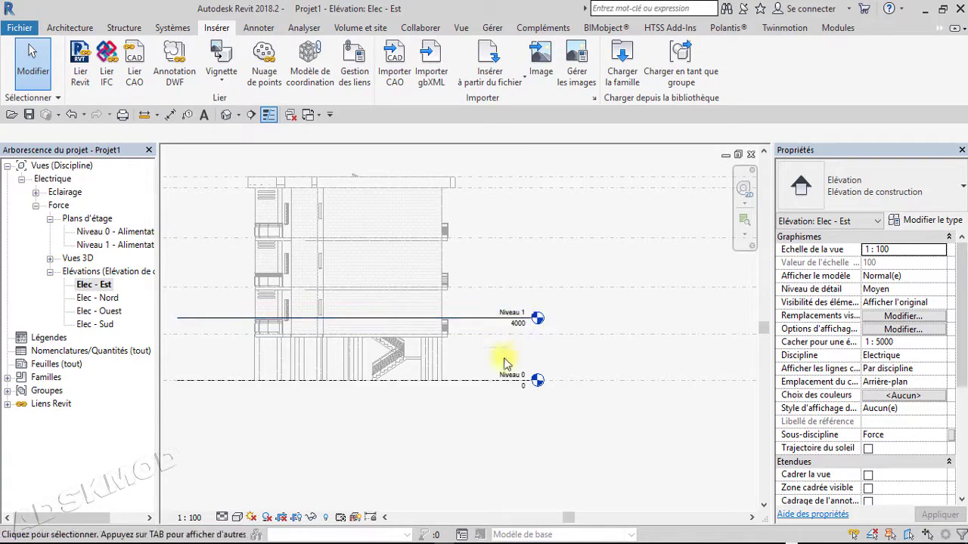
middle_click_drag(557, 385, 369, 378)
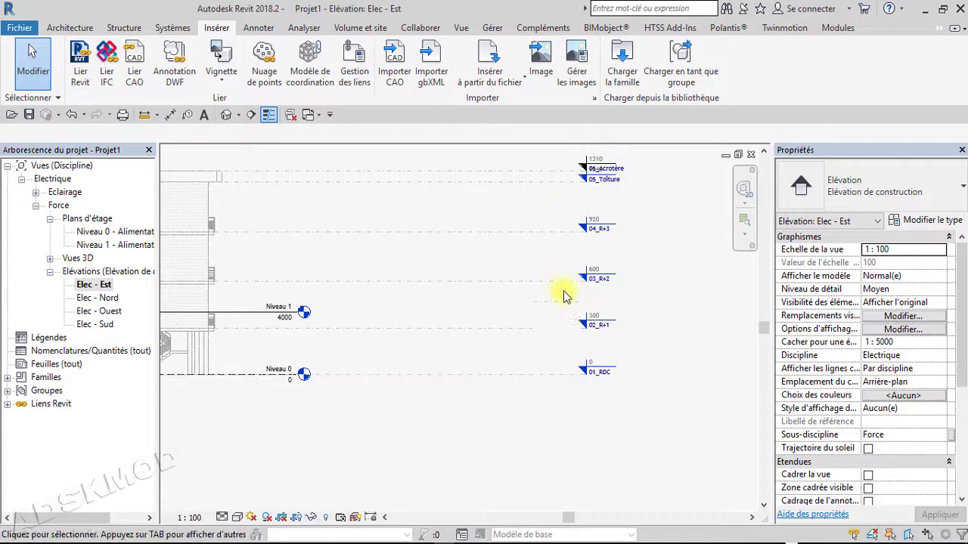
scroll(628, 378, "down", 4)
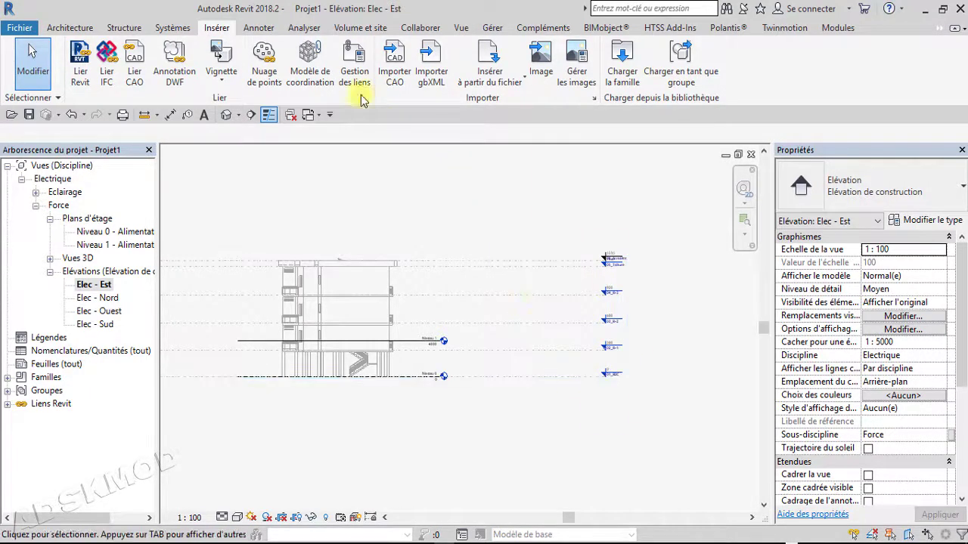
Start Copier/Contrôler with Sélectionner le lien and pick the linked building in the Elec - Est elevation
left_click(420, 28)
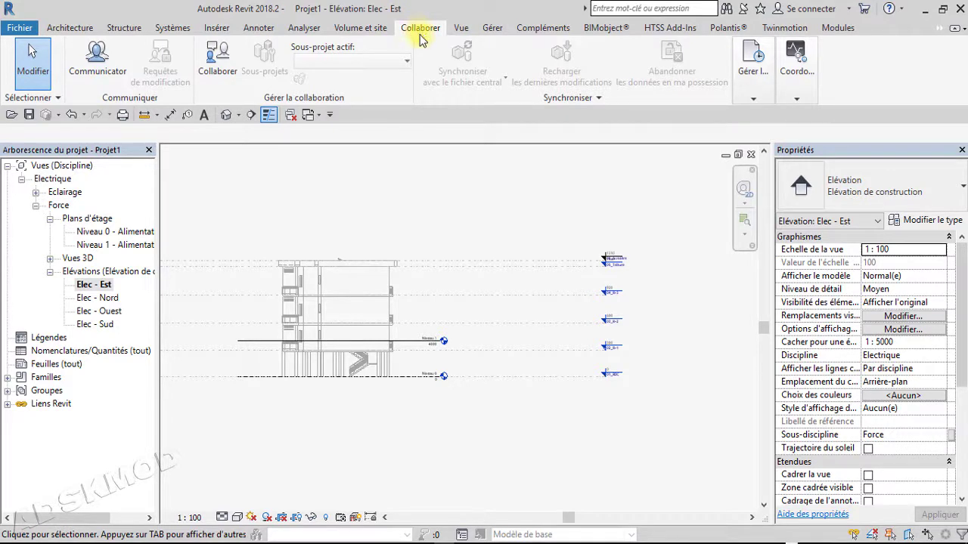
left_click(798, 101)
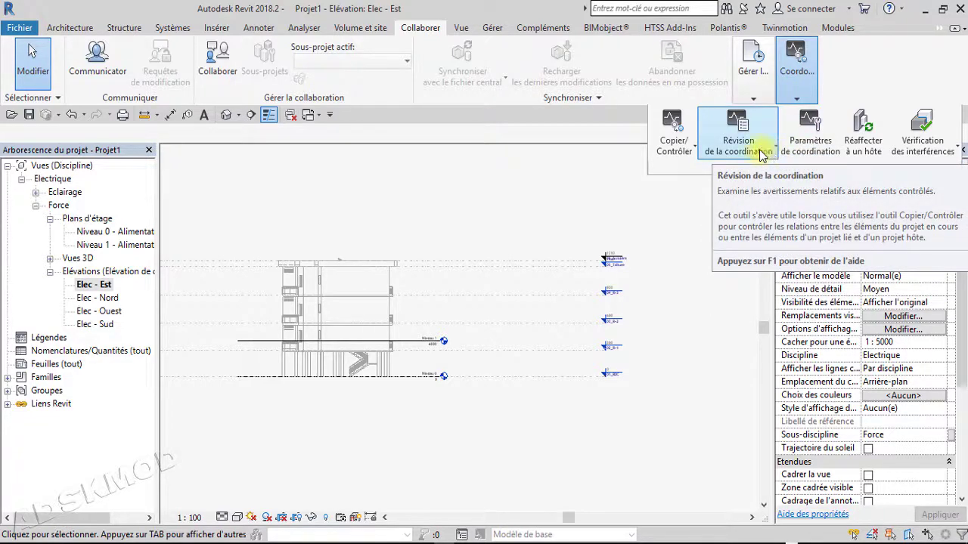
left_click(697, 152)
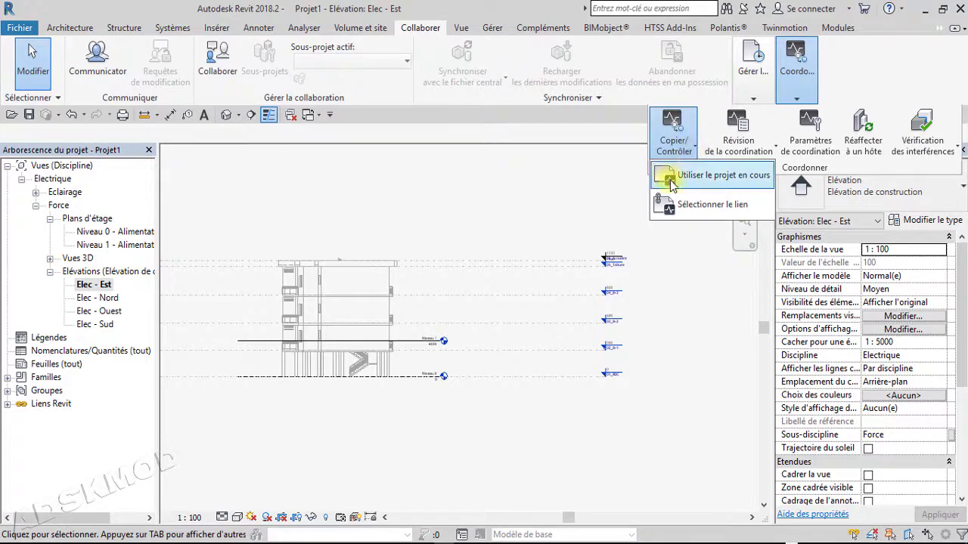
left_click(711, 204)
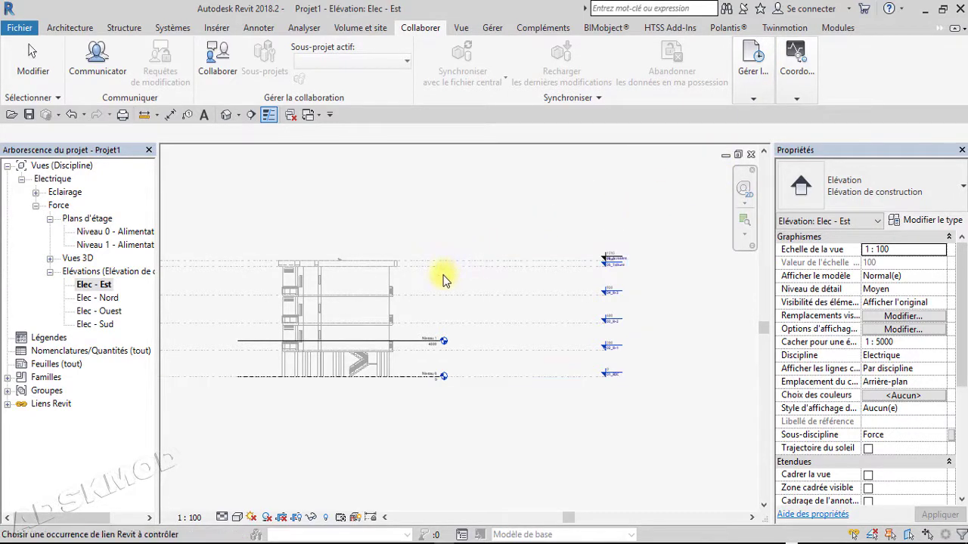
left_click(403, 270)
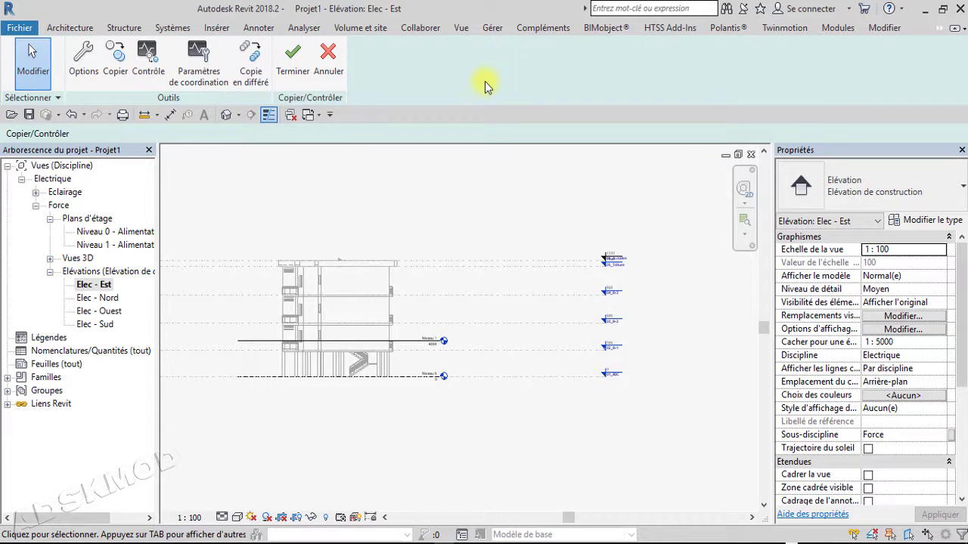
In the Copier/Contrôler options for Niveaux, set the new type of Ligne du Niveau to Copier le type original
middle_click_drag(407, 206, 457, 198)
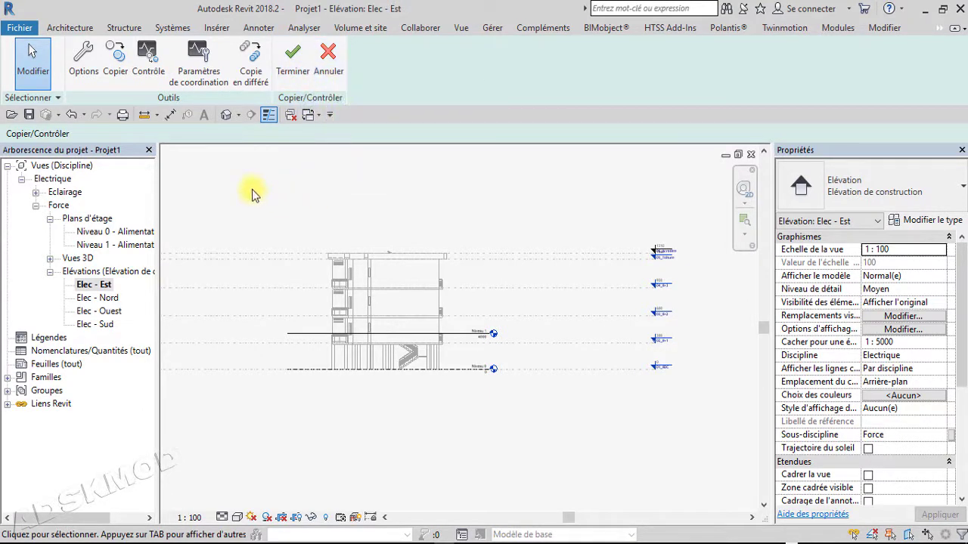
left_click(81, 76)
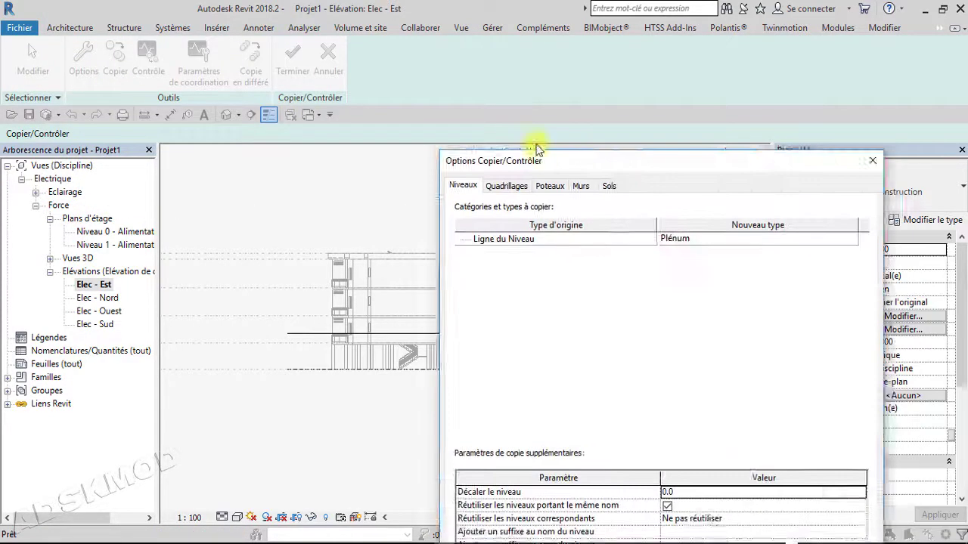
left_click_drag(609, 158, 586, 28)
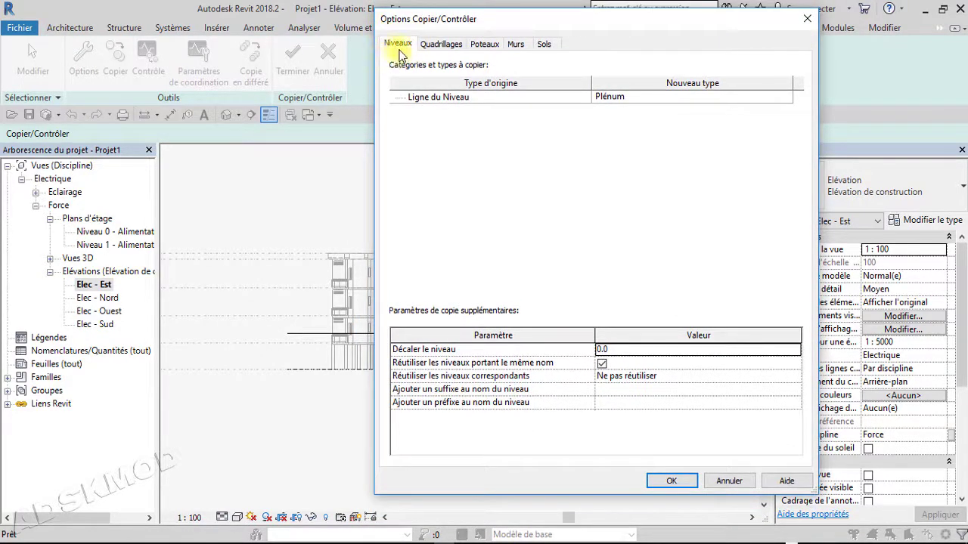
left_click(421, 100)
left_click(614, 101)
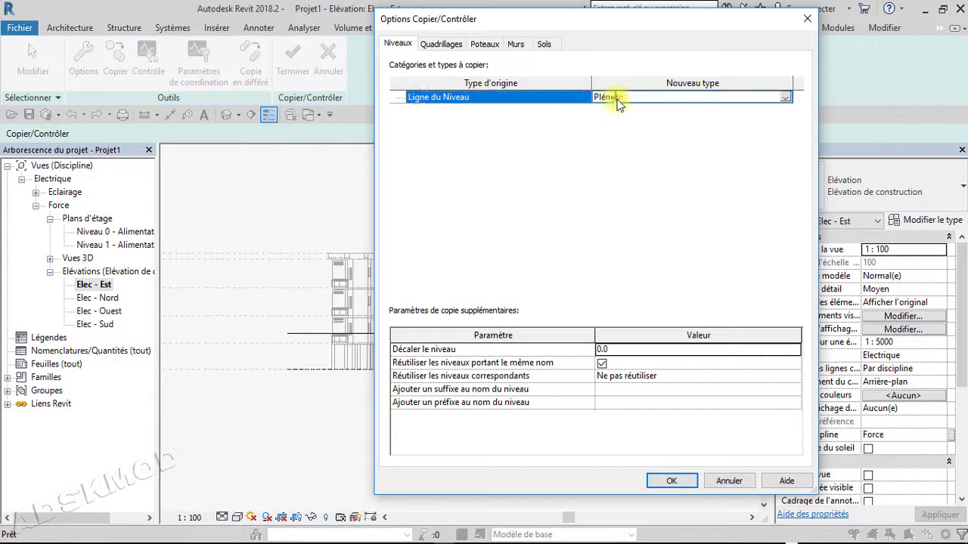
left_click(787, 98)
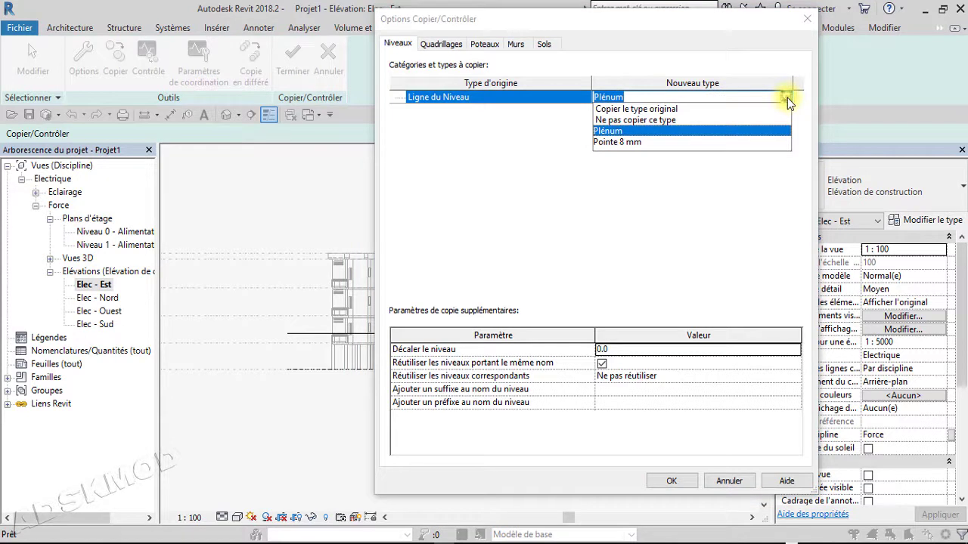
left_click(652, 110)
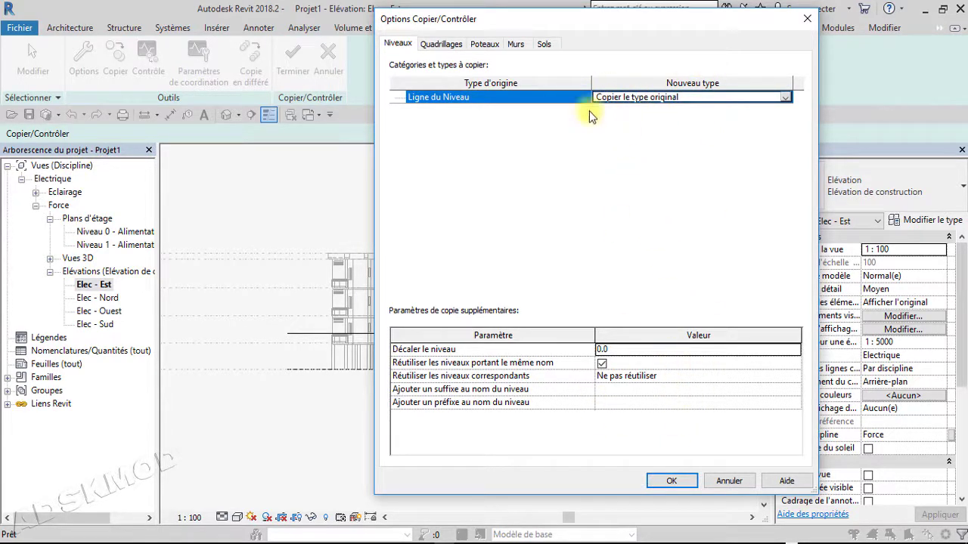
left_click(669, 482)
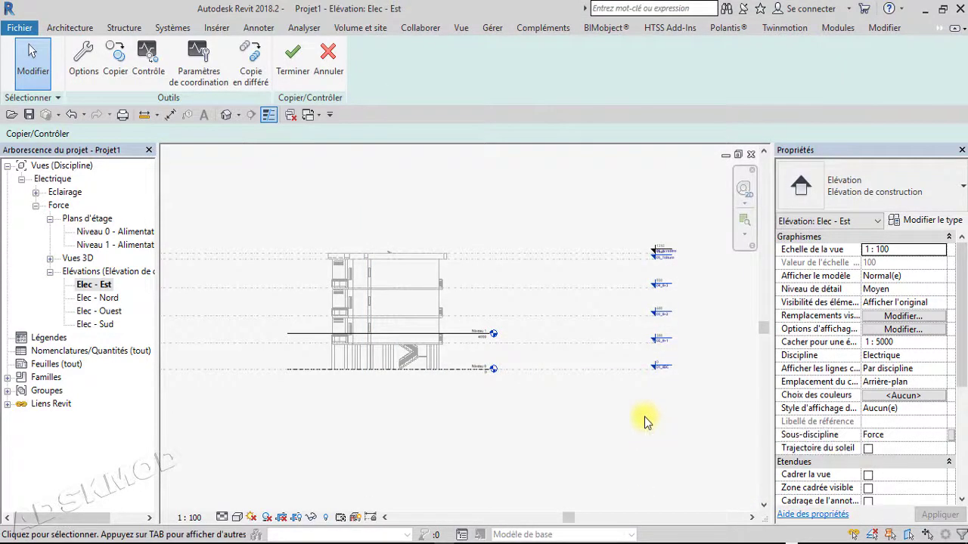
Set the elevation of Niveau 1 to 3000 in the Elec - Est elevation
scroll(528, 401, "up", 2)
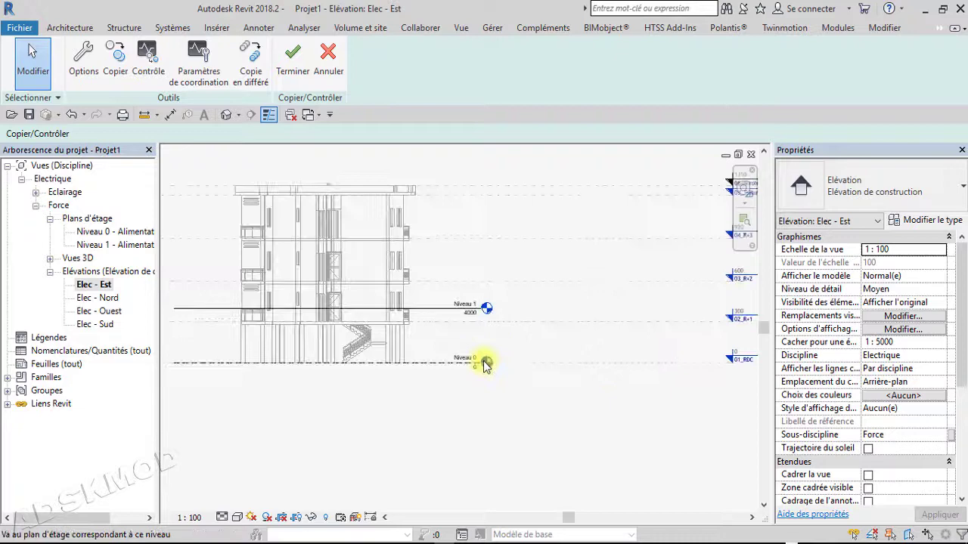
left_click(438, 308)
scroll(439, 324, "up", 3)
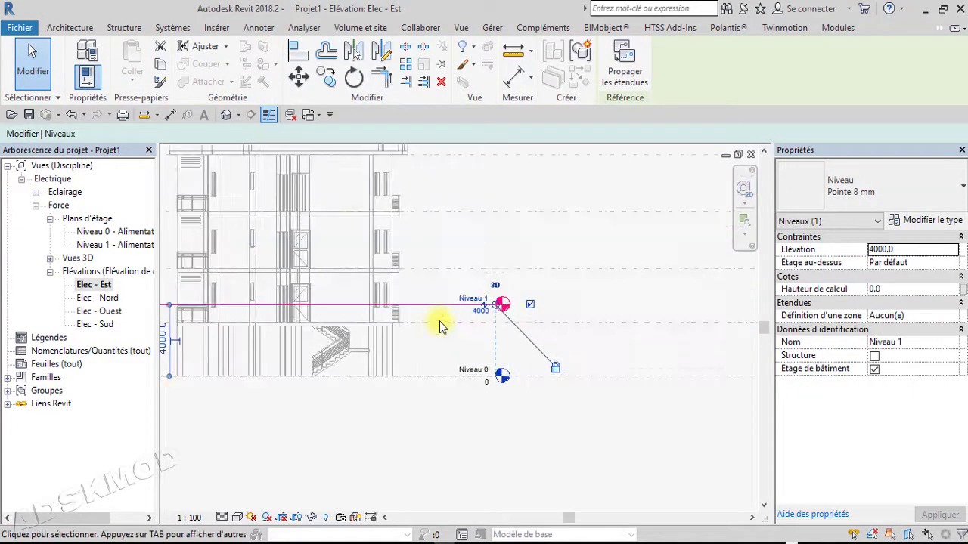
scroll(439, 324, "down", 4)
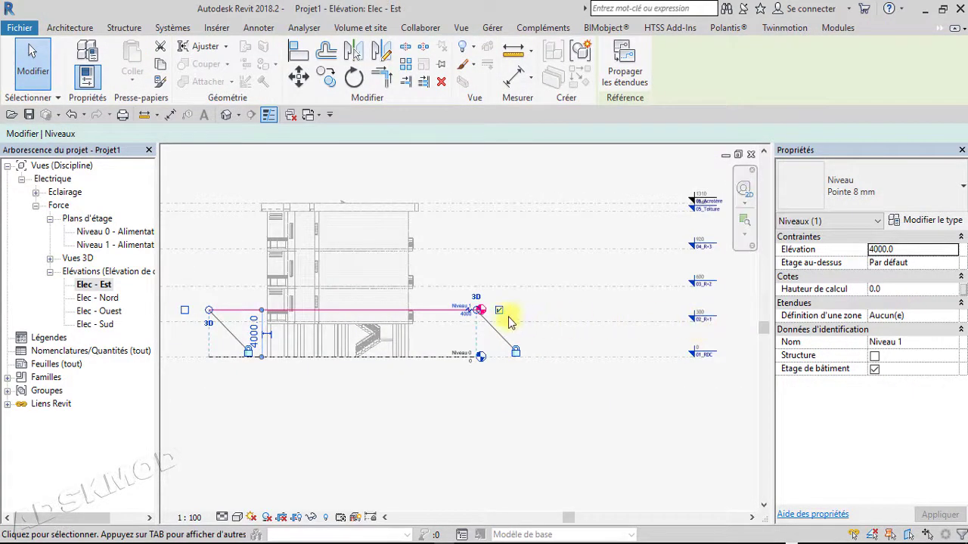
scroll(463, 321, "up", 4)
scroll(470, 324, "up", 2)
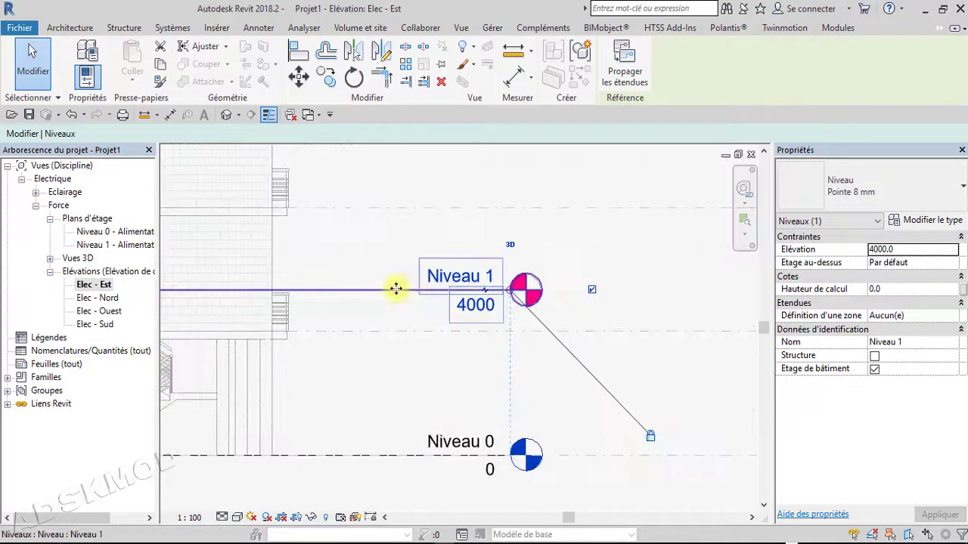
left_click(476, 306)
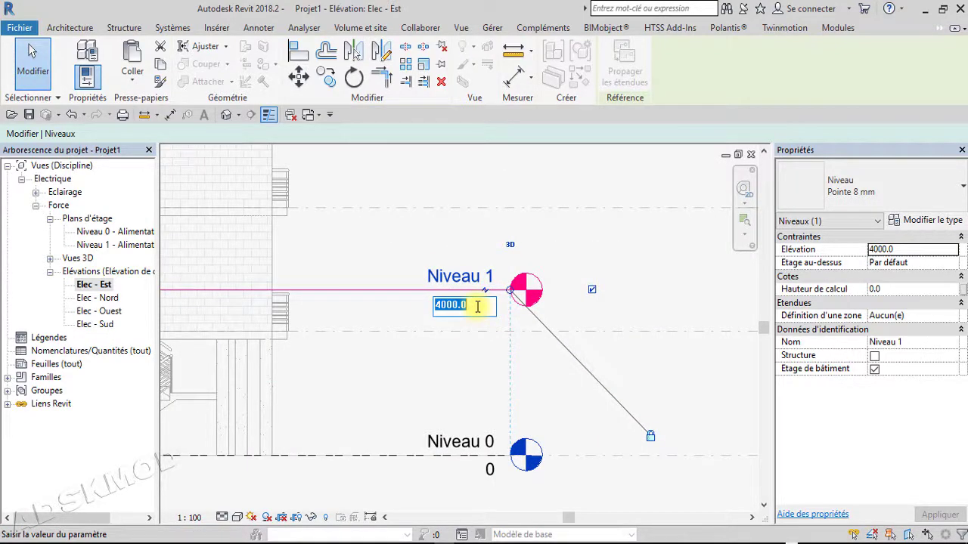
type("3000")
key("Return")
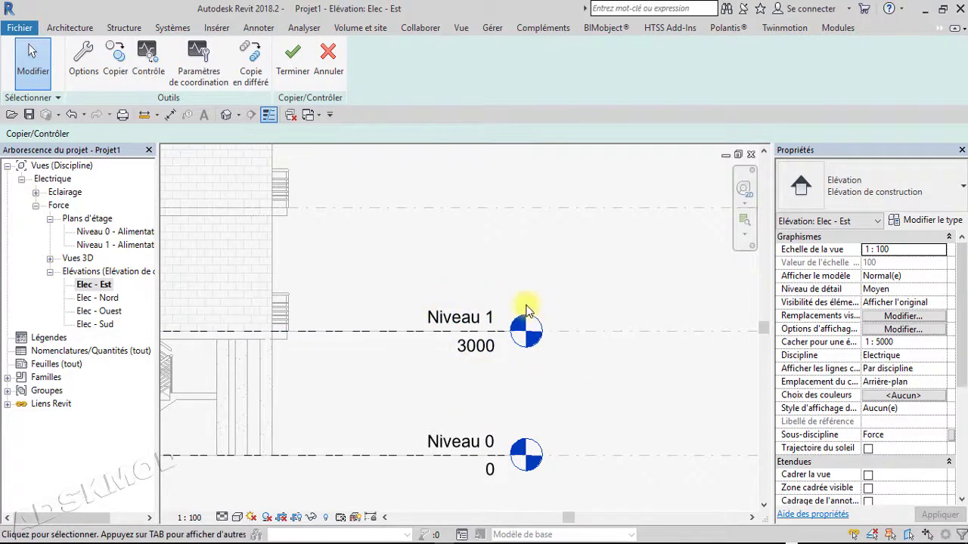
Copy the linked levels 03_R+2, 04_R+3, 05_Toiture and 06_Acrotère into the project together using Copier with Multiple enabled
scroll(529, 361, "down", 2)
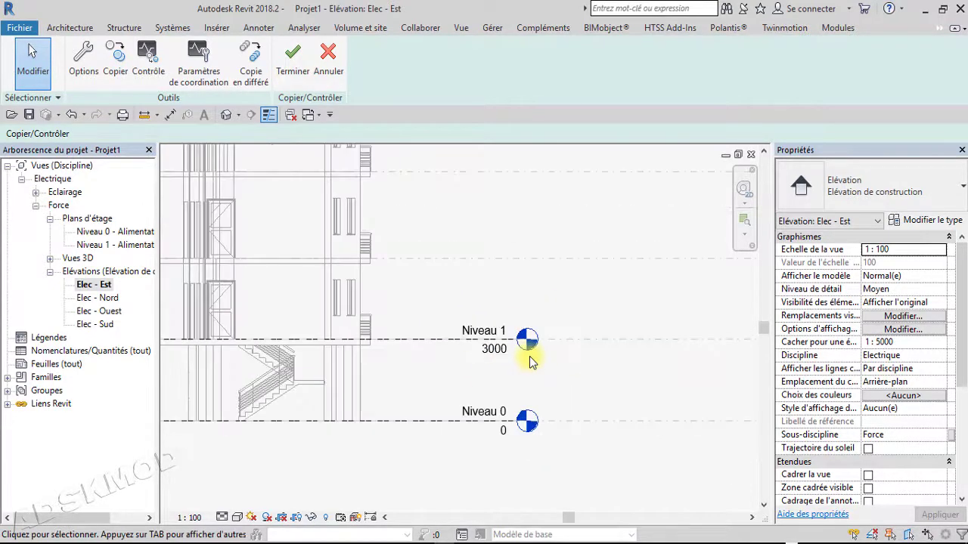
middle_click_drag(534, 351, 459, 307)
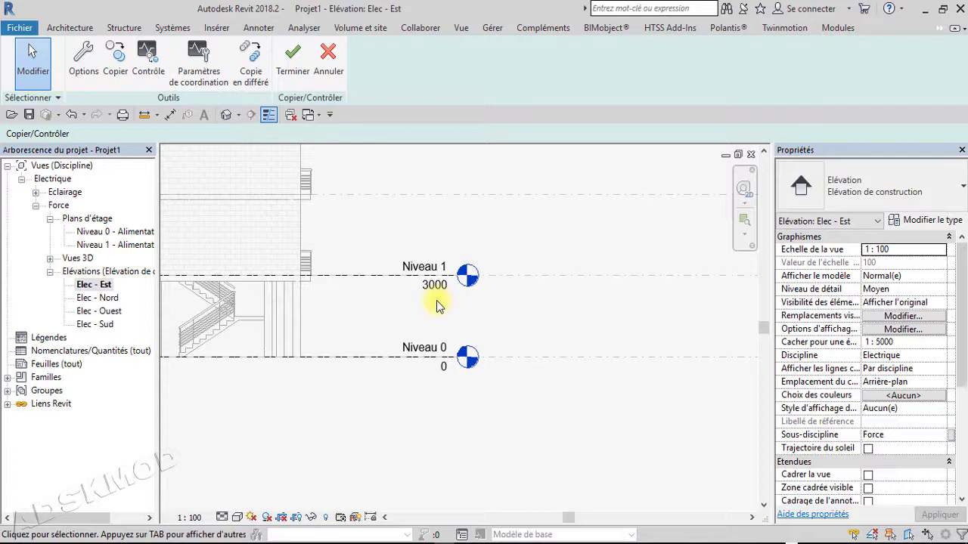
scroll(437, 310, "down", 5)
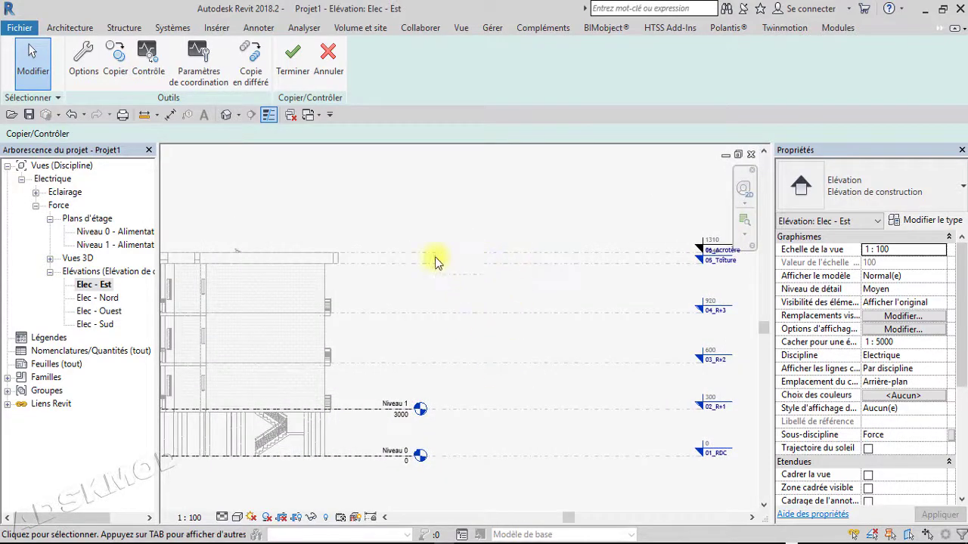
left_click(118, 73)
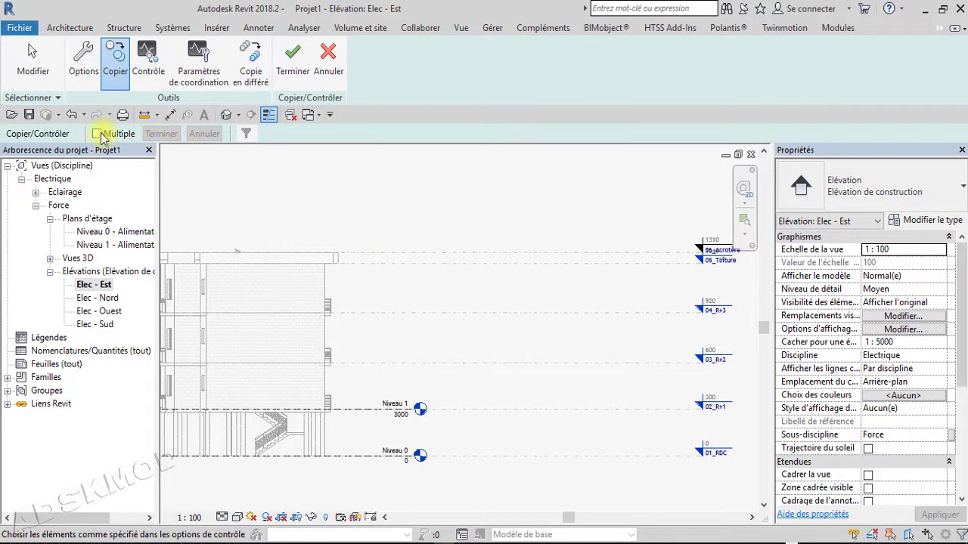
left_click(98, 134)
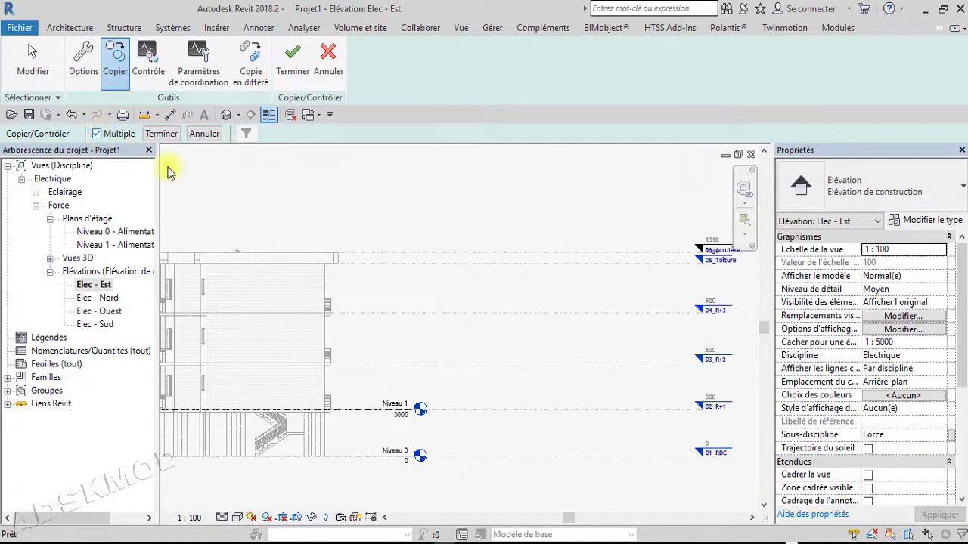
left_click(575, 364)
left_click_drag(538, 337, 490, 209)
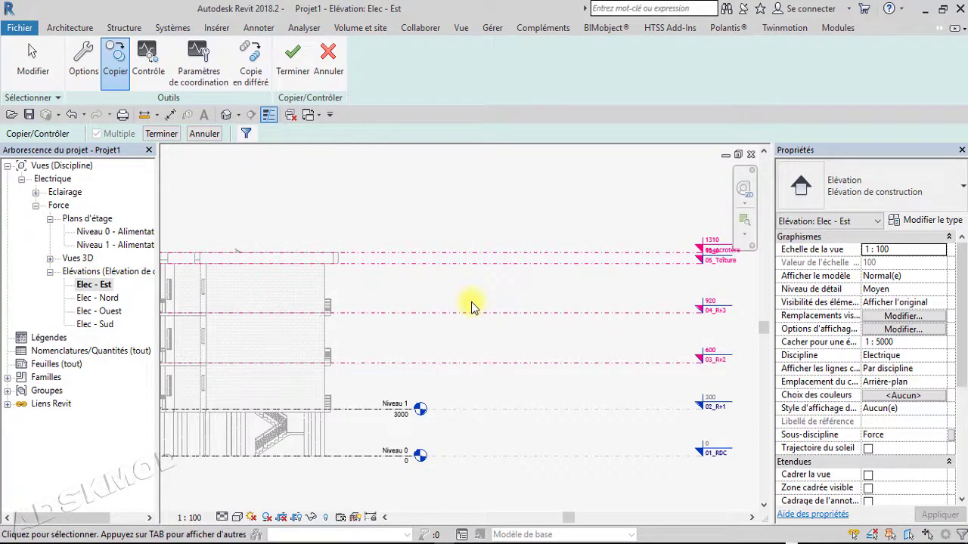
left_click(170, 137)
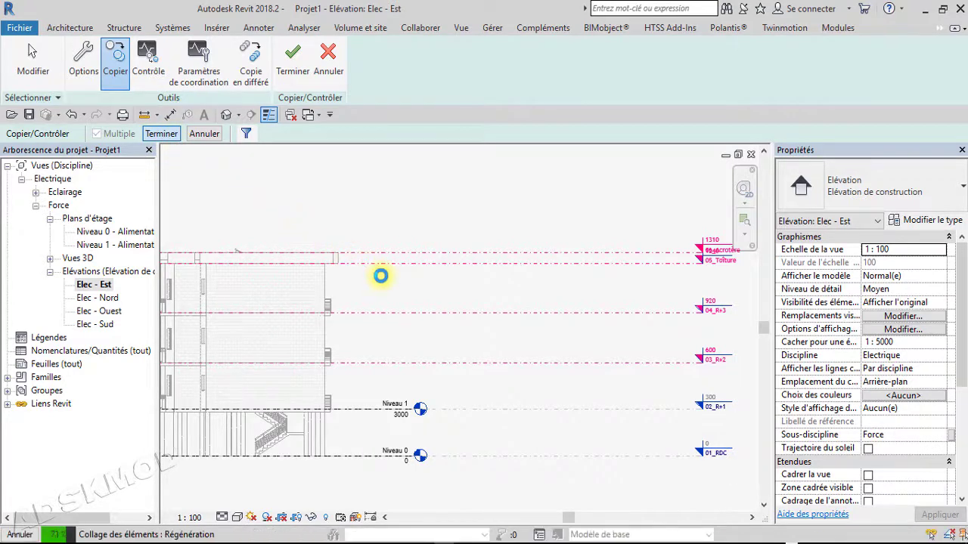
Pull the aligned heads of the copied levels 03_R+2 to 06_Acrotère closer to the building, near the Niveau 1 head
middle_click_drag(400, 305, 587, 287)
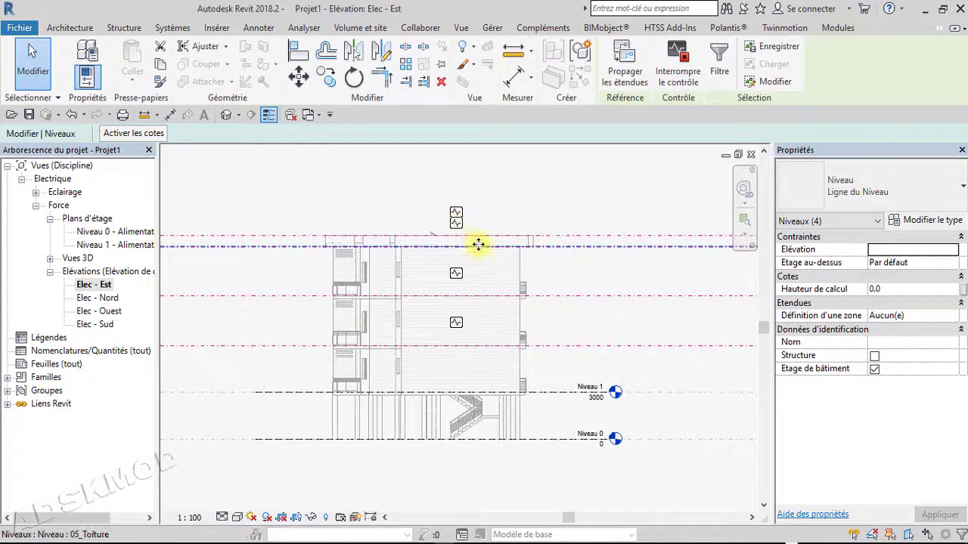
middle_click_drag(538, 327, 427, 336)
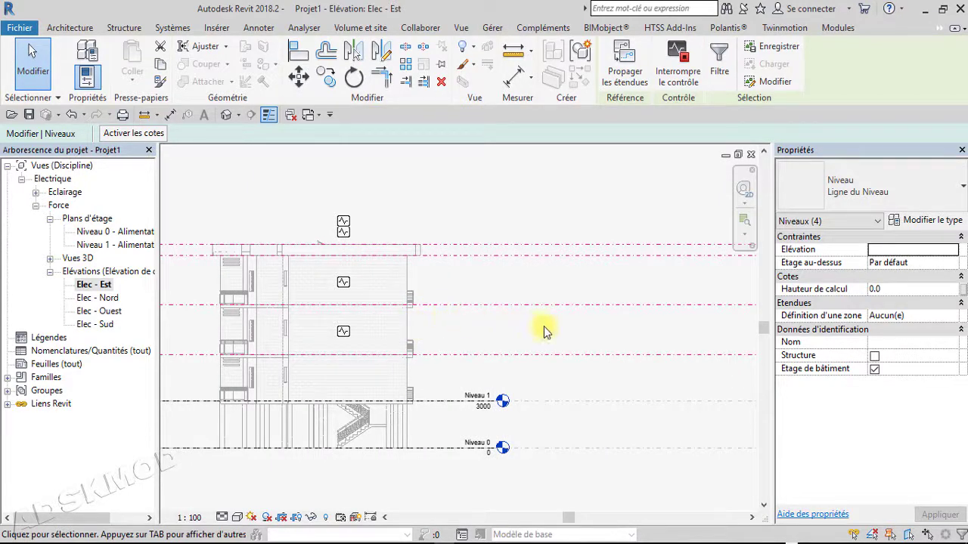
scroll(583, 320, "down", 2)
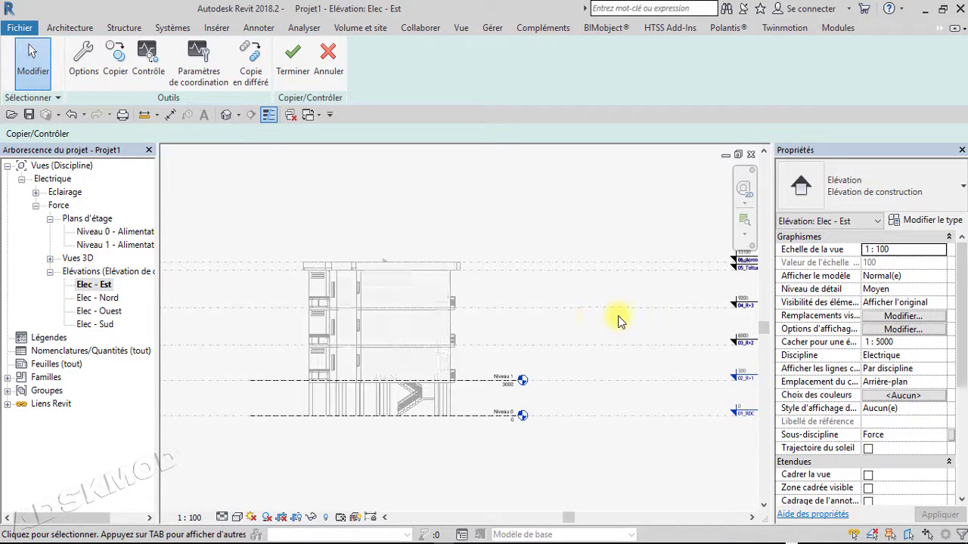
scroll(617, 319, "down", 1)
middle_click_drag(618, 319, 572, 341)
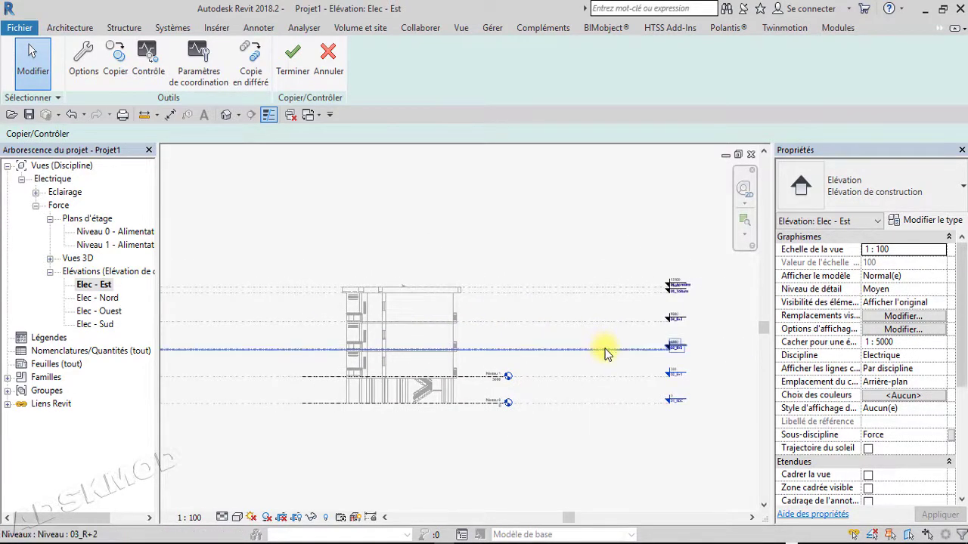
left_click(605, 349)
scroll(669, 354, "up", 2)
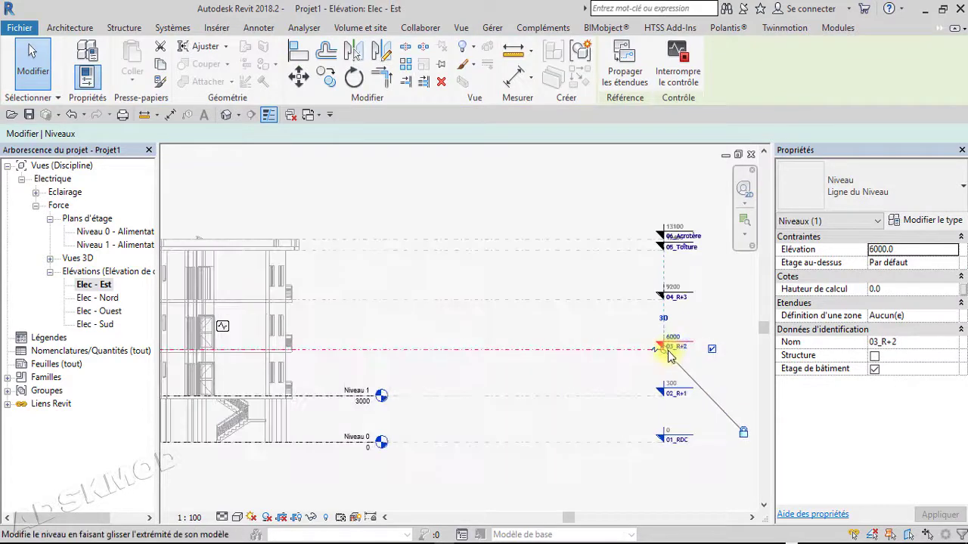
left_click_drag(669, 354, 414, 346)
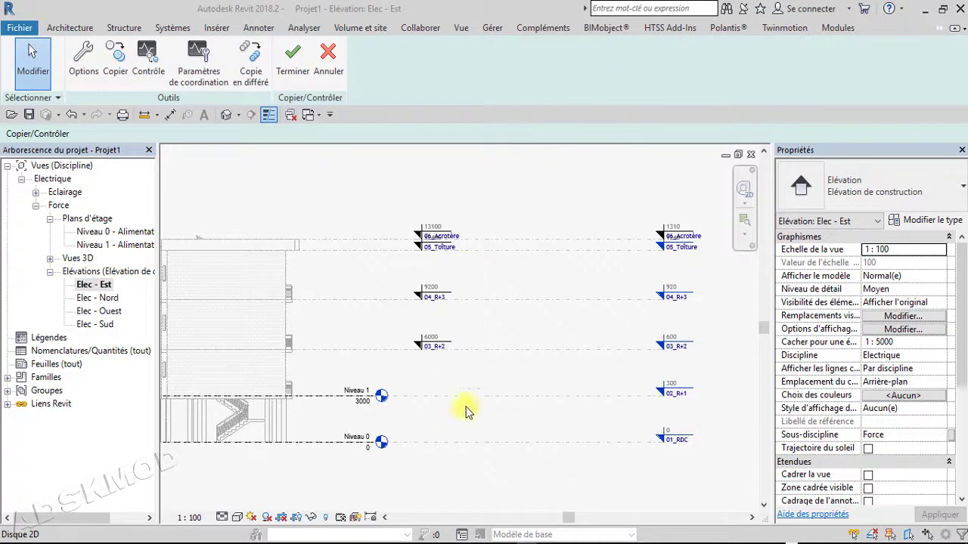
Use Contrôle to pair Niveau 1 with the linked level 02_R+1 and Niveau 0 with the linked level 01_RDC
middle_click_drag(422, 345, 634, 326)
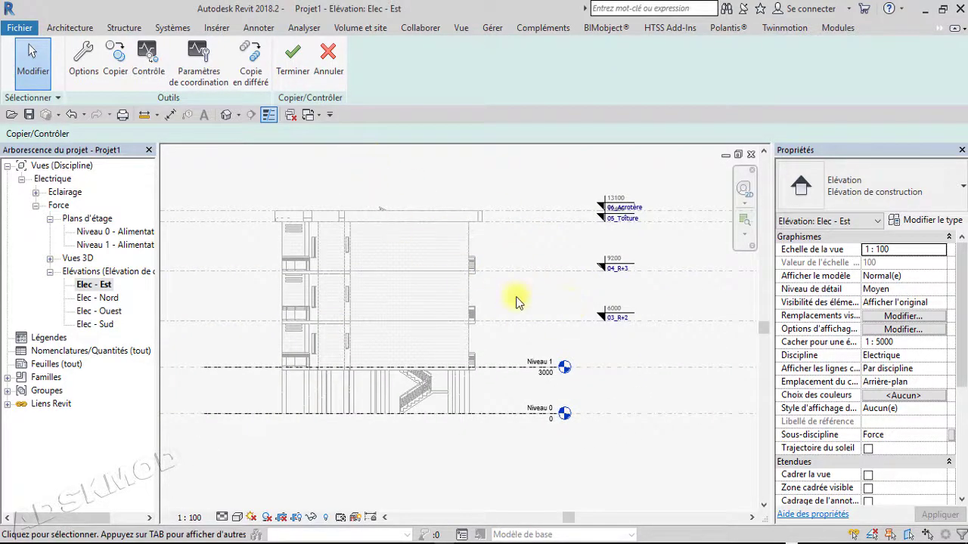
middle_click_drag(556, 353, 425, 309)
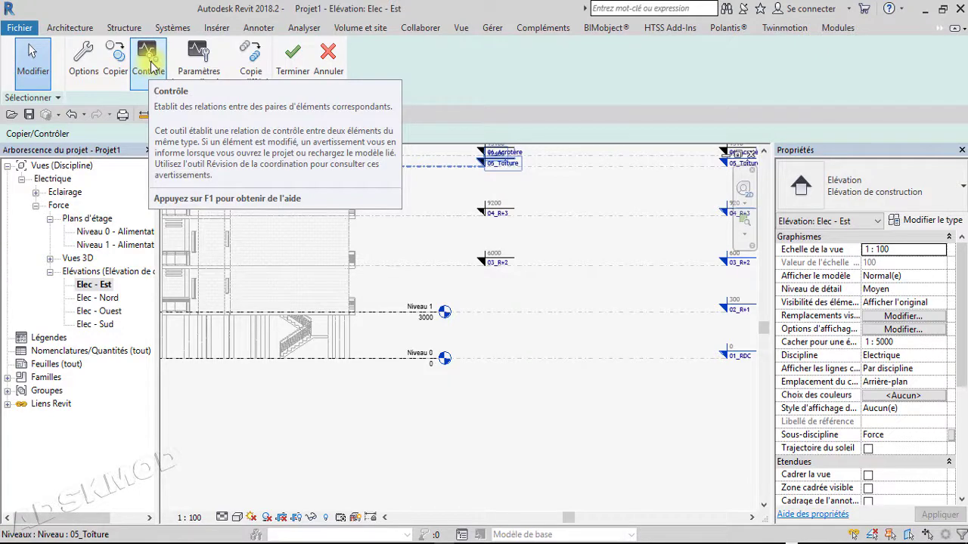
left_click(149, 61)
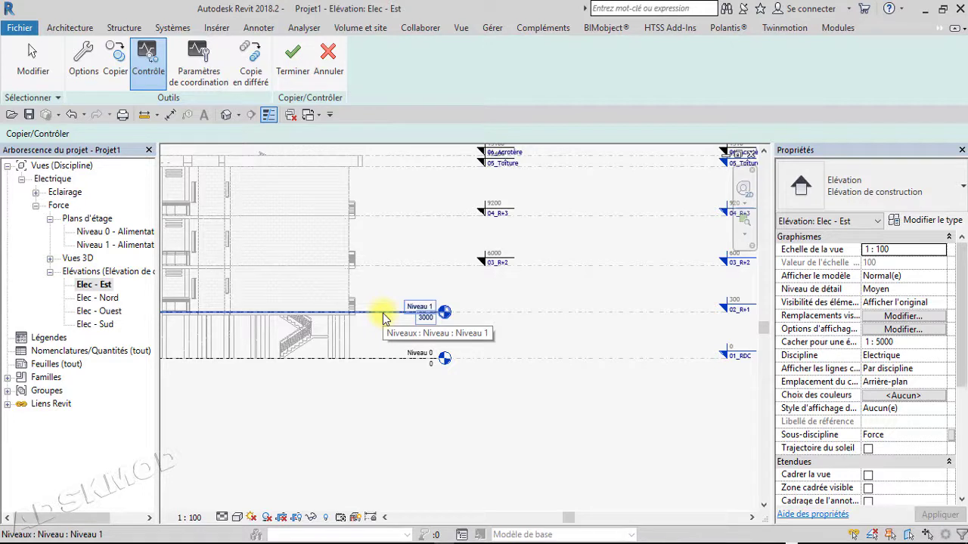
key("Tab")
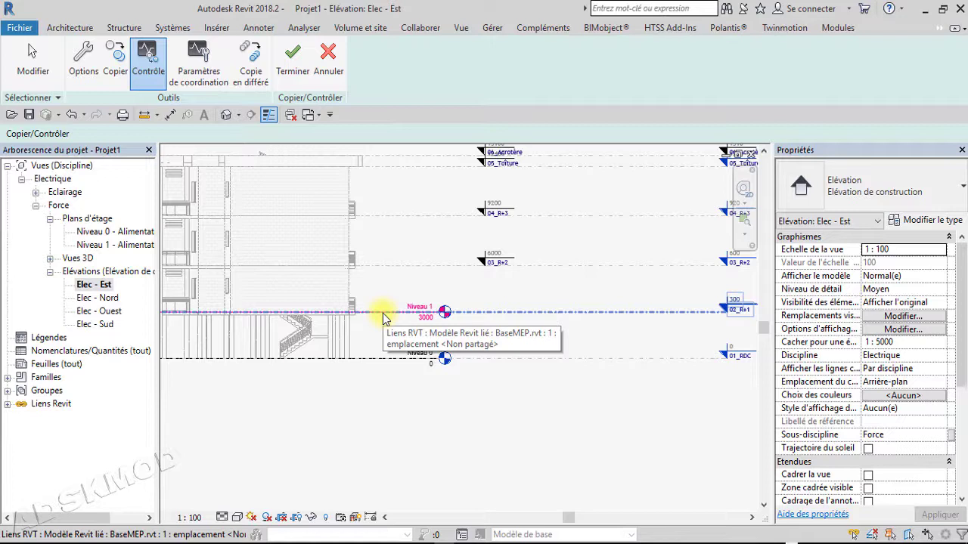
left_click(382, 313)
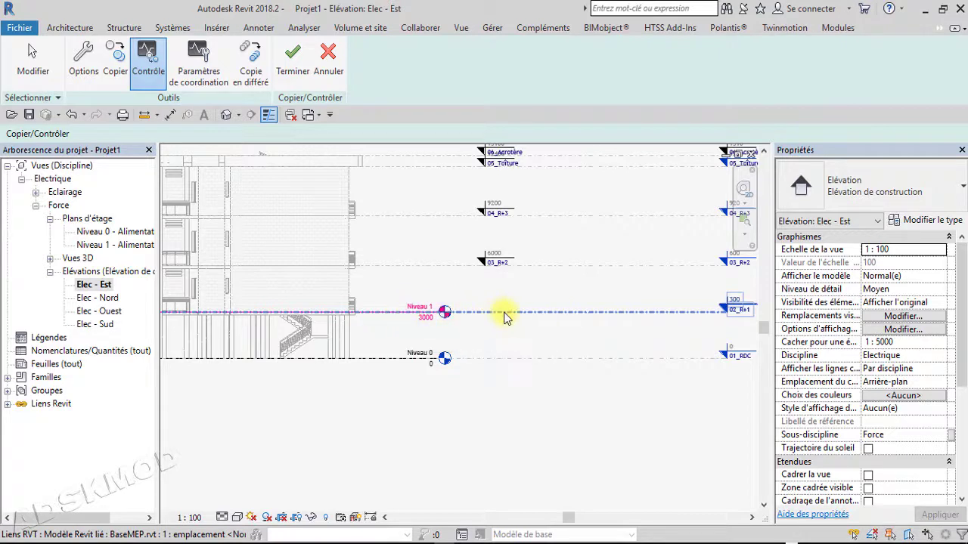
left_click(391, 316)
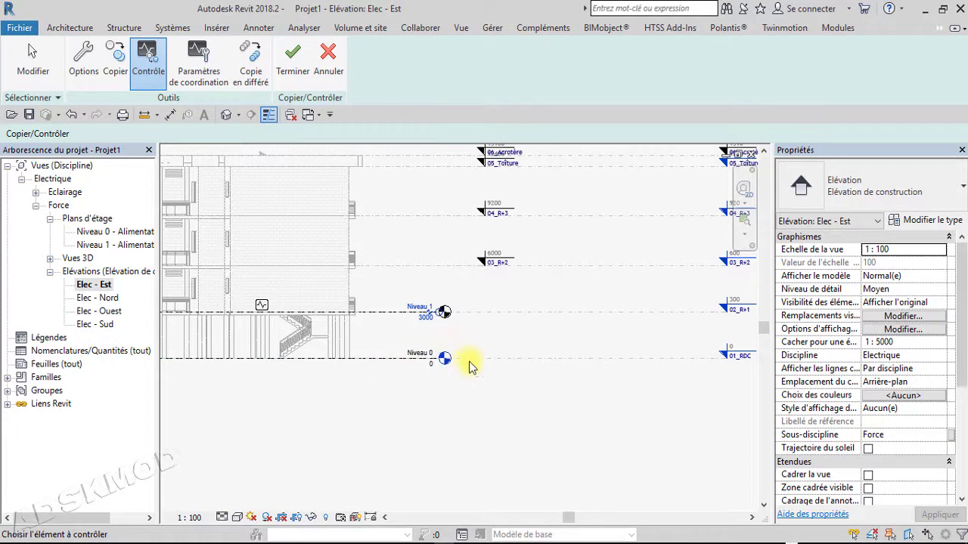
left_click(380, 360)
left_click(380, 360)
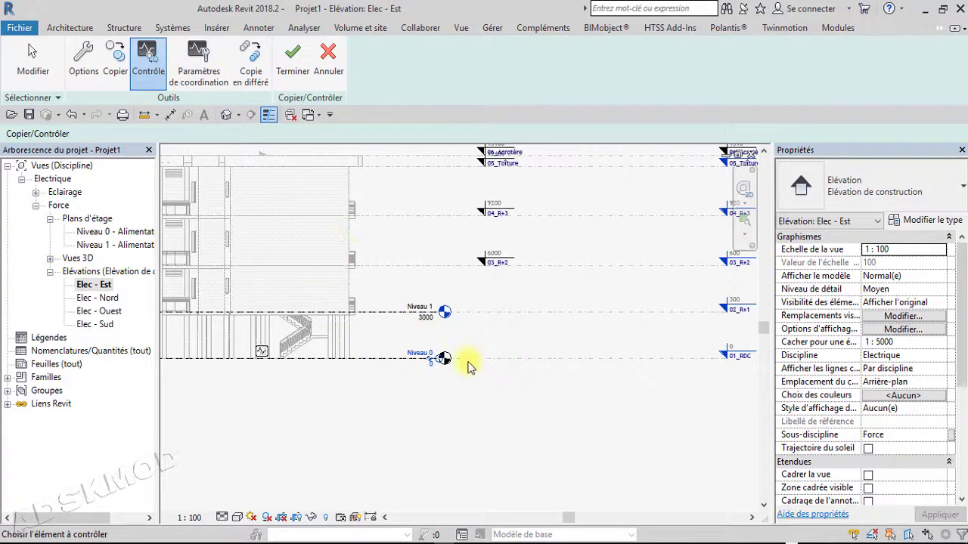
Examine the new type choices for Ligne du Niveau in the Copier/Contrôler options for Niveaux, then close the dialog
scroll(523, 443, "down", 2)
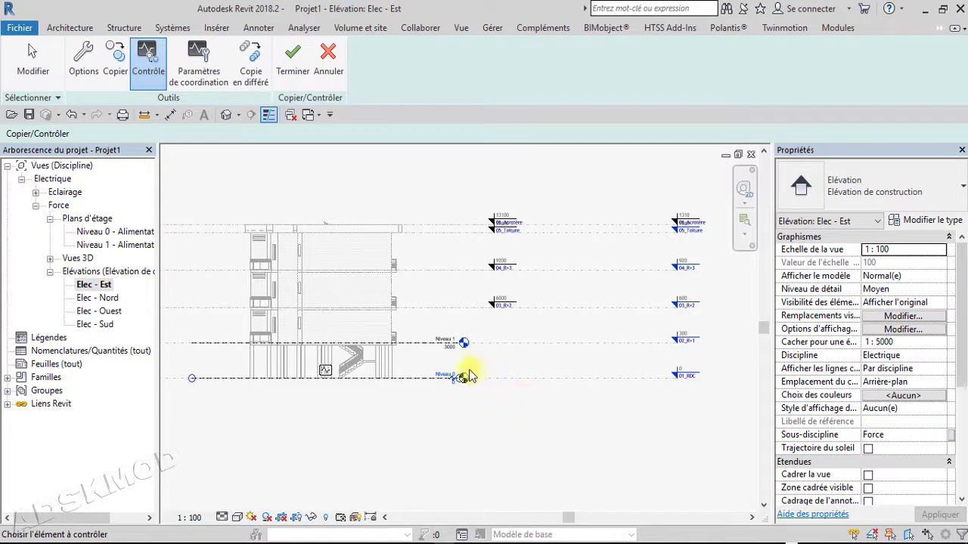
scroll(534, 314, "up", 1)
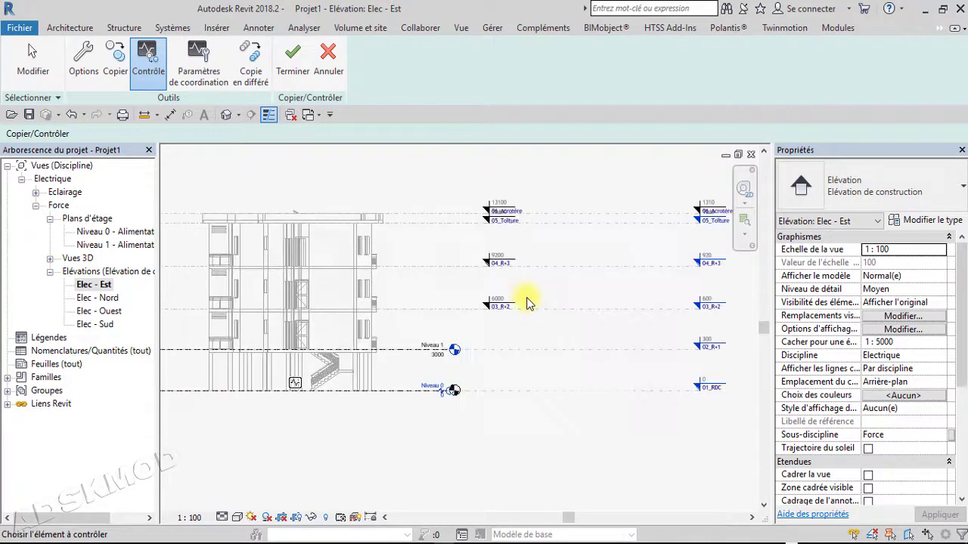
left_click(82, 75)
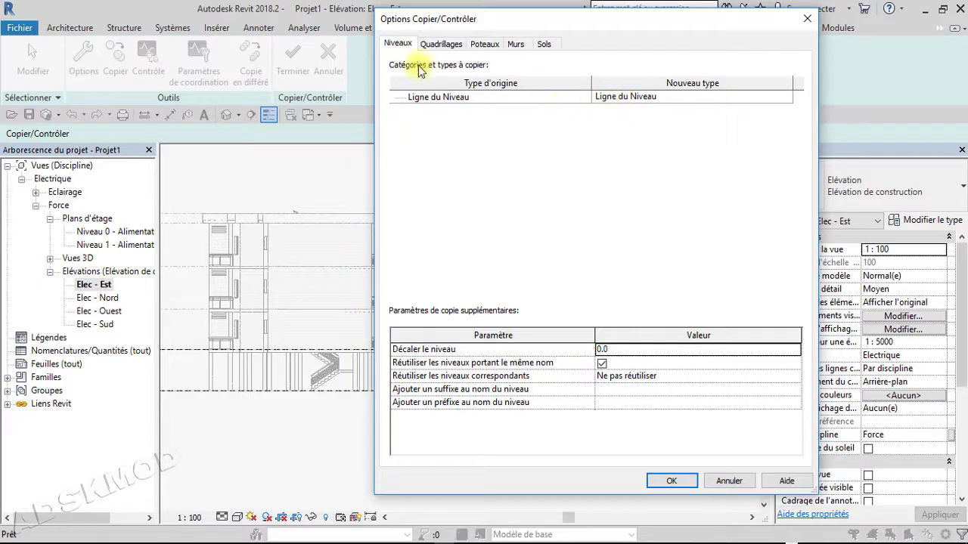
left_click(751, 100)
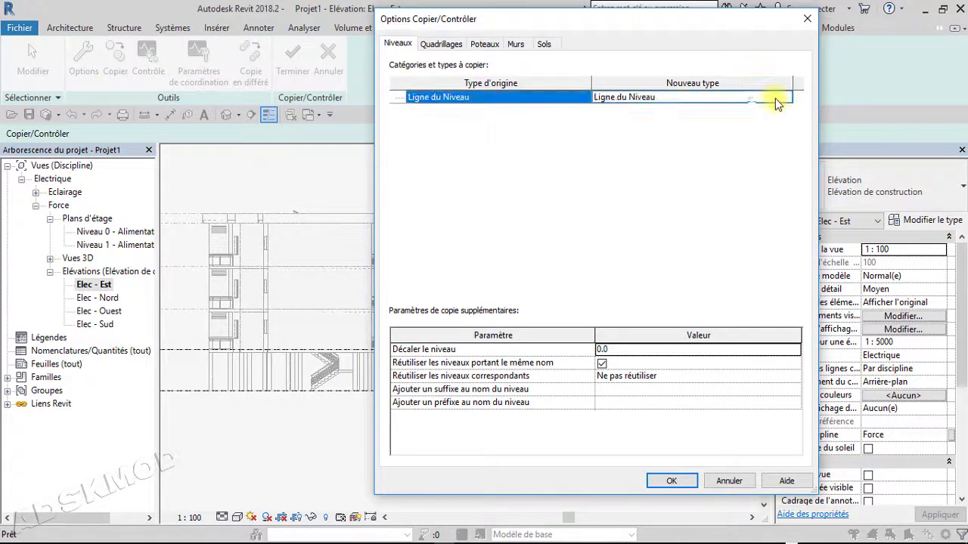
left_click(775, 98)
left_click(788, 98)
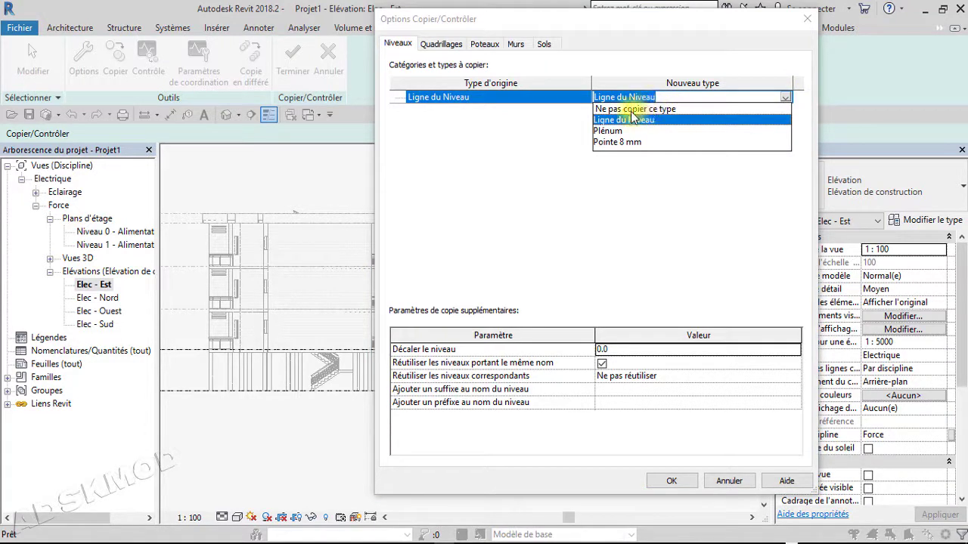
left_click(538, 150)
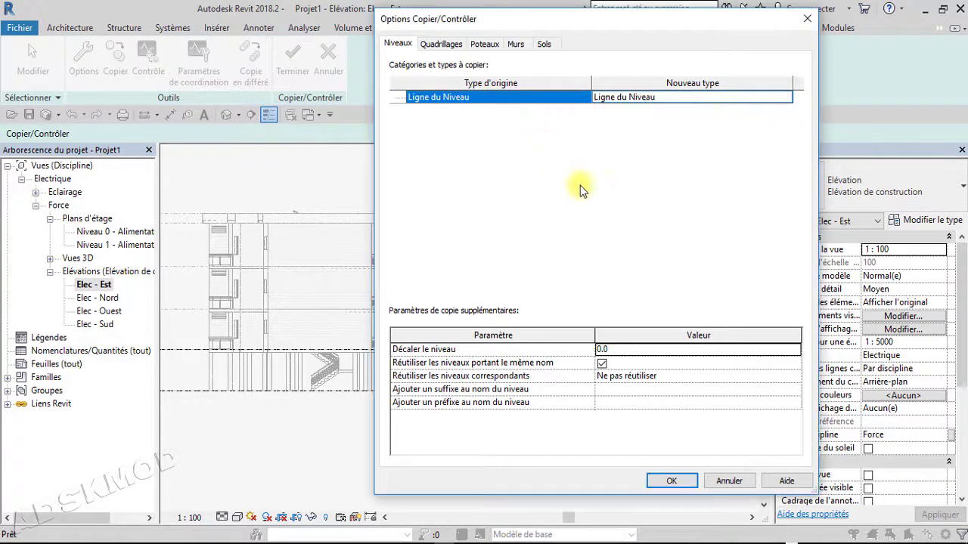
left_click(806, 19)
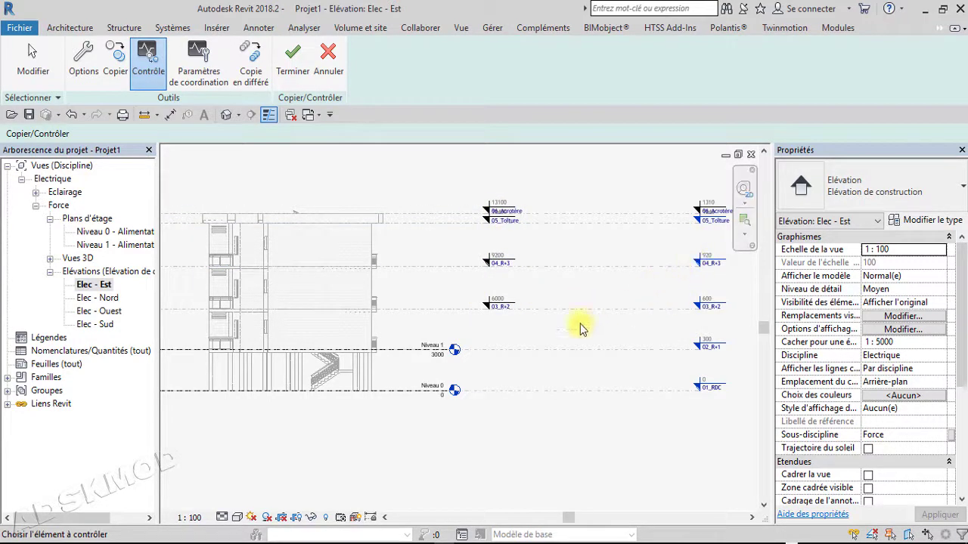
Try to pair Niveau 1 with the linked level 02_R+1 again using Contrôle, and dismiss the resulting warning
left_click(454, 351)
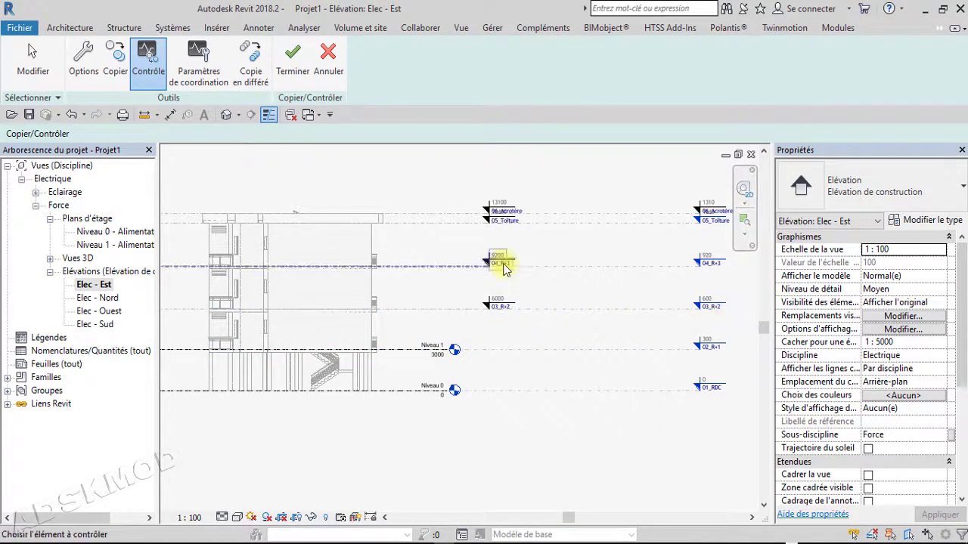
left_click(455, 353)
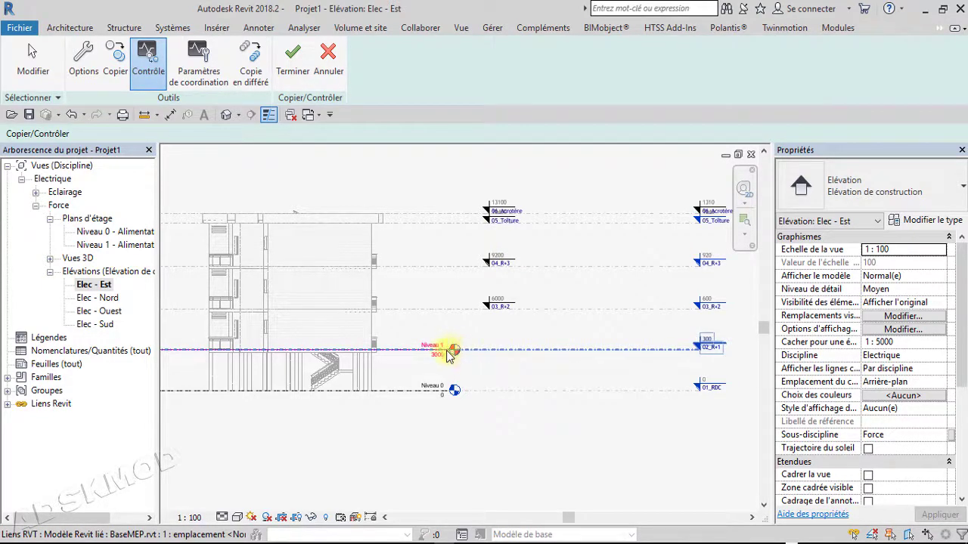
left_click(472, 351)
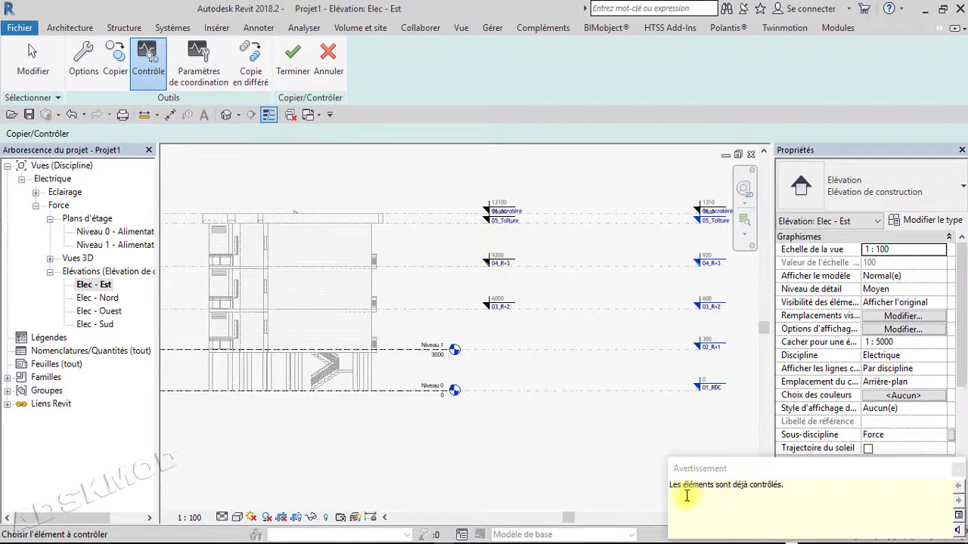
left_click(958, 475)
Leave the Contrôle tool and finish the Copier/Contrôler session
left_click(33, 61)
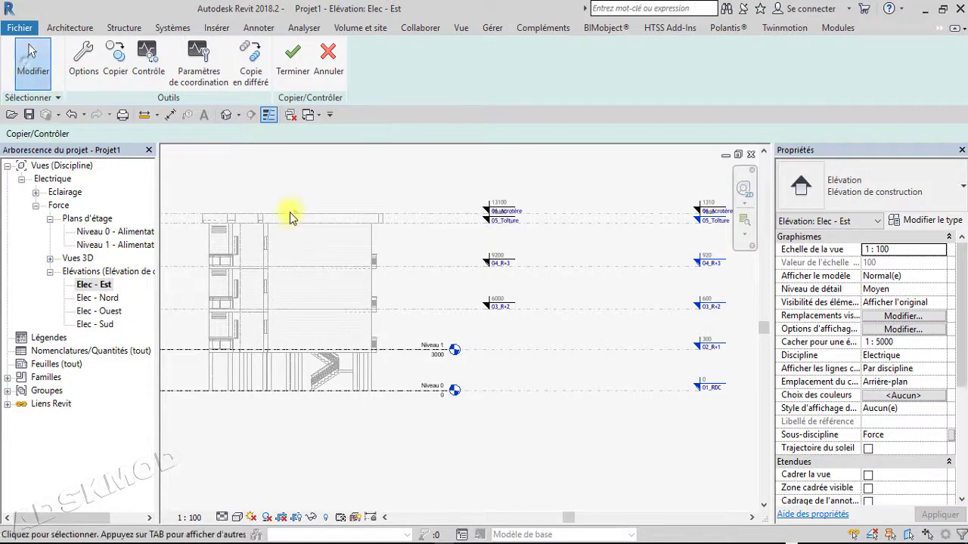
left_click(292, 74)
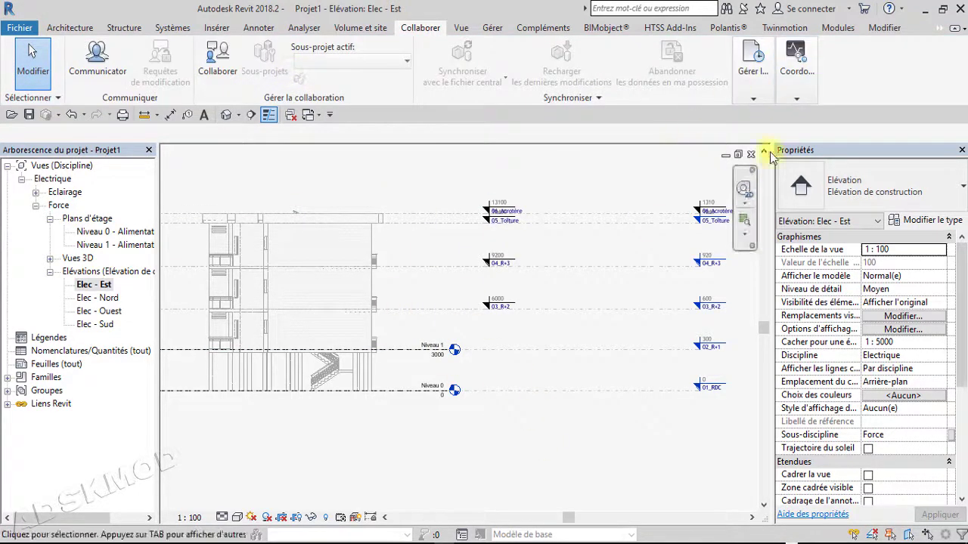
Compare the level types available for Niveau 1 and for the copied level 04_R+3 without changing either
left_click(74, 27)
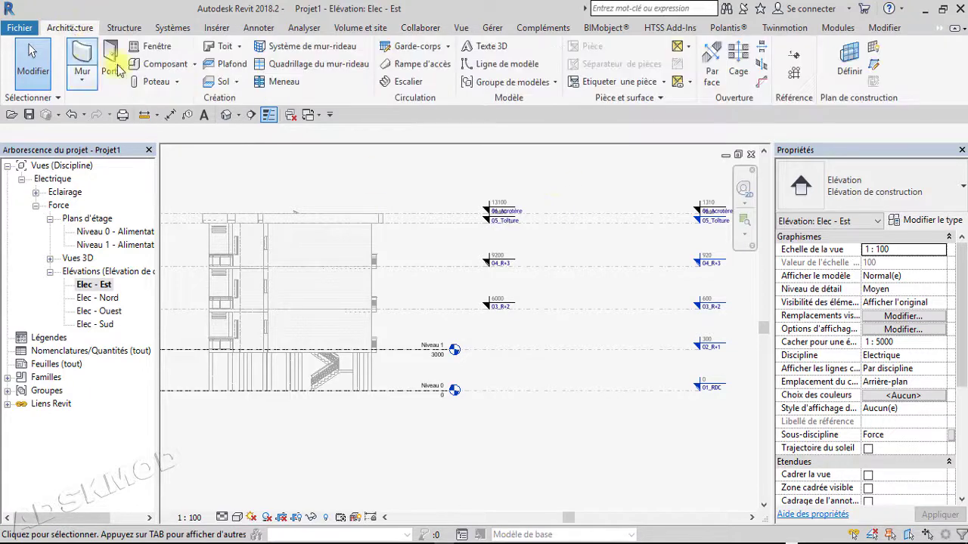
left_click(442, 349)
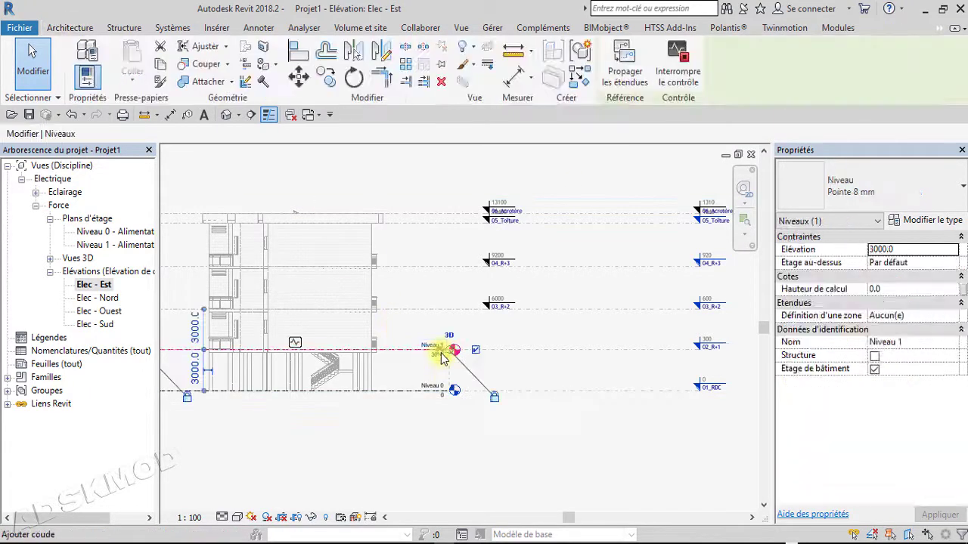
left_click(908, 190)
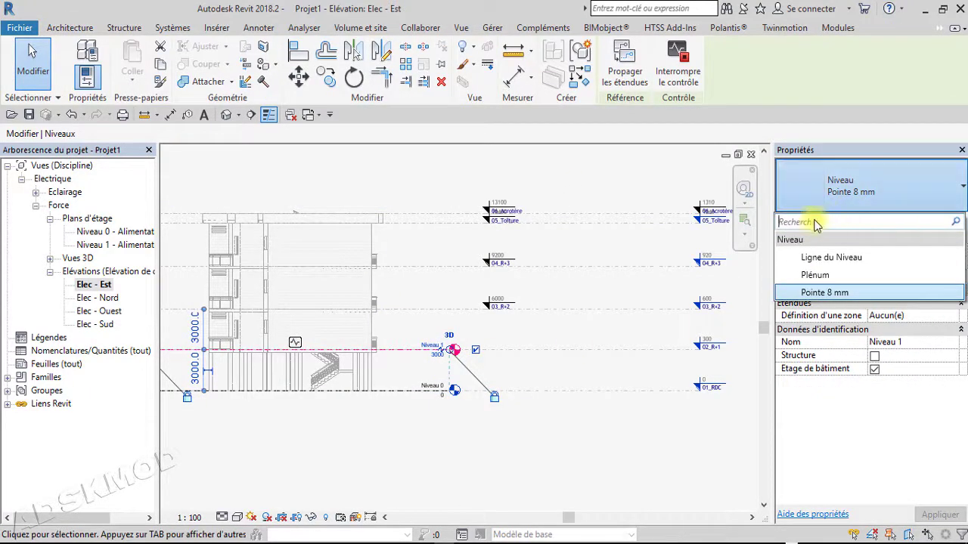
left_click(587, 247)
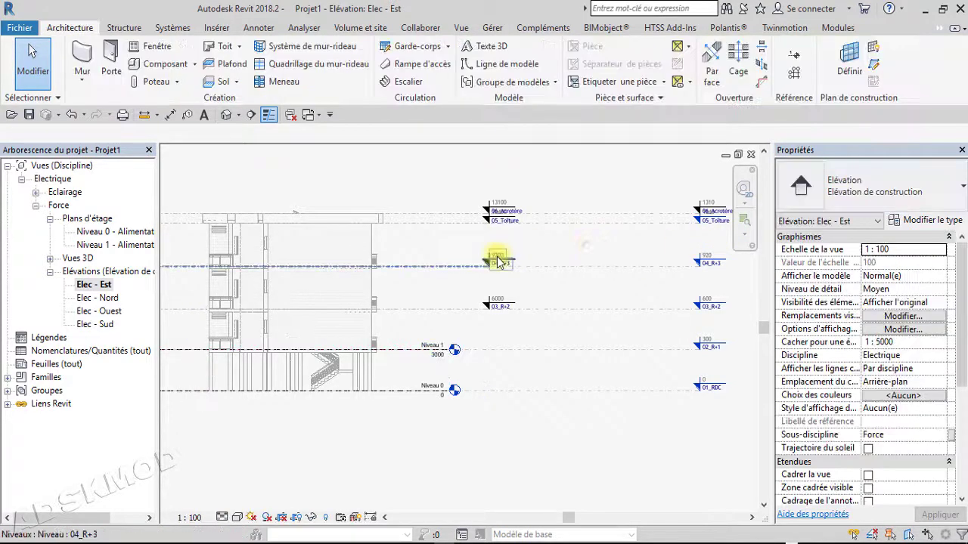
left_click(497, 261)
left_click(840, 192)
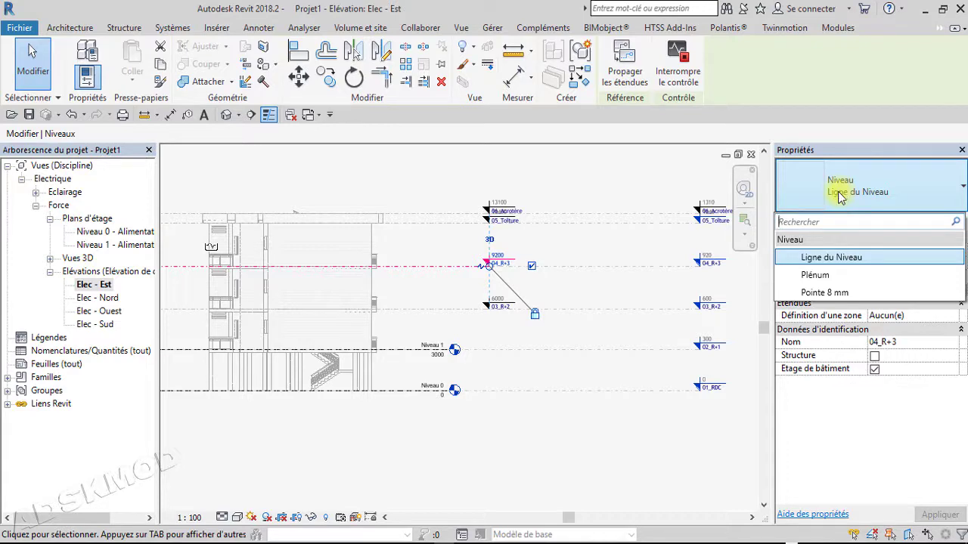
left_click(624, 283)
middle_click_drag(549, 297, 492, 294)
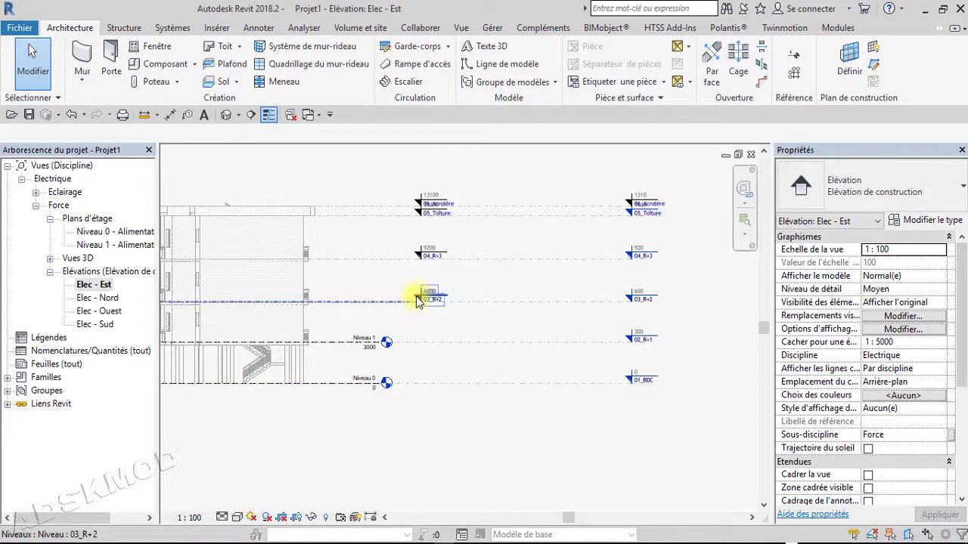
middle_click_drag(494, 285, 471, 292)
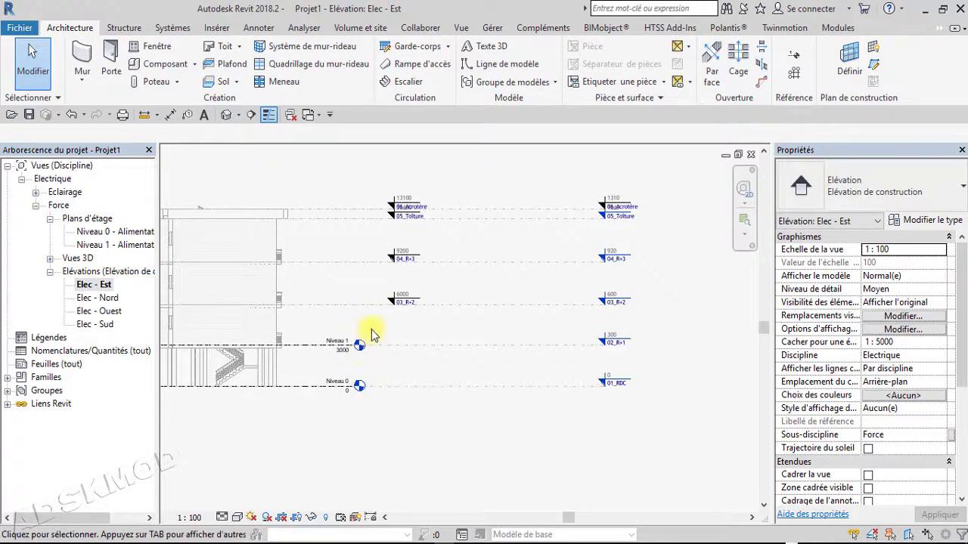
middle_click_drag(428, 356, 518, 328)
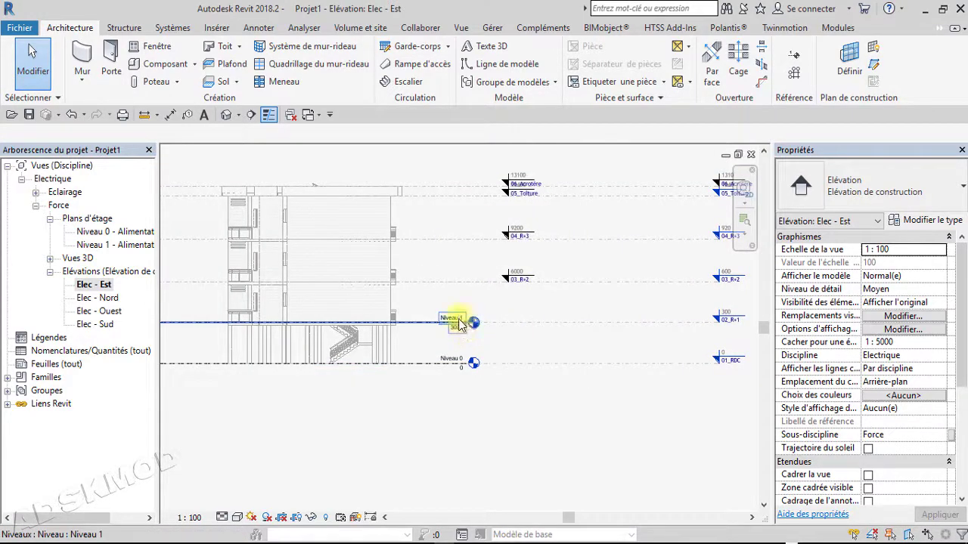
middle_click_drag(459, 324, 384, 325)
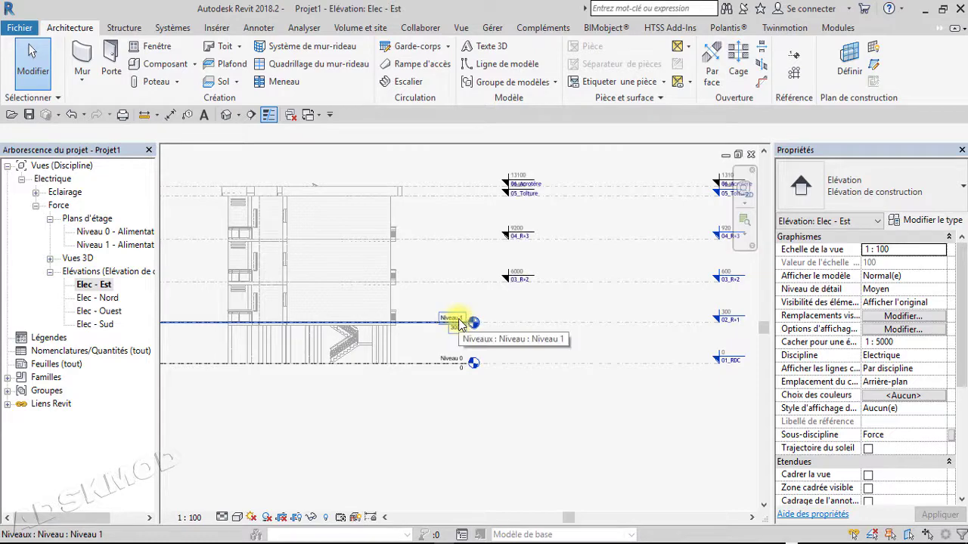
left_click(384, 325)
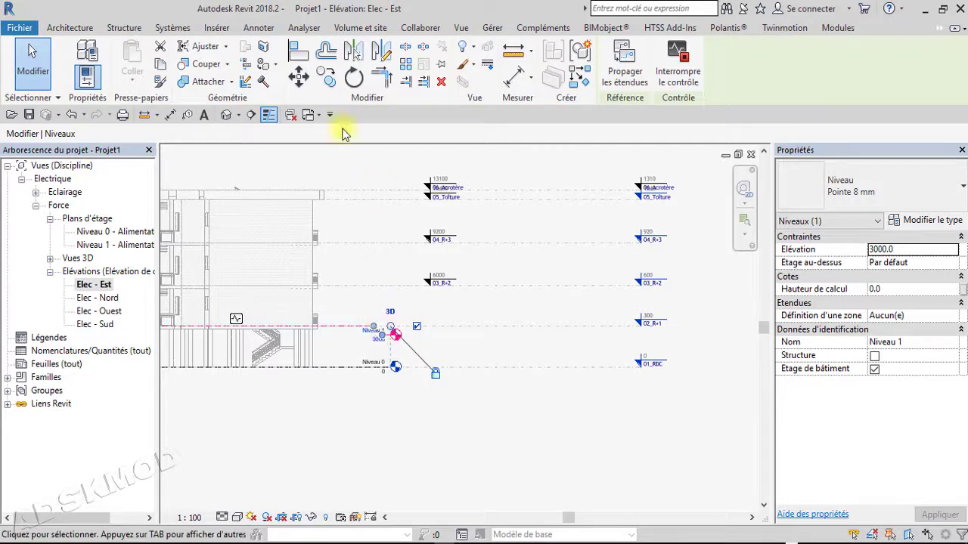
left_click(78, 117)
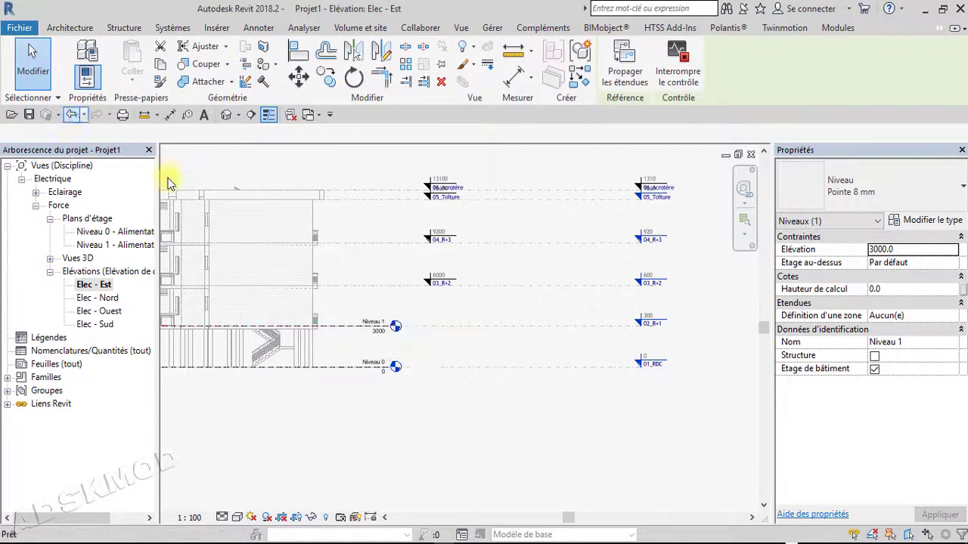
Rename the level Niveau 1 as 02_R+1 in the Elec - Est elevation
scroll(317, 336, "up", 4)
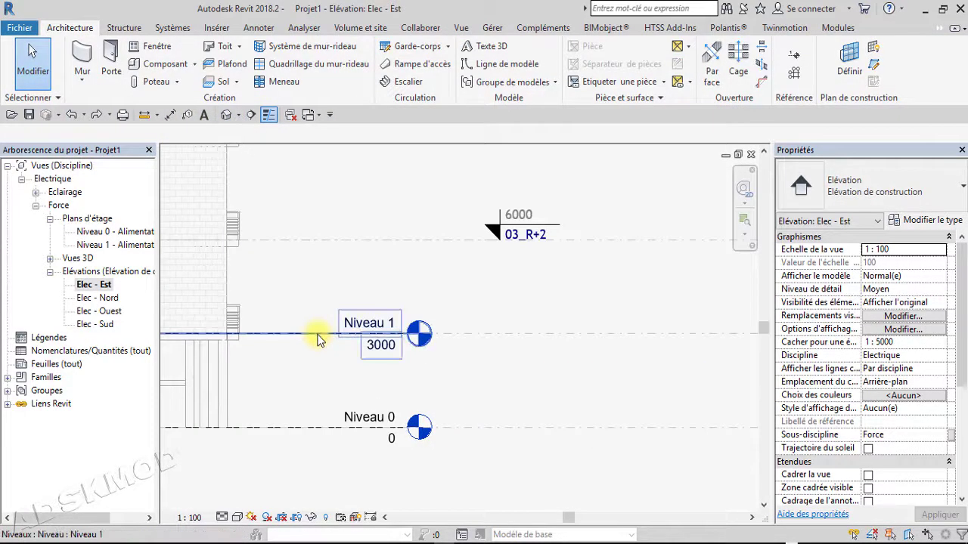
left_click(368, 324)
left_click(373, 321)
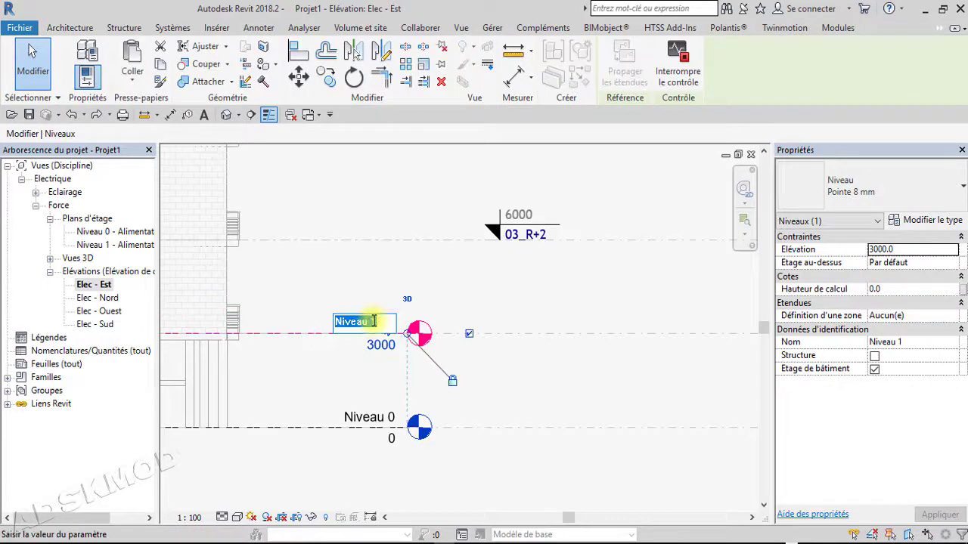
type("02_R+1")
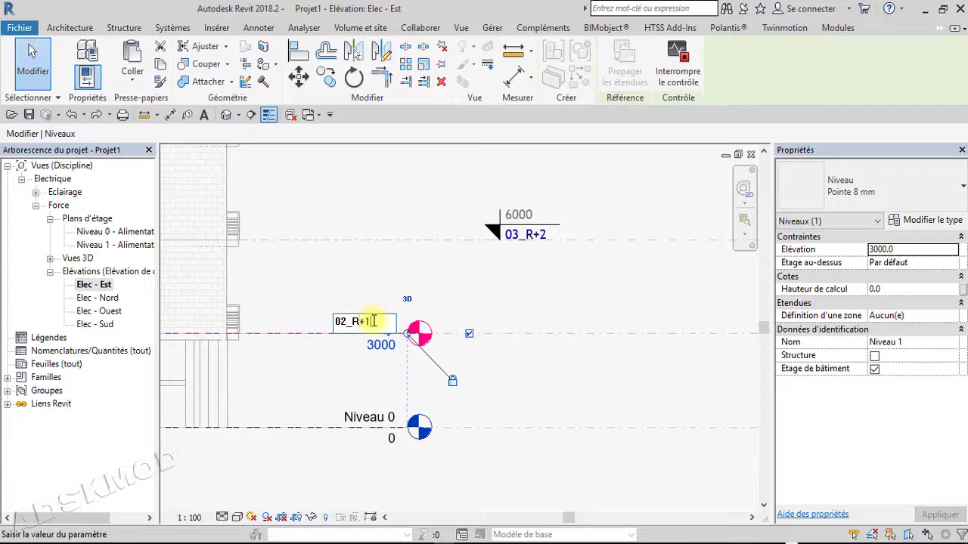
key("Return")
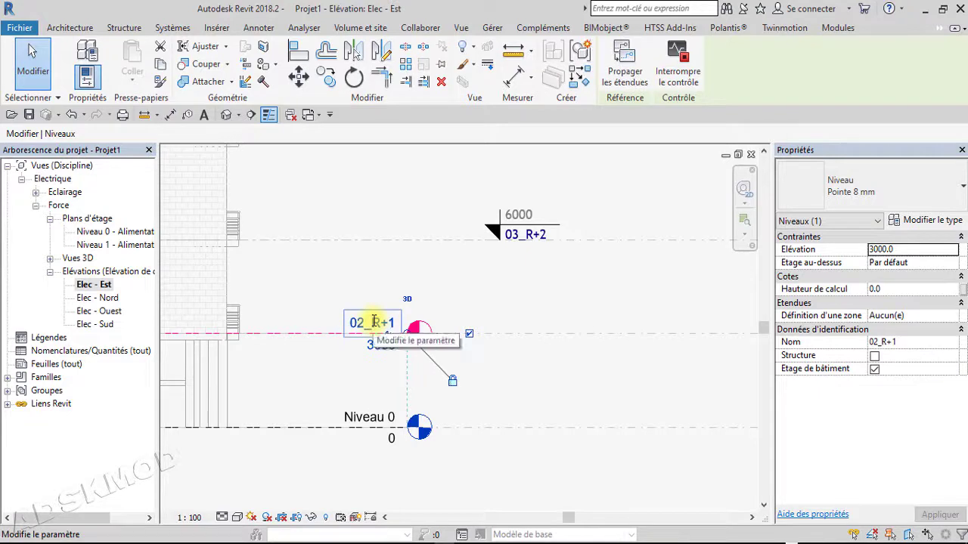
Rename the level Niveau 0 as 01_RDC in the Elec - Est elevation, copying the new name to the clipboard
scroll(341, 331, "down", 1)
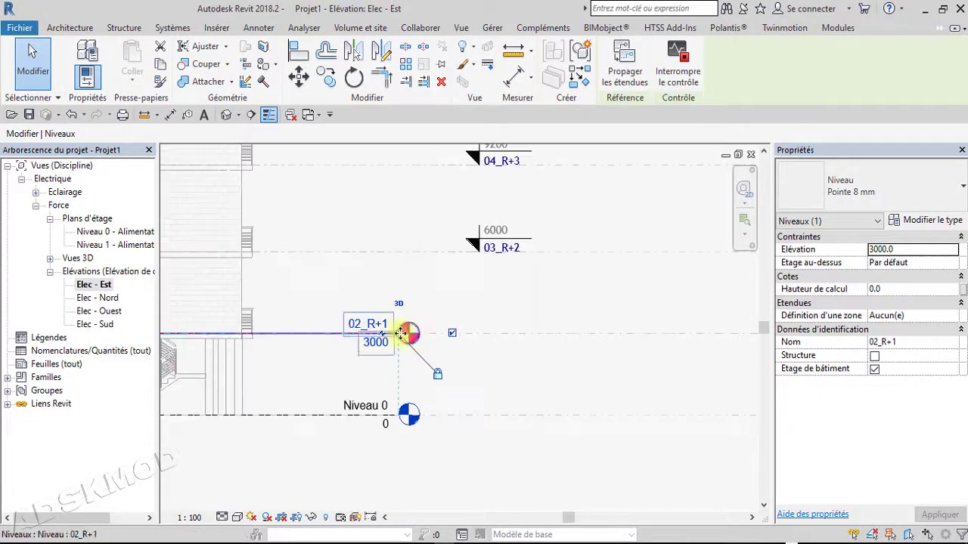
middle_click_drag(378, 333, 325, 303)
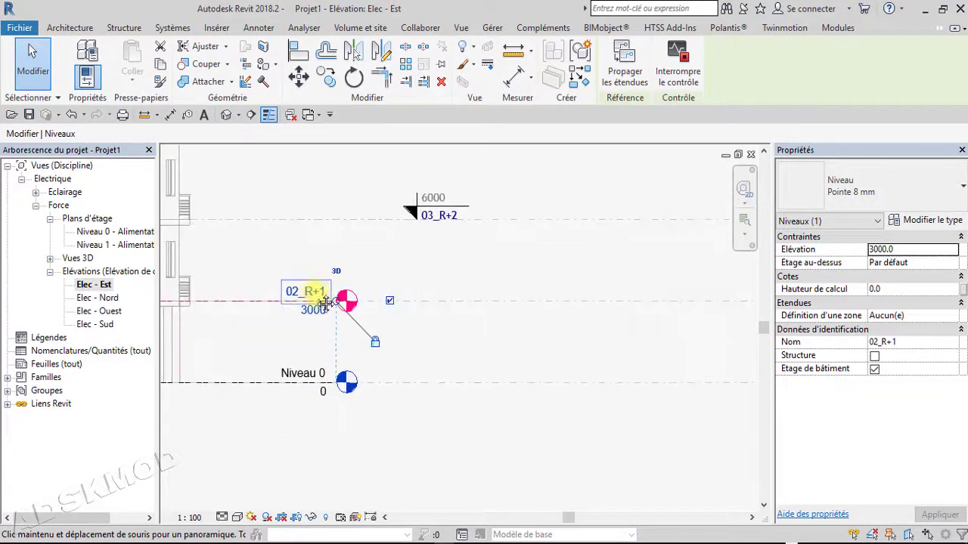
left_click(297, 378)
scroll(297, 378, "down", 2)
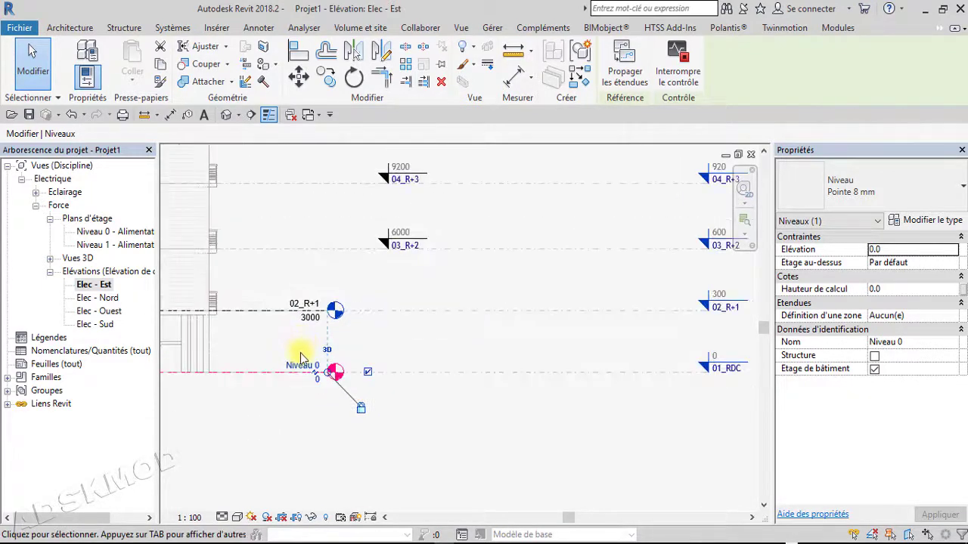
left_click(300, 366)
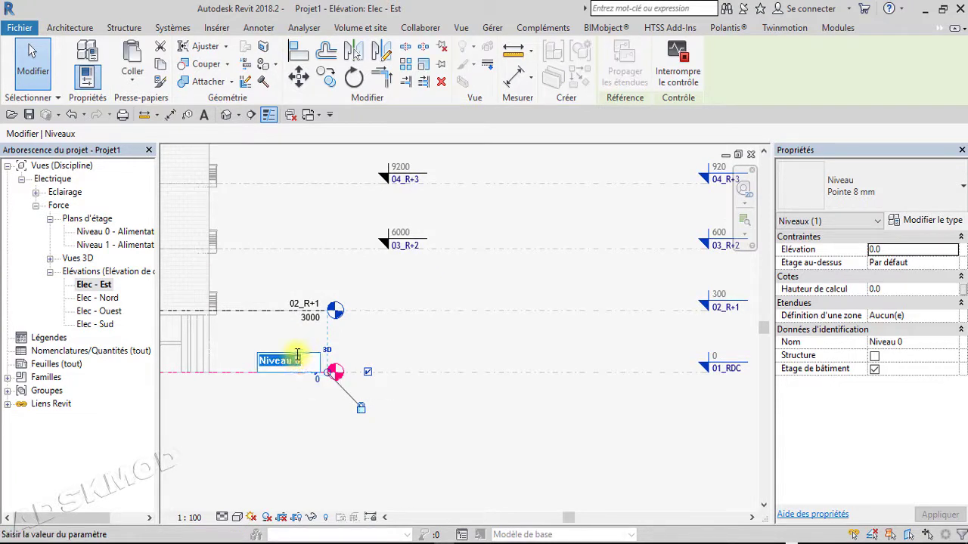
type("01_RDC")
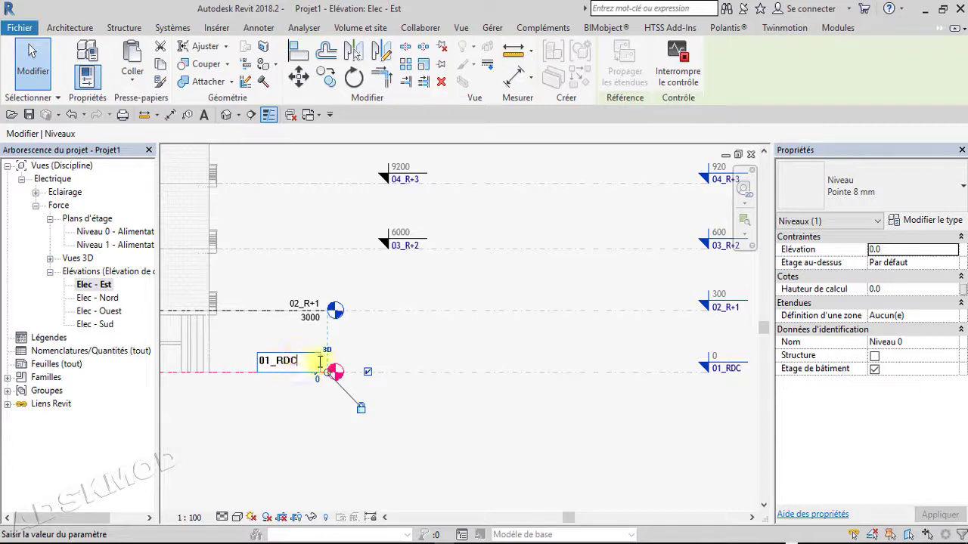
left_click_drag(310, 363, 259, 362)
key("ctrl+c")
right_click(270, 361)
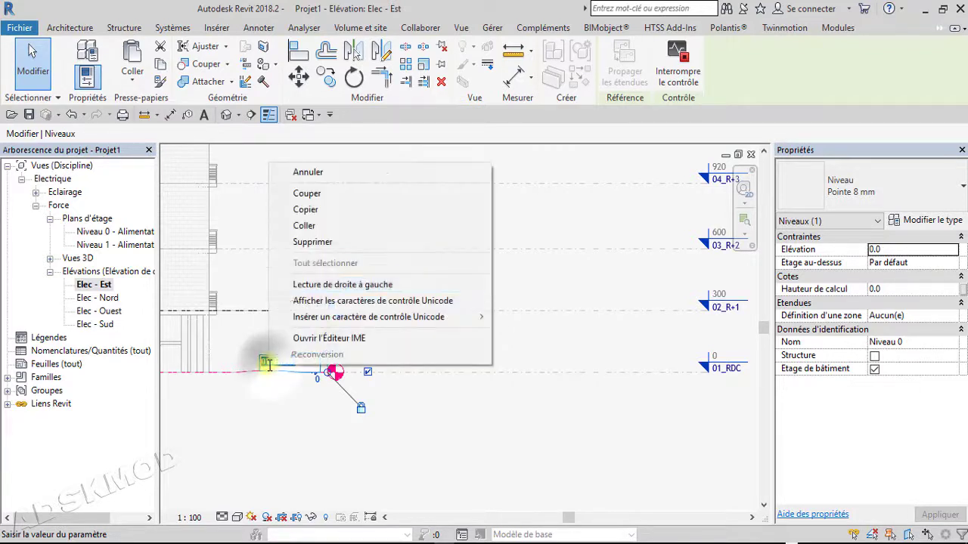
left_click(326, 210)
left_click(306, 437)
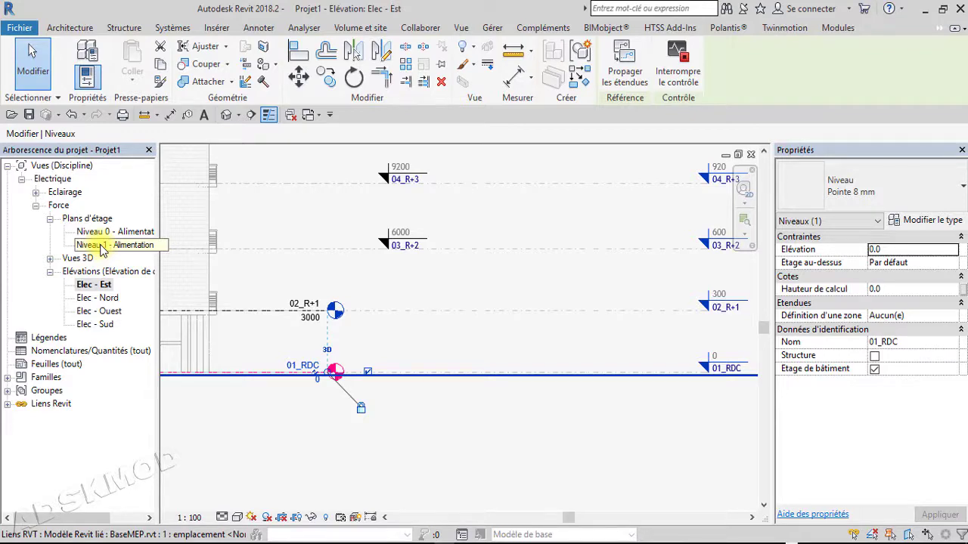
Rename the Force floor plan Niveau 1 - Alimentation so that its name starts with 02_R+1 instead of Niveau 1
left_click(100, 246)
right_click(101, 247)
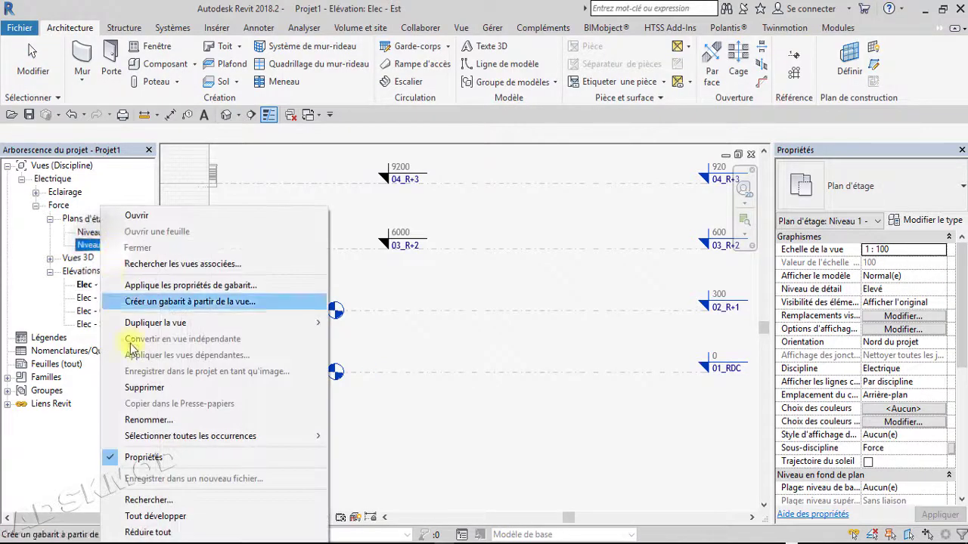
left_click(149, 419)
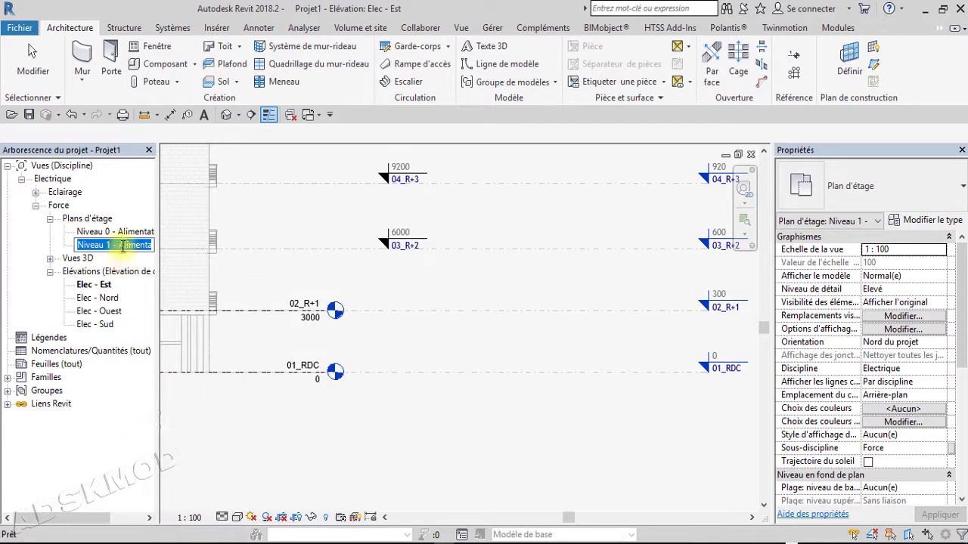
right_click(121, 246)
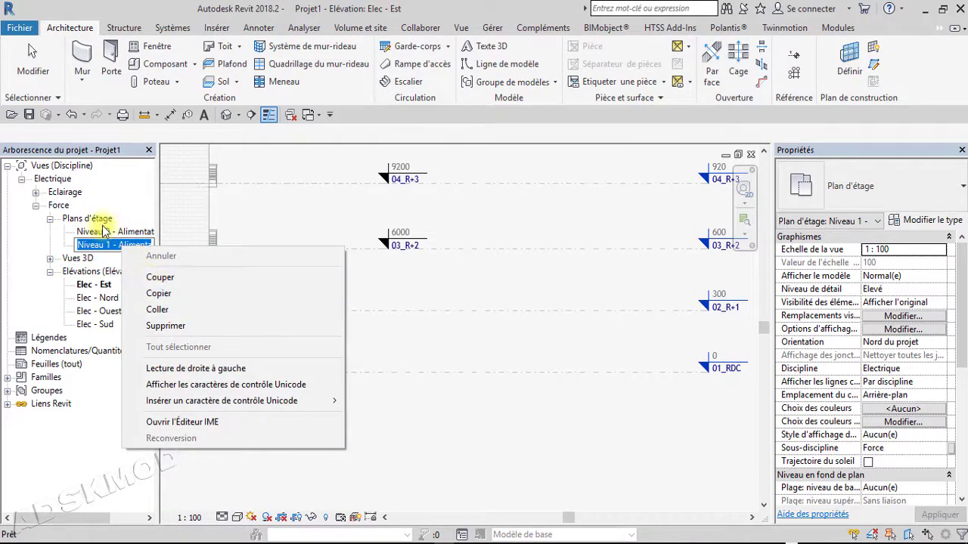
left_click(112, 243)
left_click_drag(111, 245, 79, 244)
right_click(80, 246)
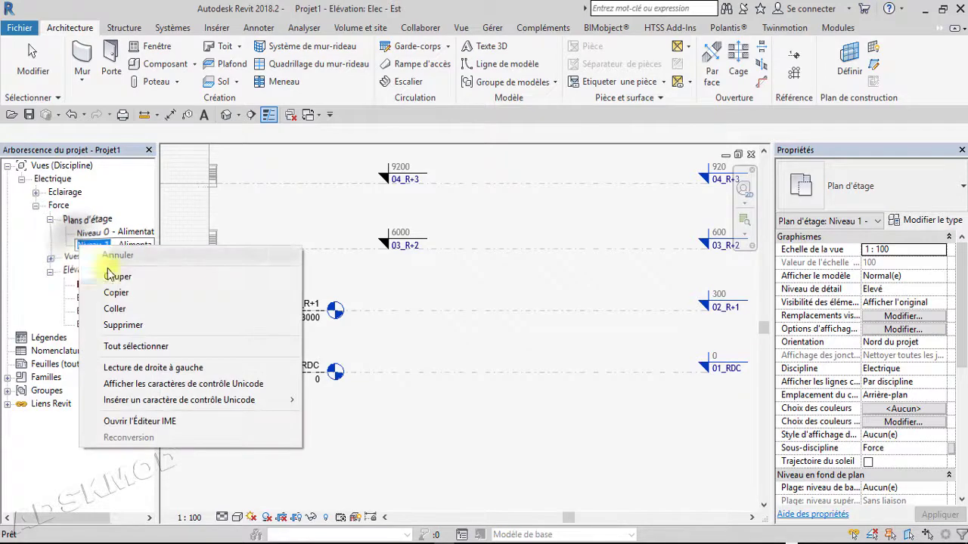
left_click(115, 308)
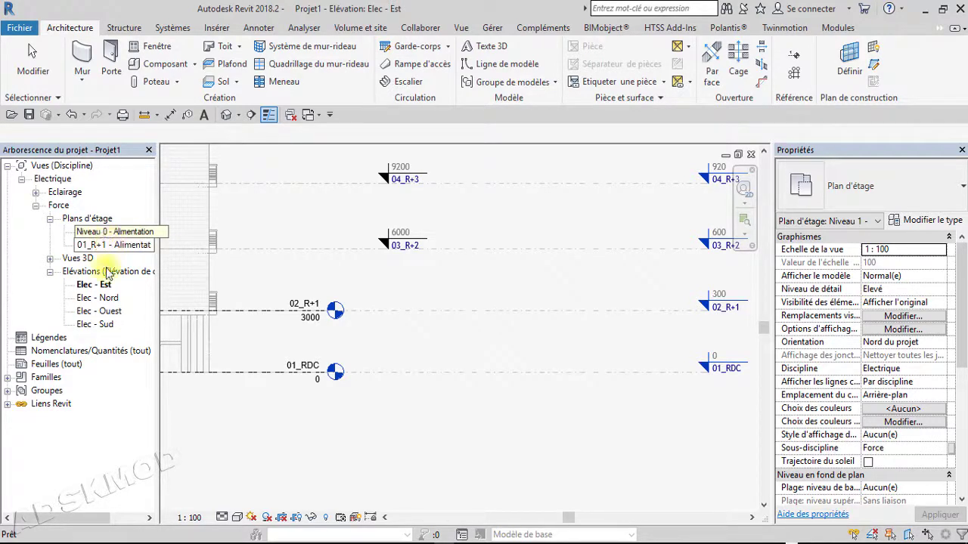
key("BackSpace")
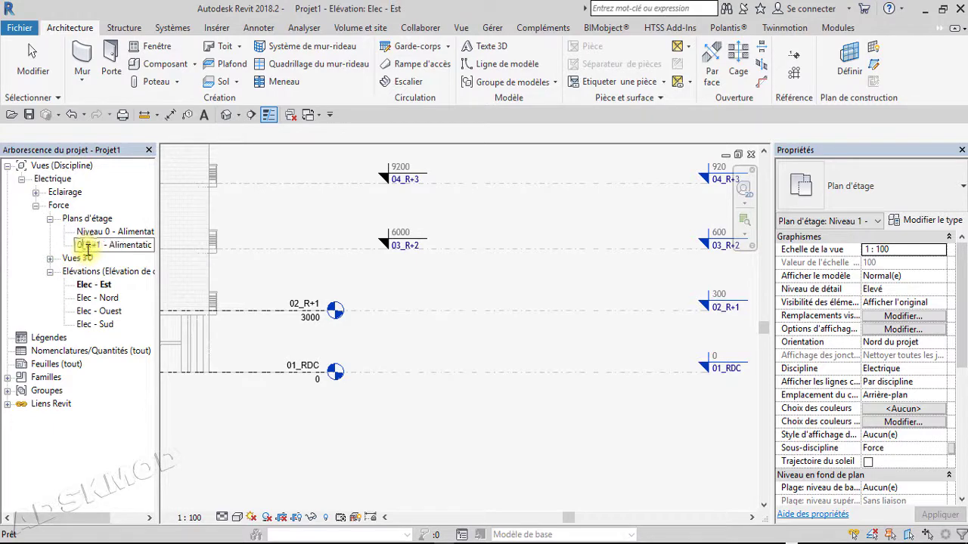
type("2_R+")
key("Return")
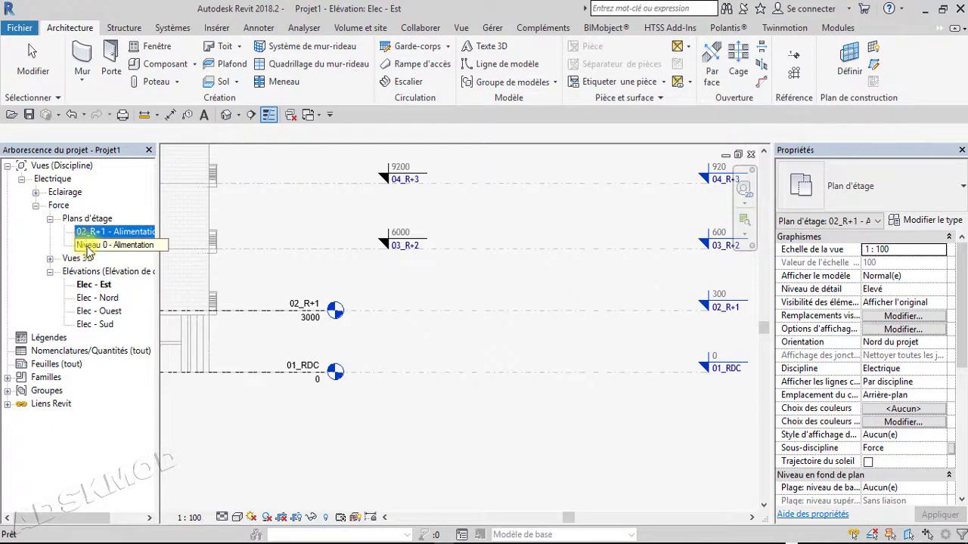
Rename the Force floor plan Niveau 0 - Alimentation so that its name starts with 01_RDC instead of Niveau 0
right_click(87, 245)
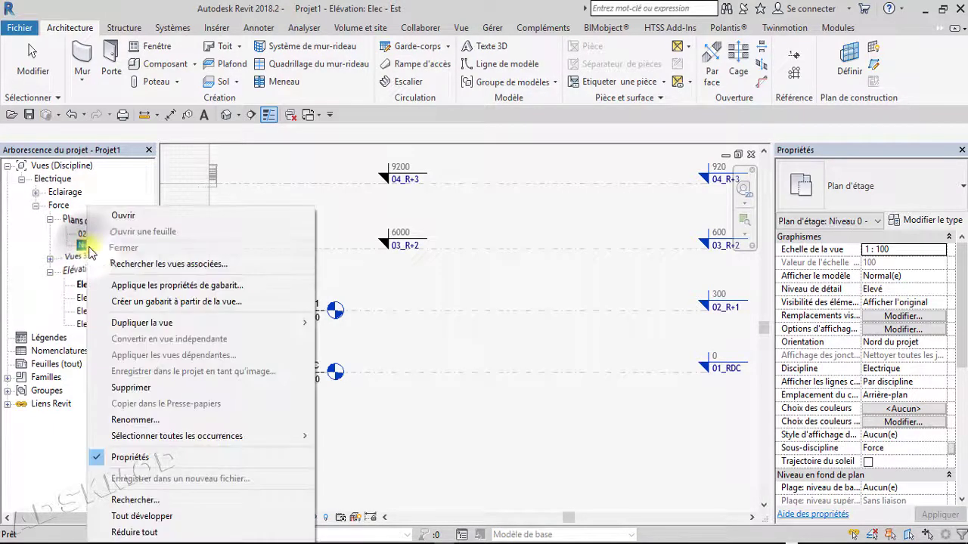
left_click(135, 420)
left_click_drag(111, 247, 79, 246)
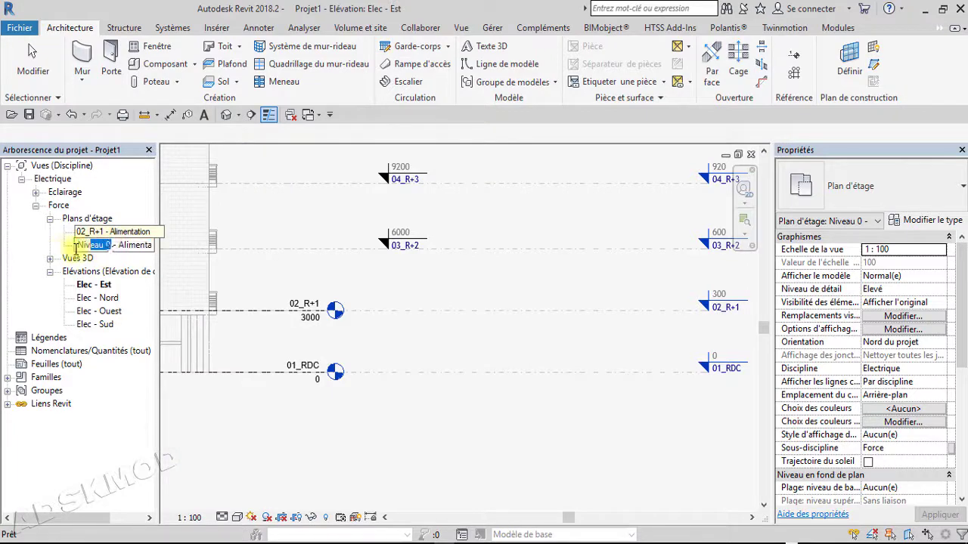
right_click(90, 254)
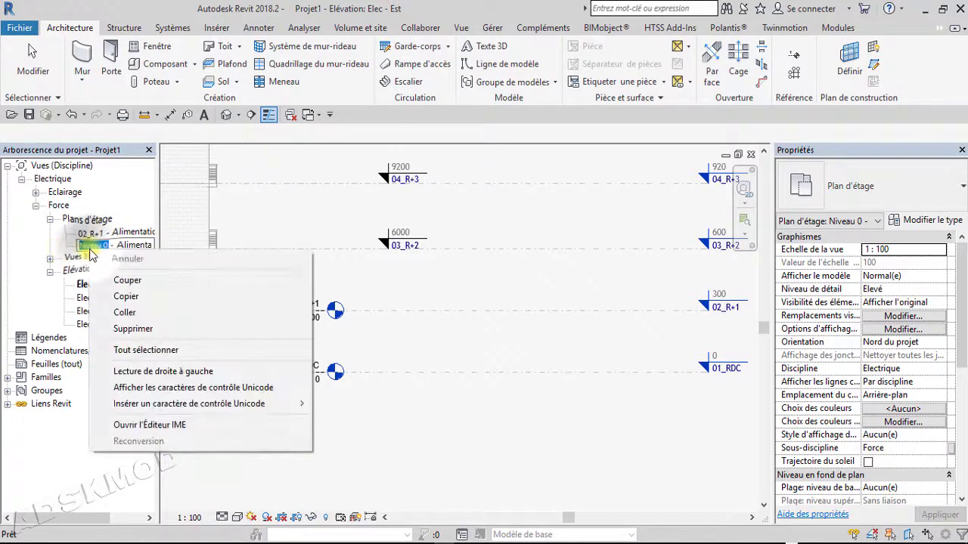
left_click(125, 312)
left_click(215, 426)
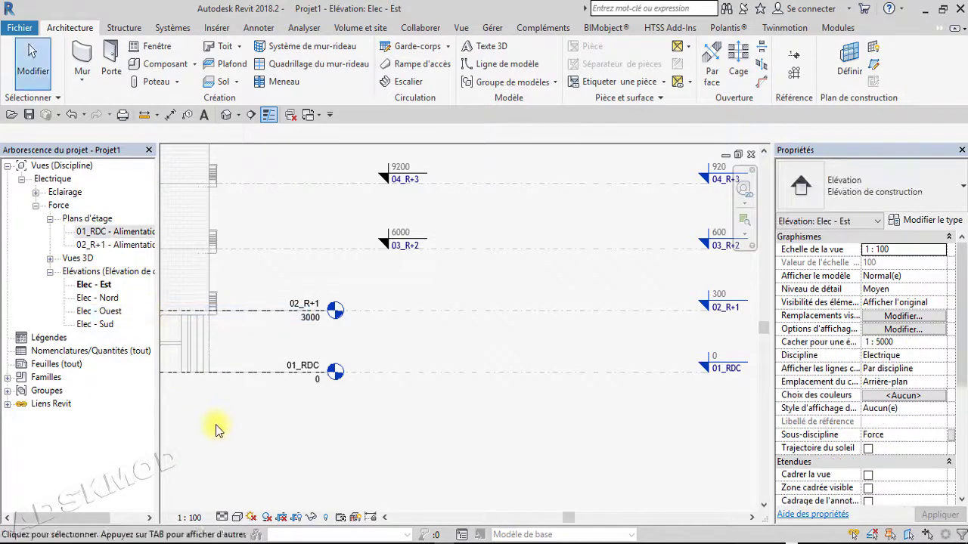
Rename the Eclairage floor plan Niveau 0 - Eclairage as 01_RDC - Eclairage
left_click(35, 192)
left_click(49, 205)
left_click(94, 219)
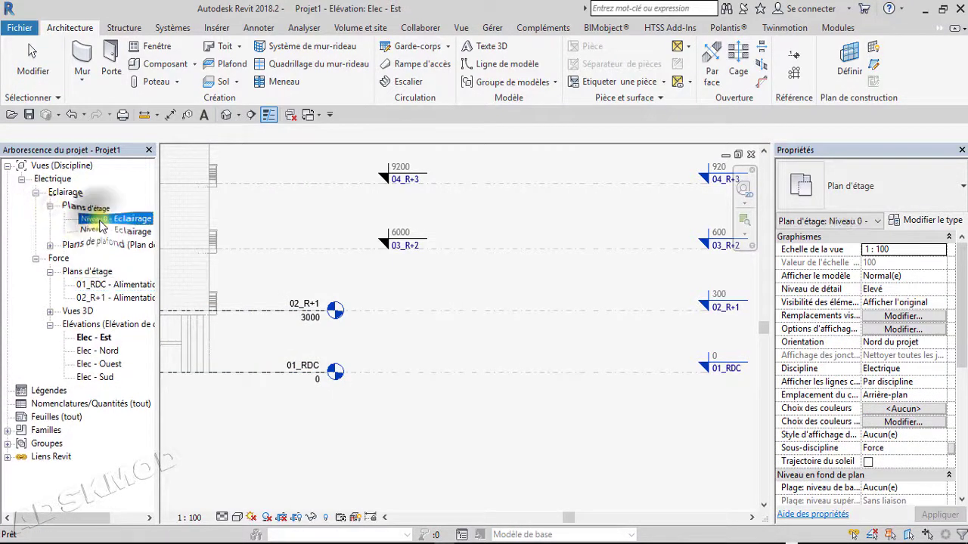
right_click(99, 216)
left_click(155, 420)
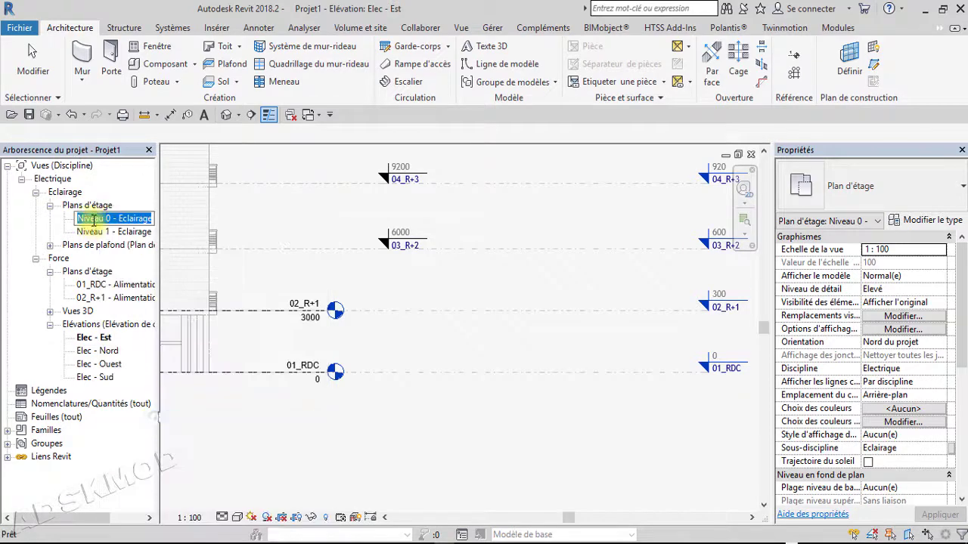
left_click_drag(110, 219, 79, 219)
right_click(82, 218)
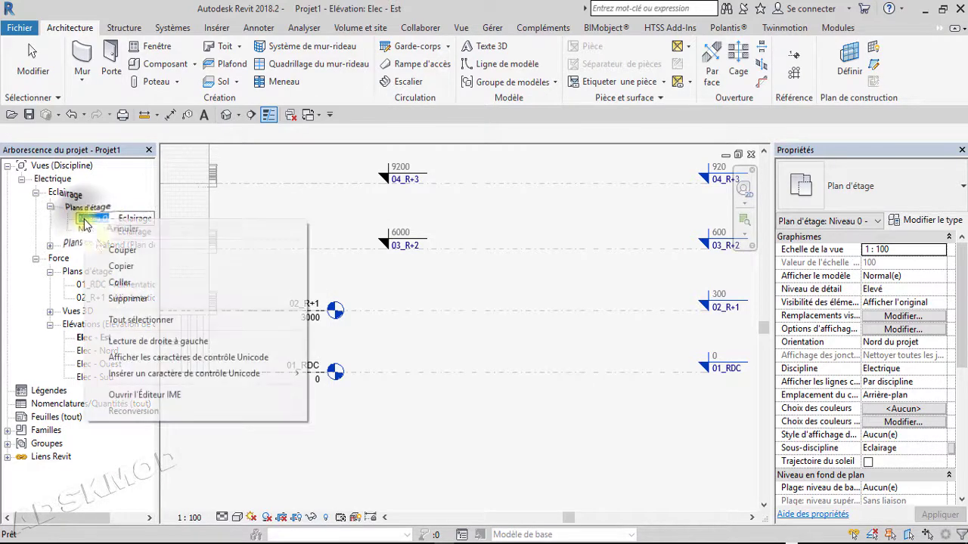
left_click(121, 274)
Rename the Eclairage floor plan Niveau 1 - Eclairage as 02_R+1 - Eclairage
left_click(103, 234)
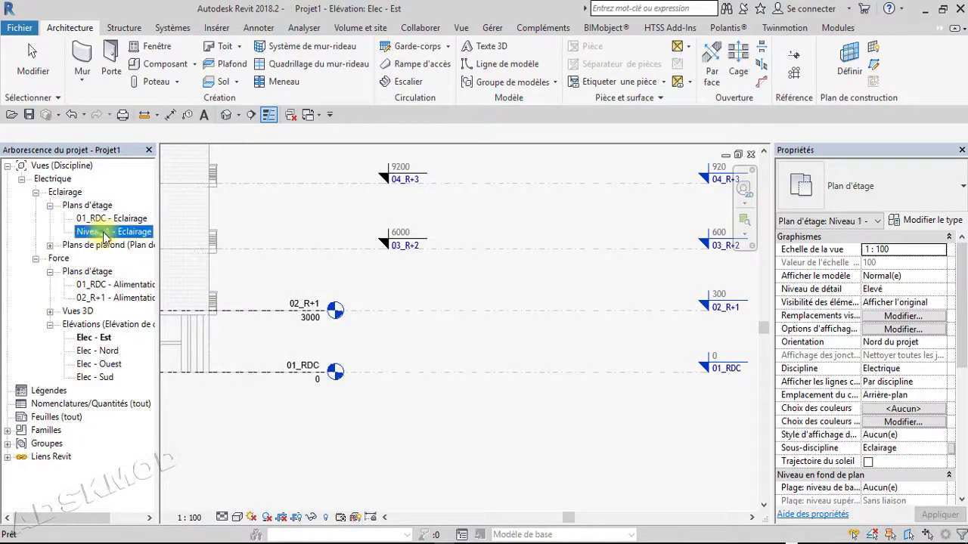
double_click(111, 232)
right_click(108, 231)
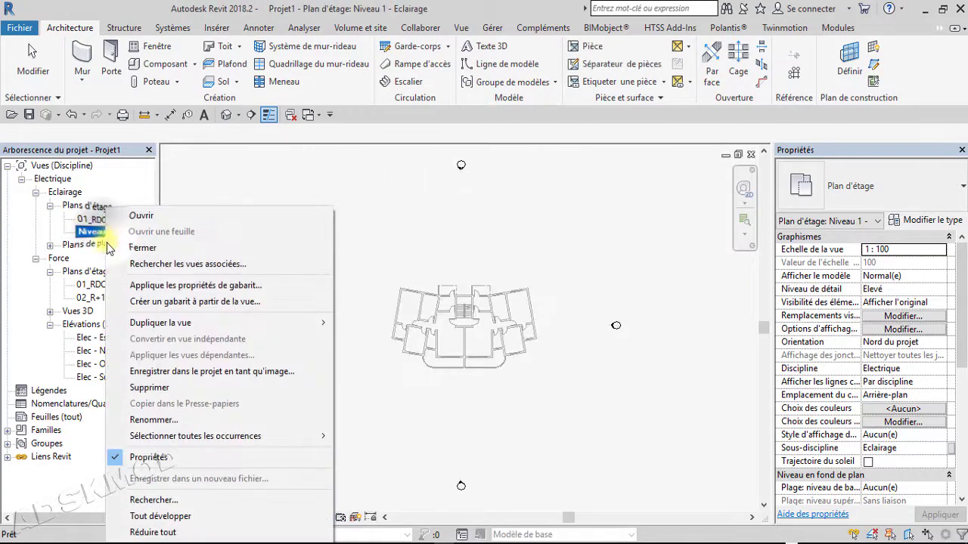
left_click(155, 422)
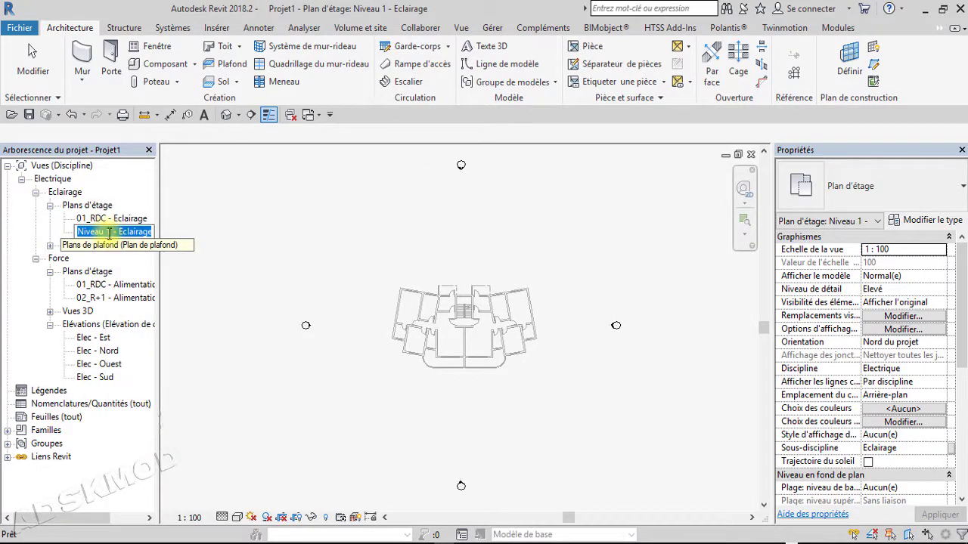
right_click(80, 234)
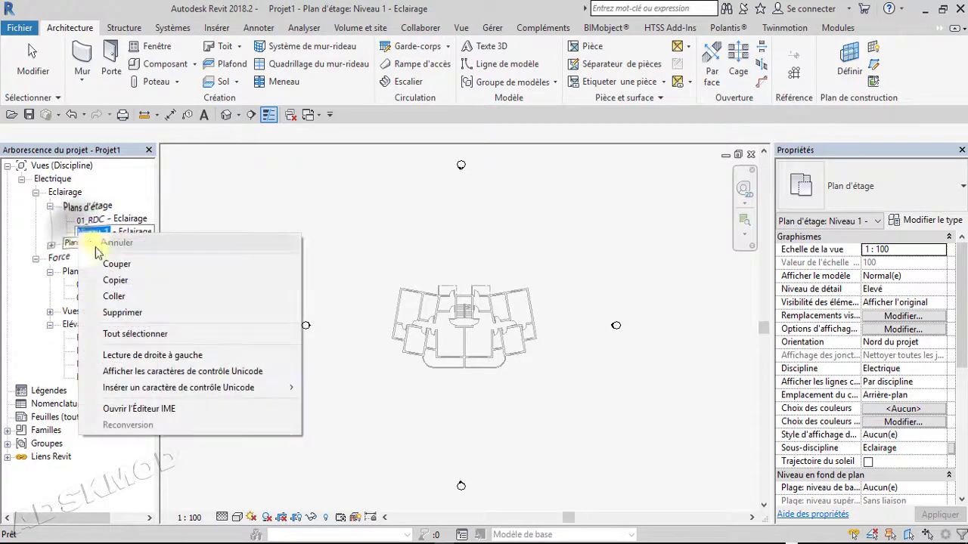
left_click(108, 295)
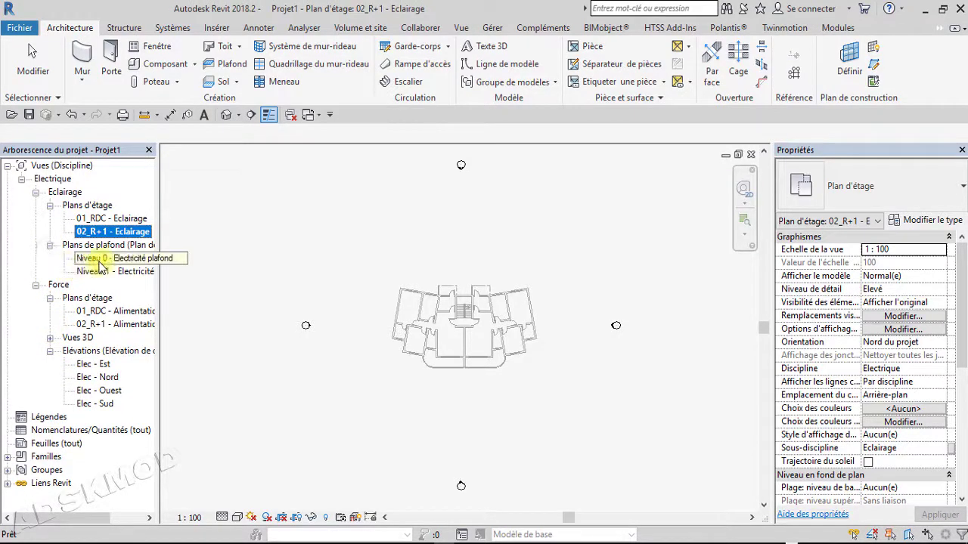
Rename the ceiling plan Niveau 0 - Electricité plafond so that its name starts with 01_RDC instead of Niveau 0
right_click(98, 258)
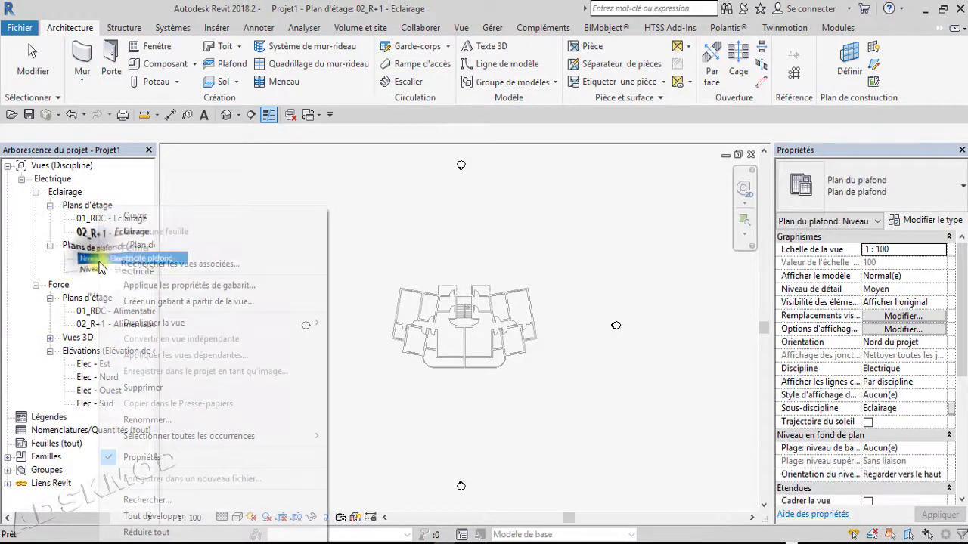
left_click(147, 420)
left_click_drag(110, 259, 61, 260)
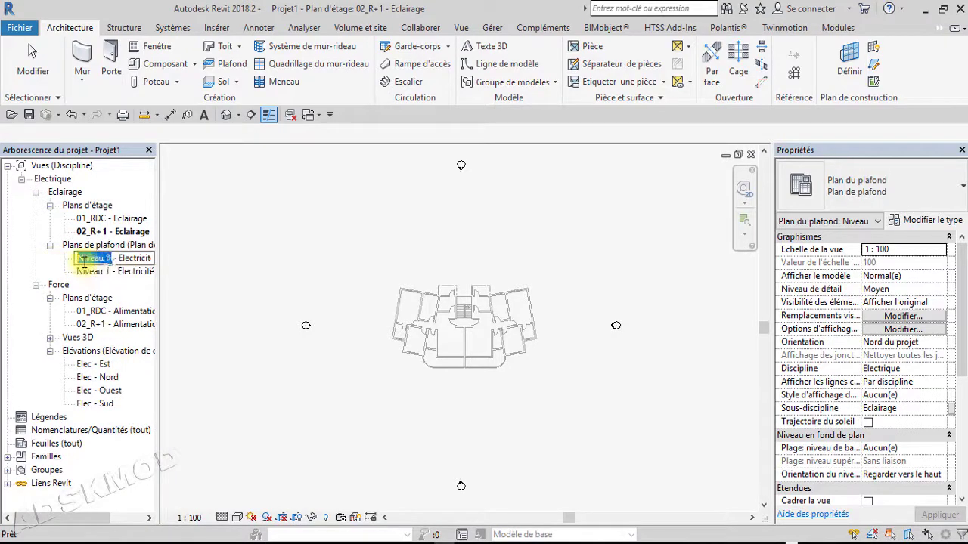
right_click(93, 261)
left_click(125, 326)
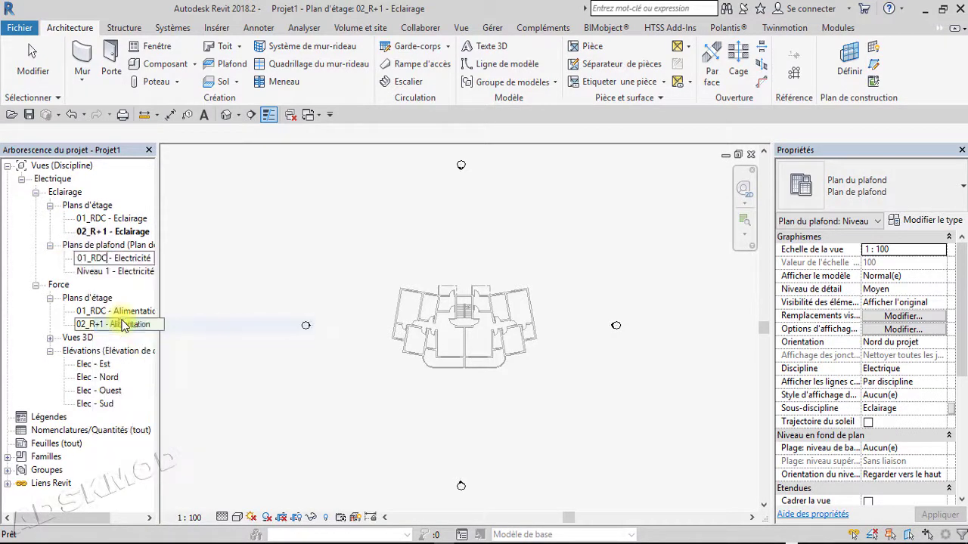
Rename the Niveau 1 - Electricité ceiling plan so that its name starts with 01_R+1 instead of Niveau 1
left_click(100, 272)
right_click(101, 272)
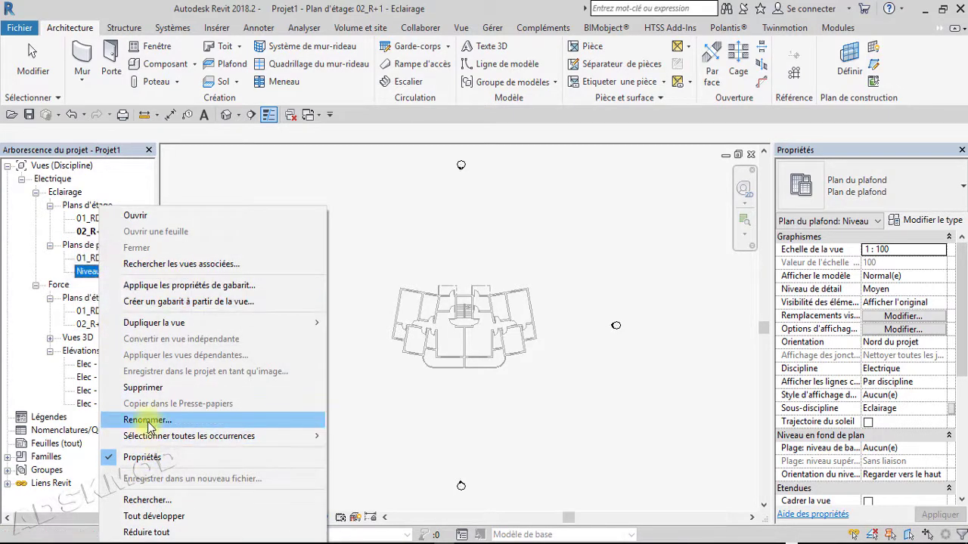
left_click(149, 420)
left_click_drag(109, 272, 77, 272)
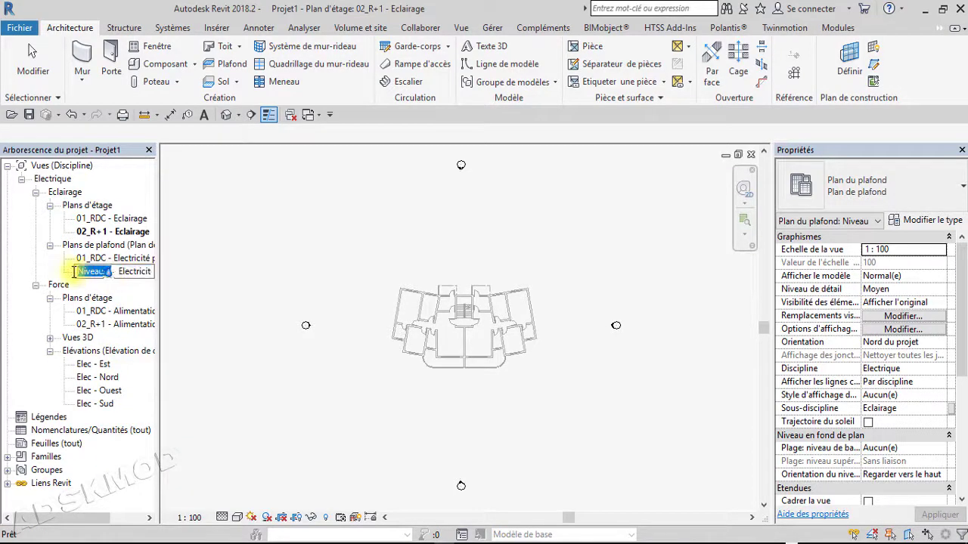
right_click(85, 273)
left_click(121, 335)
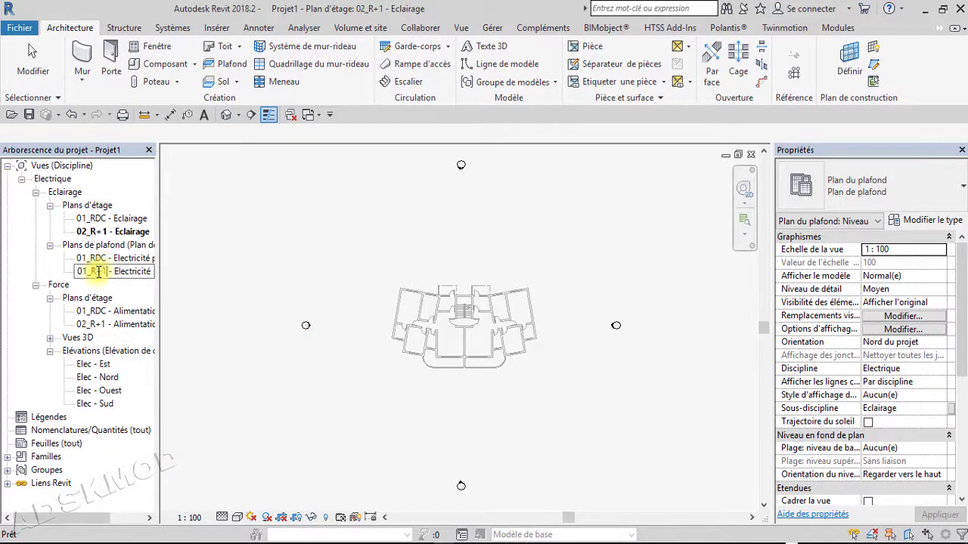
left_click(213, 320)
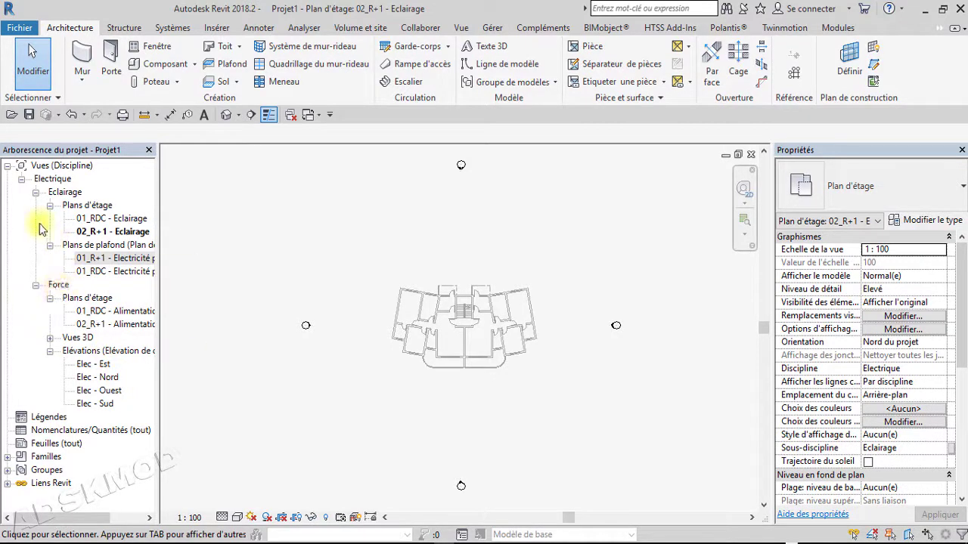
In the Elec - Est elevation, extend the 02_R+1 and 01_RDC level lines to align with the heads of the copied levels above
left_click(35, 192)
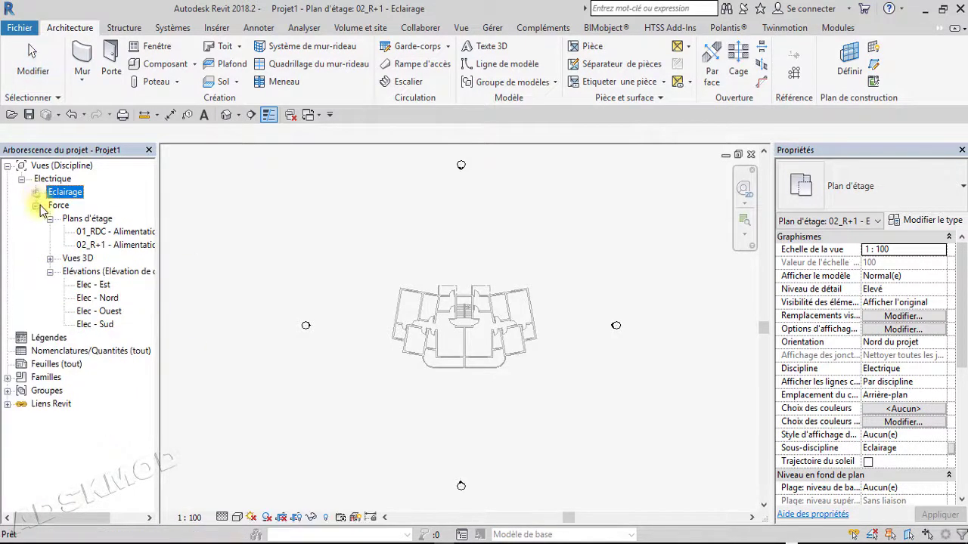
key("ctrl+Tab")
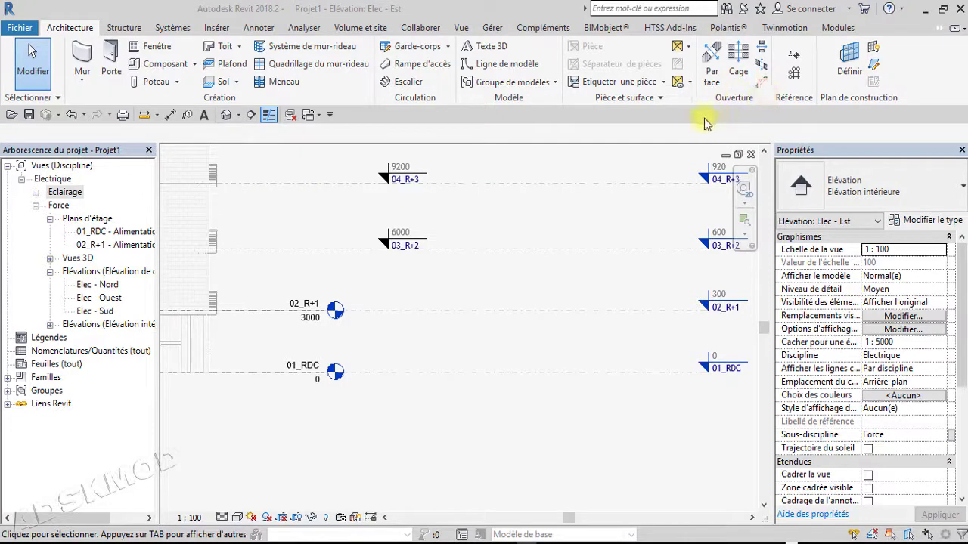
scroll(477, 351, "down", 4)
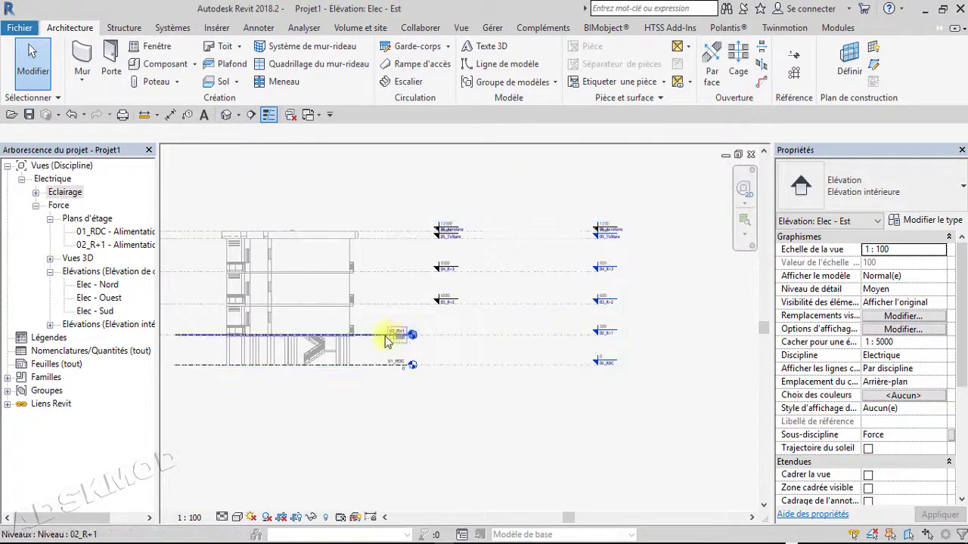
left_click(383, 342)
scroll(404, 339, "up", 2)
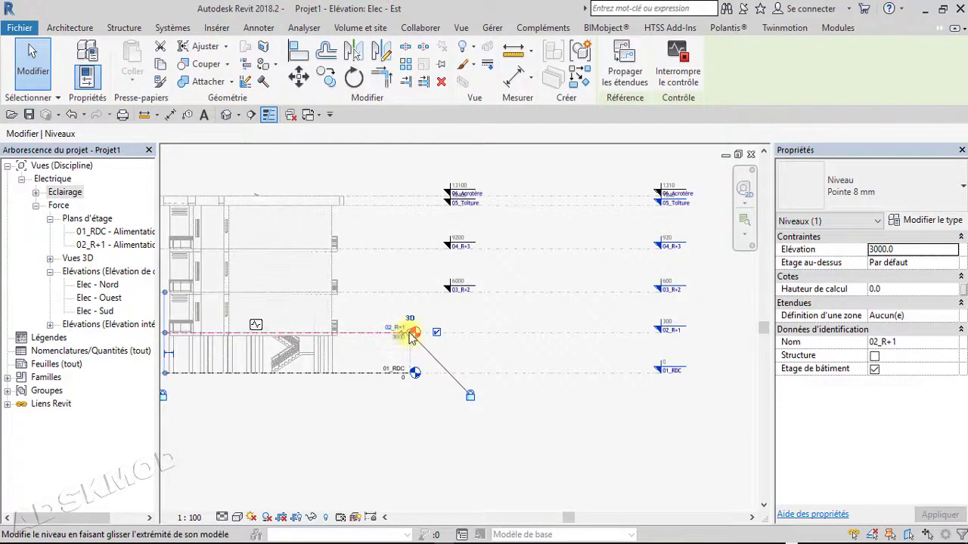
left_click_drag(402, 335, 437, 313)
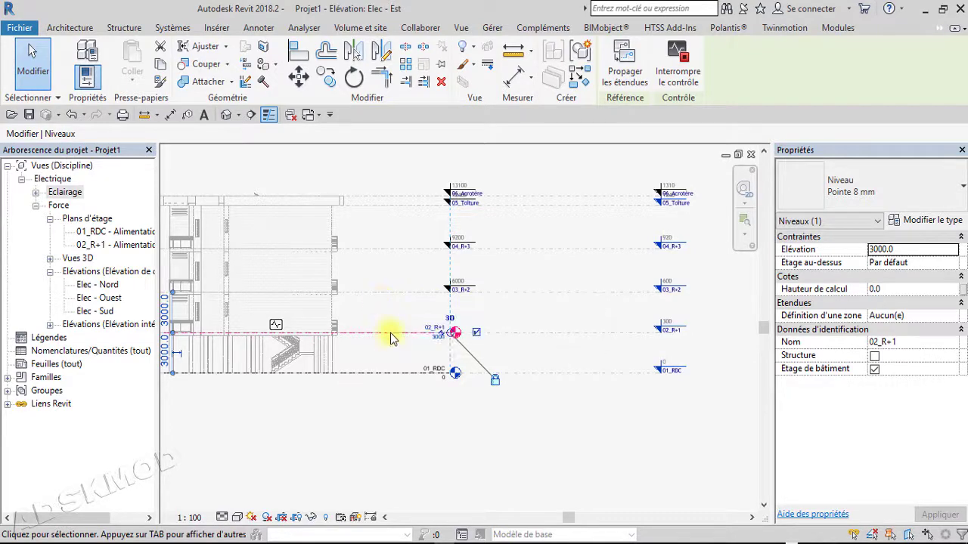
scroll(431, 328, "up", 3)
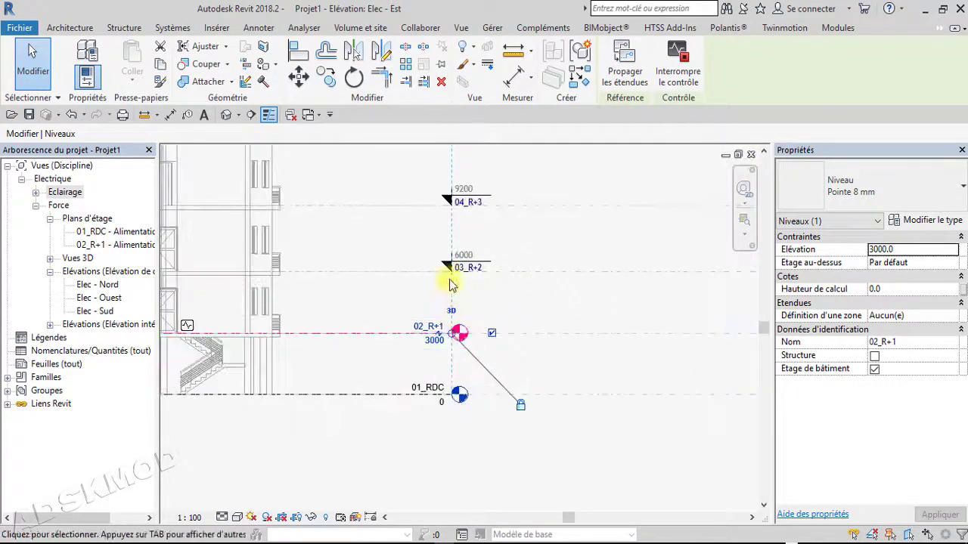
middle_click_drag(465, 291, 464, 337)
left_click(418, 333)
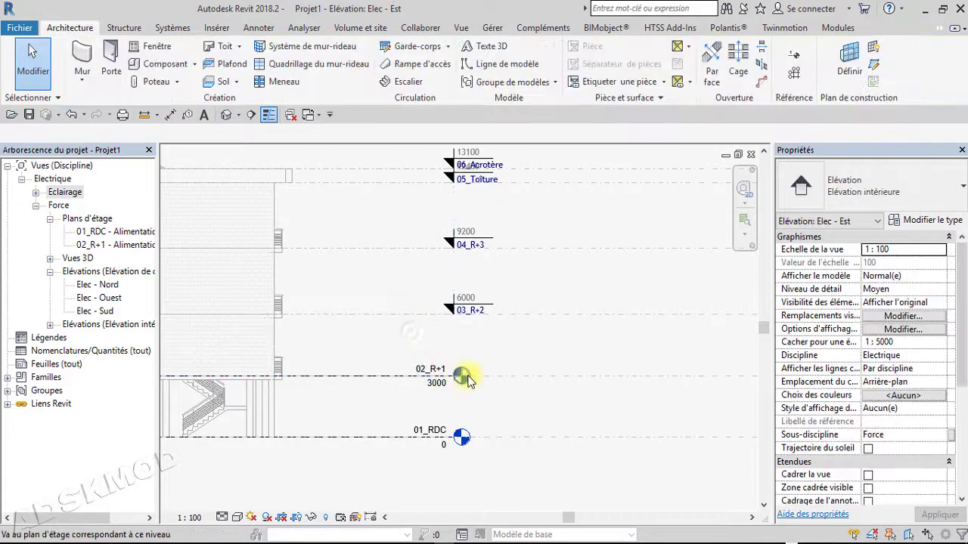
Examine the type properties of level 03_R+2, including its line colour, line pattern and symbol, without changing them
left_click(461, 311)
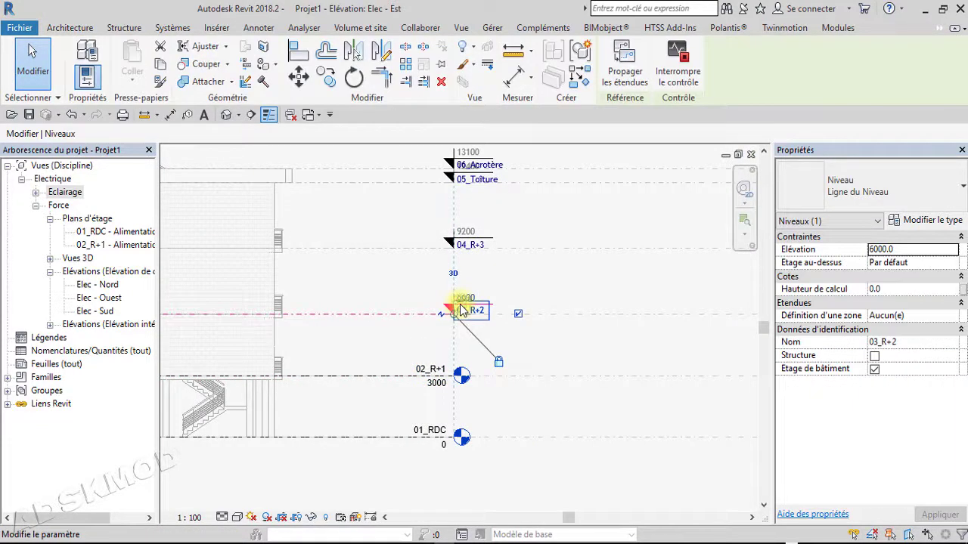
left_click(411, 339)
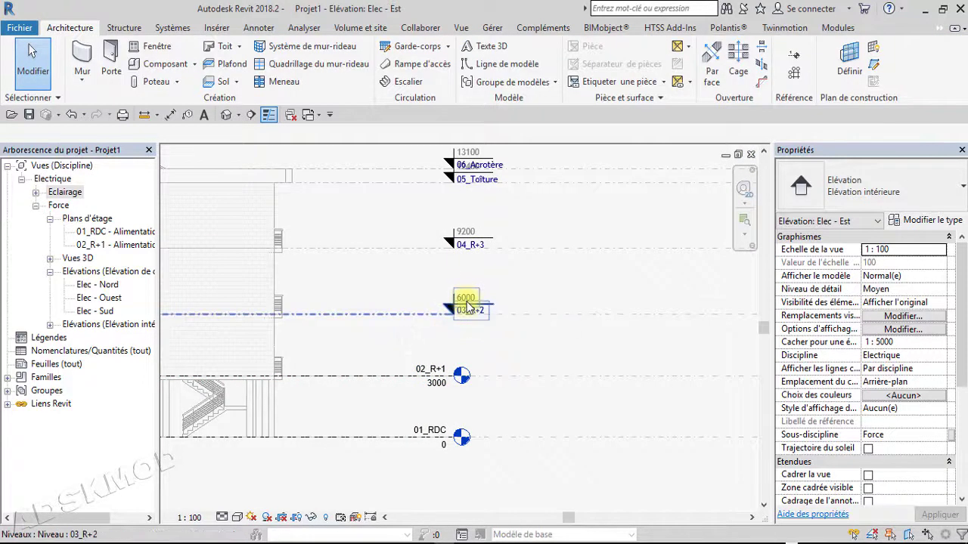
left_click(466, 306)
left_click(897, 221)
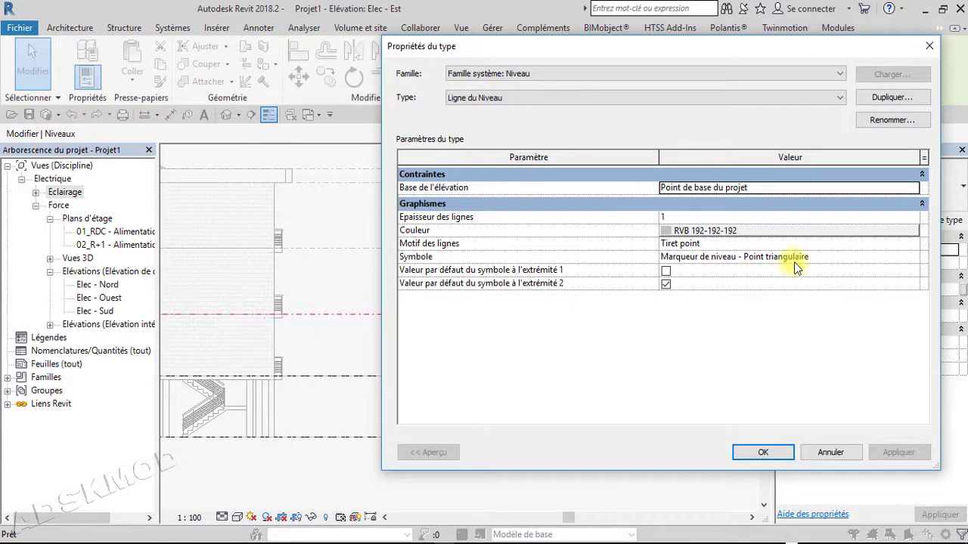
left_click(929, 47)
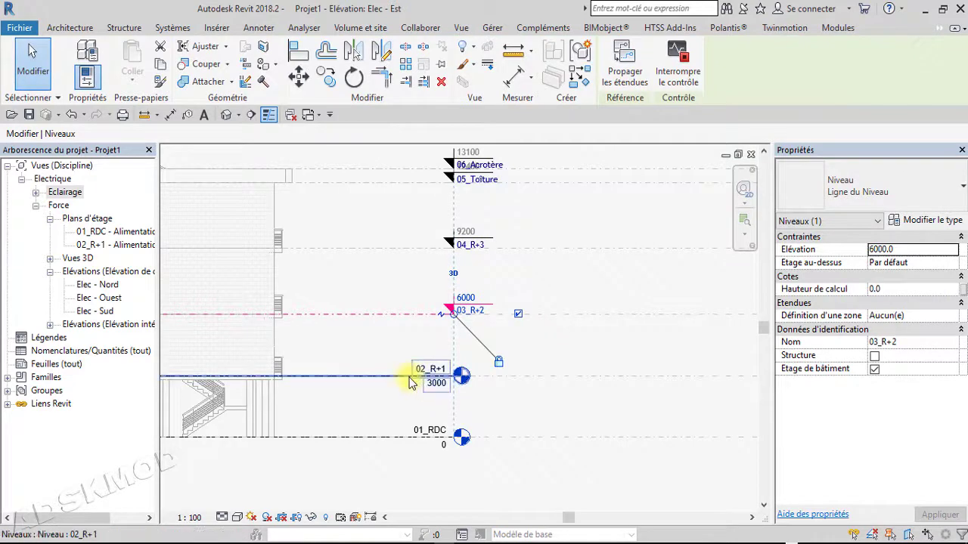
Set the symbol of the 02_R+1 level's type, Pointe 8 mm, to Marqueur de niveau - Point triangulaire
left_click(412, 374)
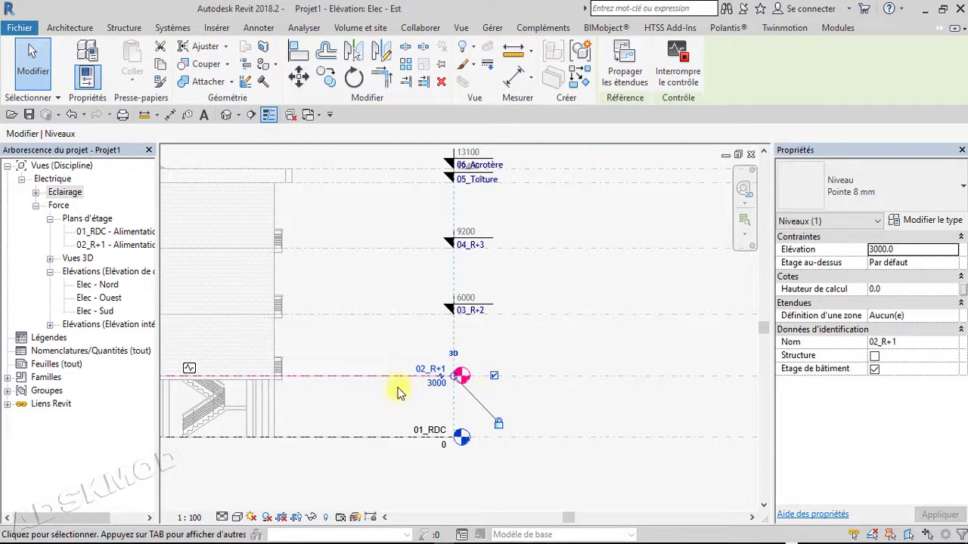
left_click(927, 223)
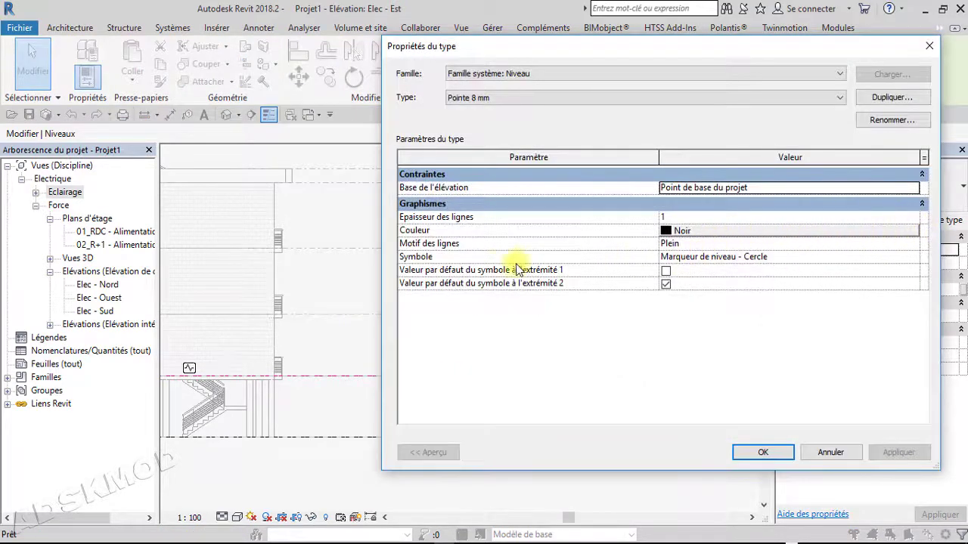
left_click(831, 257)
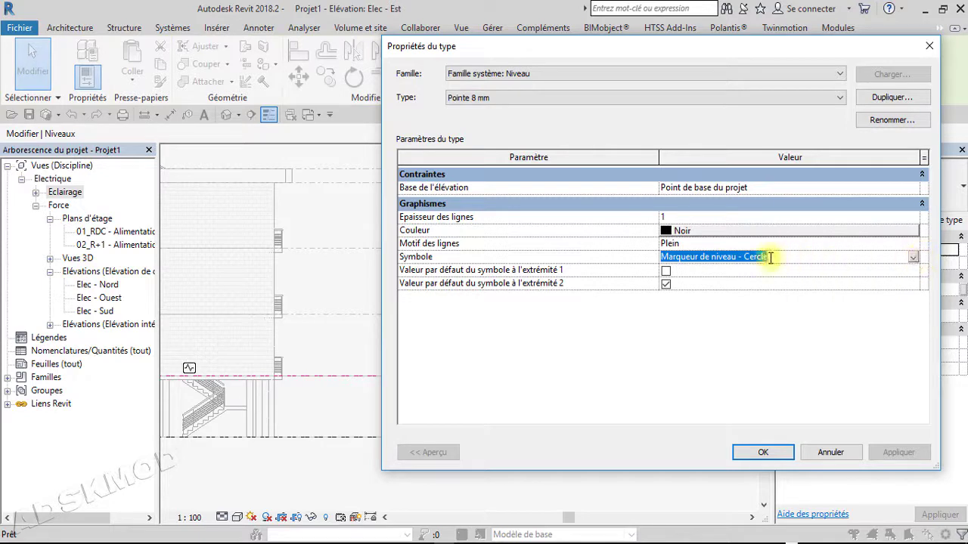
left_click(912, 258)
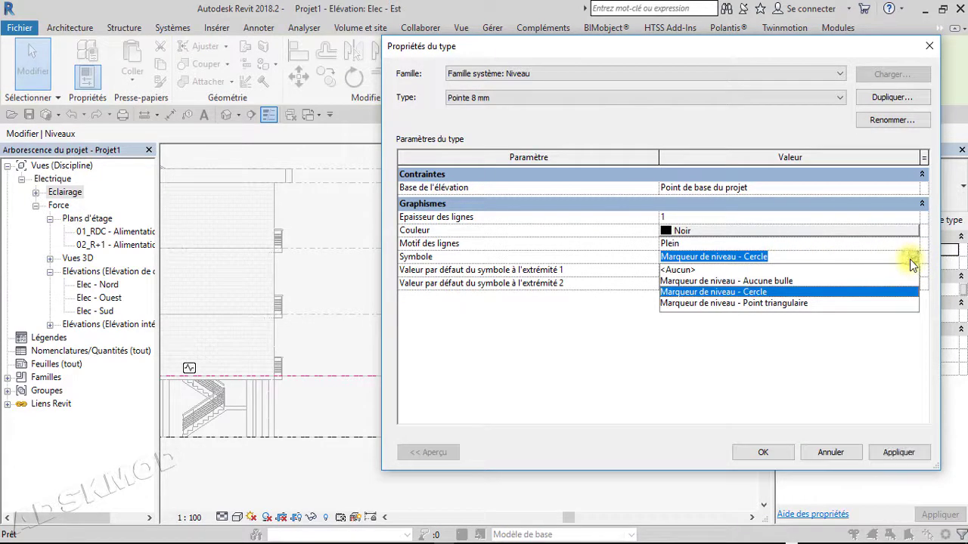
left_click(789, 303)
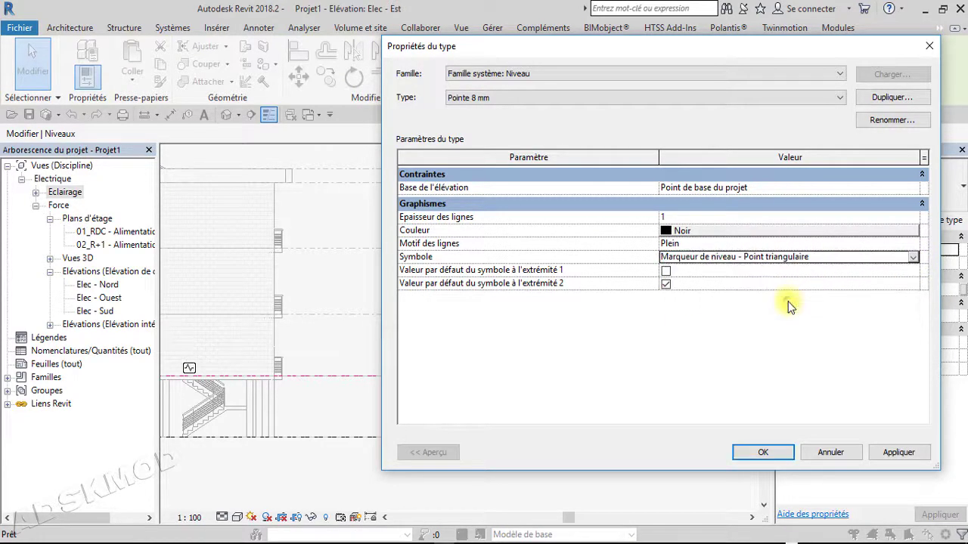
left_click(766, 452)
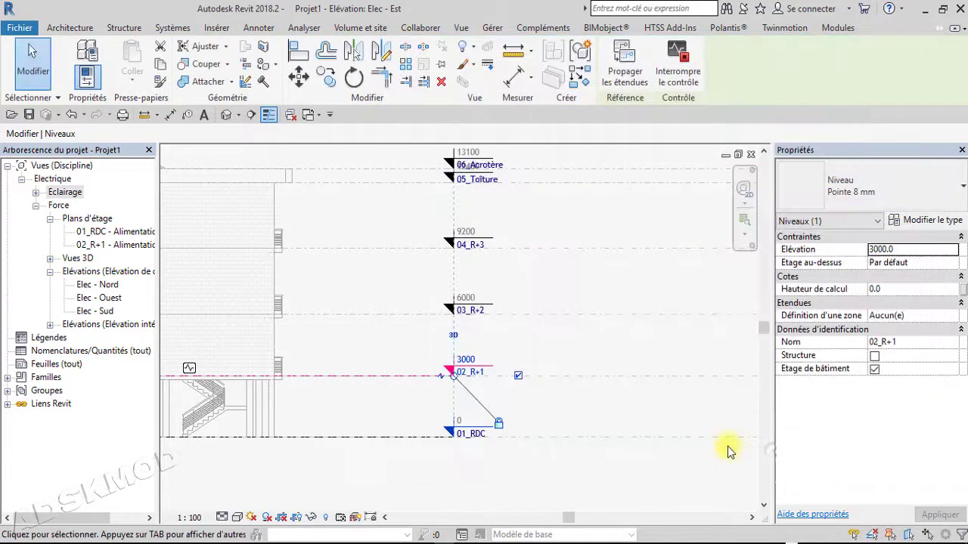
left_click(399, 406)
scroll(465, 431, "down", 2)
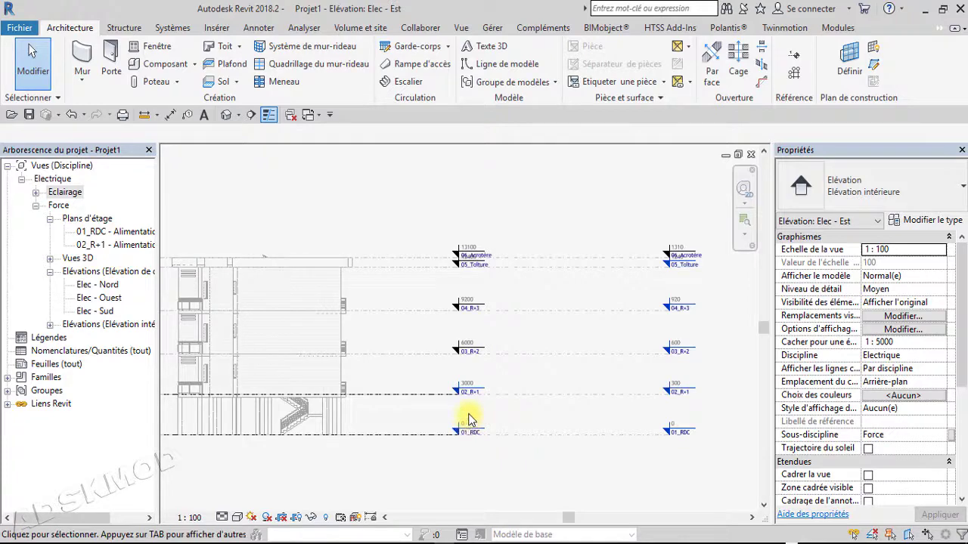
middle_click_drag(469, 418, 543, 402)
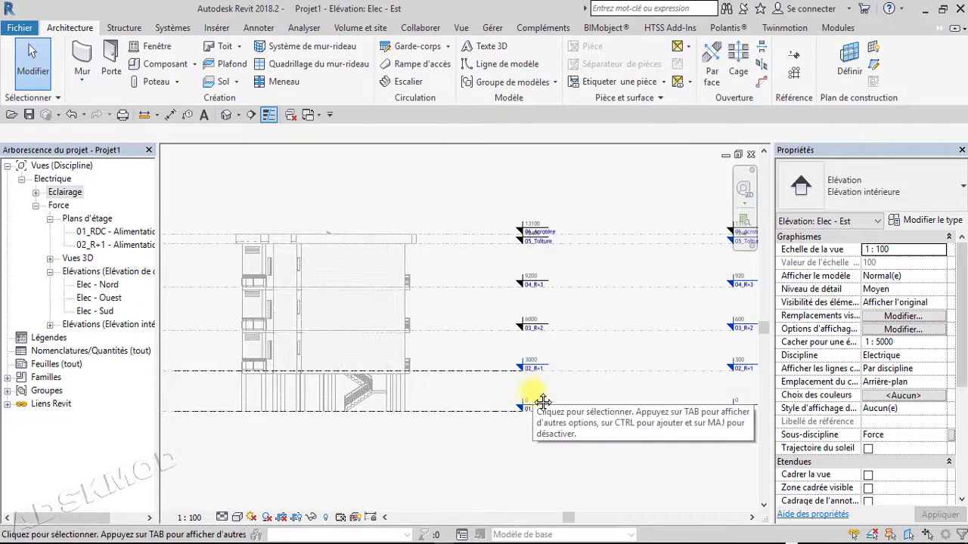
middle_click_drag(612, 345, 544, 352)
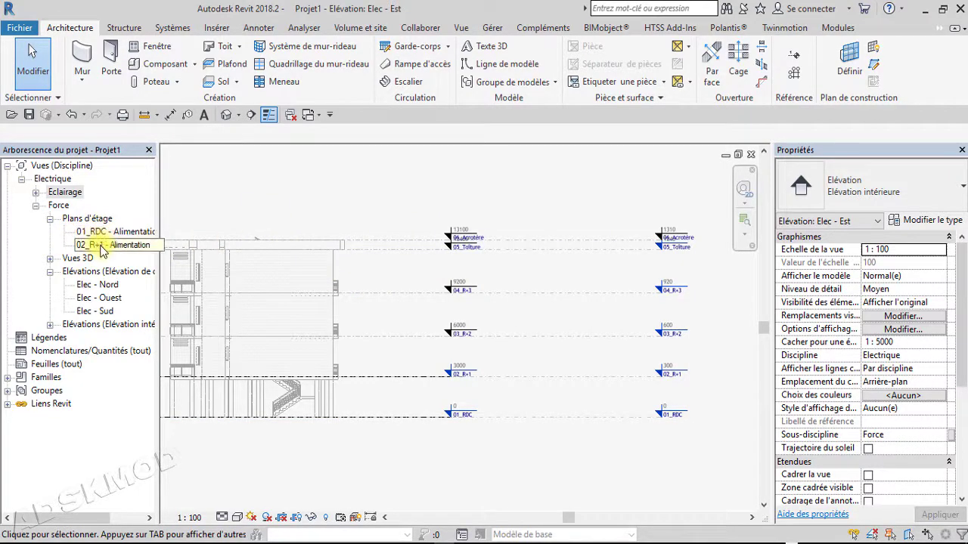
left_click(35, 193)
double_click(38, 194)
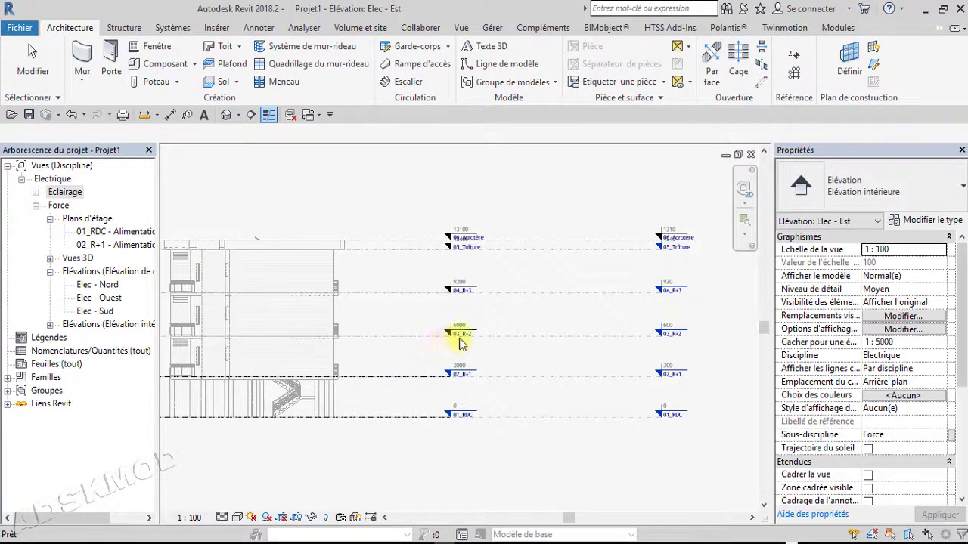
mouse_move(546, 347)
middle_mouse_down()
mouse_move(643, 337)
mouse_move(528, 347)
middle_mouse_up()
scroll(484, 349, "down", 1)
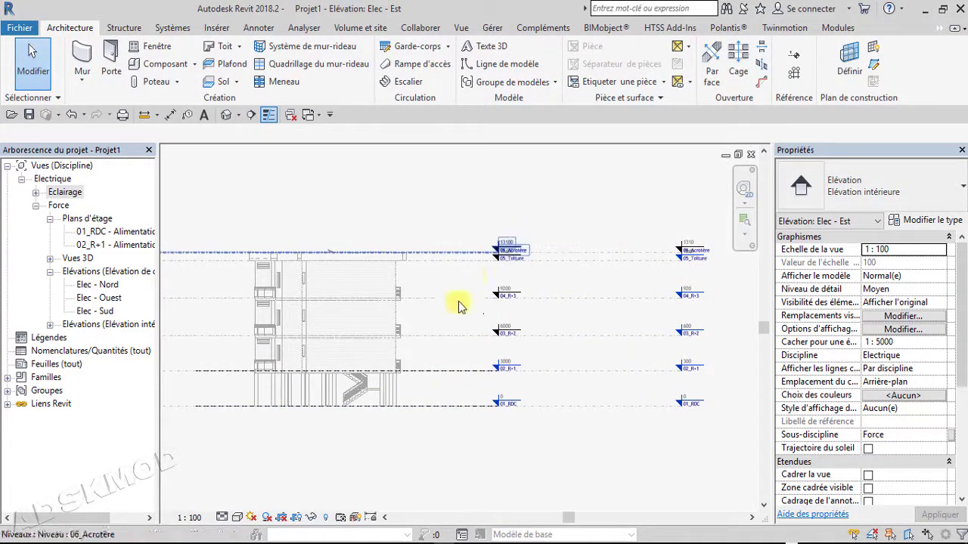
Close the Elec - Est elevation, then open the 01_RDC - Alimentation floor plan as the only open view
left_click(752, 157)
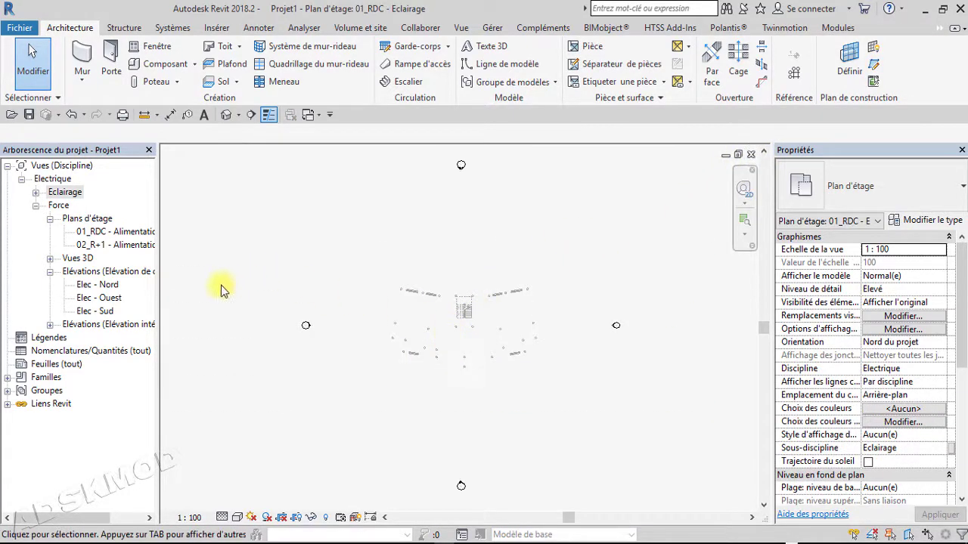
double_click(123, 234)
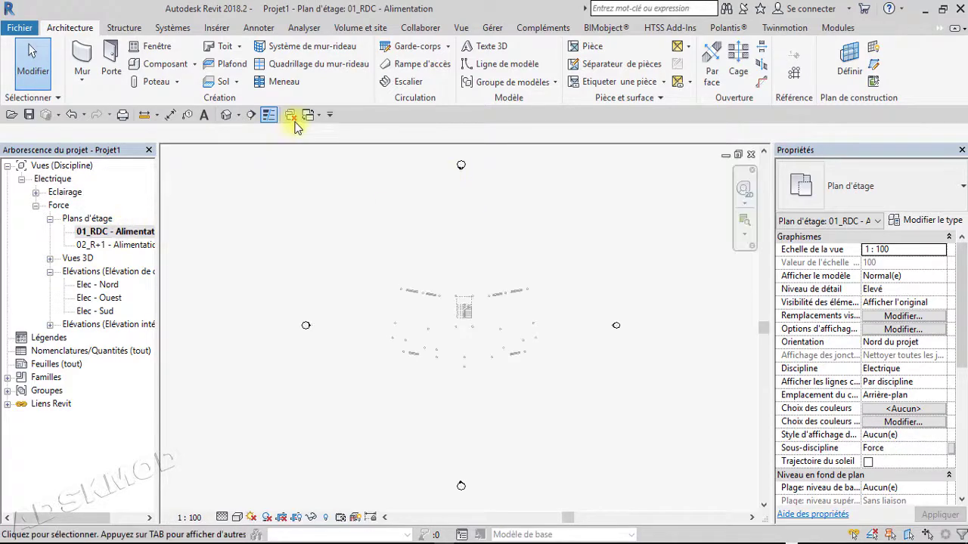
left_click(291, 115)
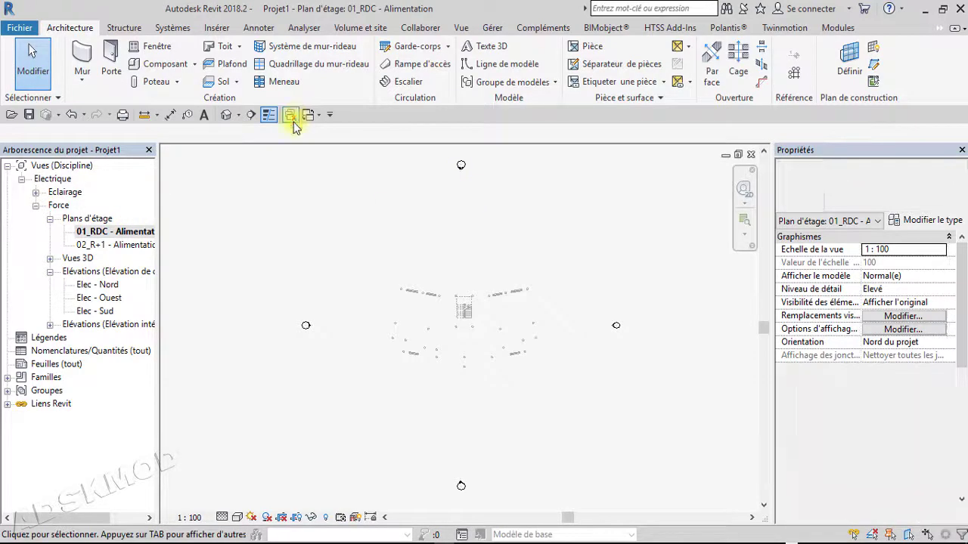
Open the 02_R+1 - Alimentation floor plan and close the hidden view behind it
left_click(124, 236)
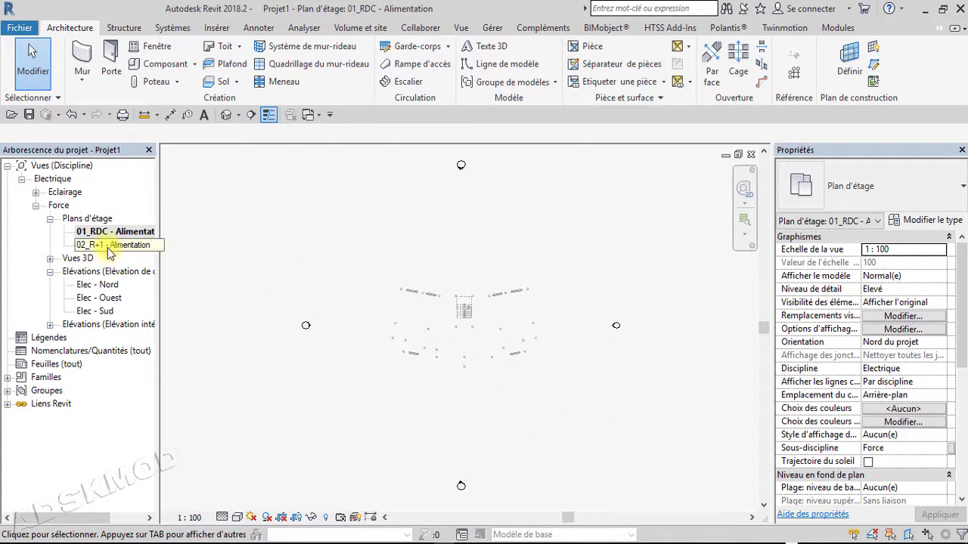
double_click(110, 246)
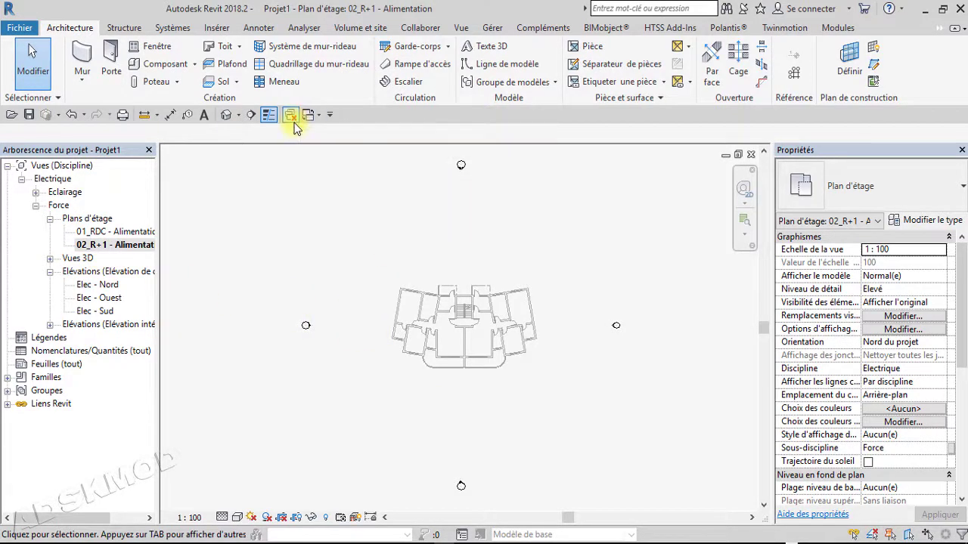
scroll(474, 344, "up", 3)
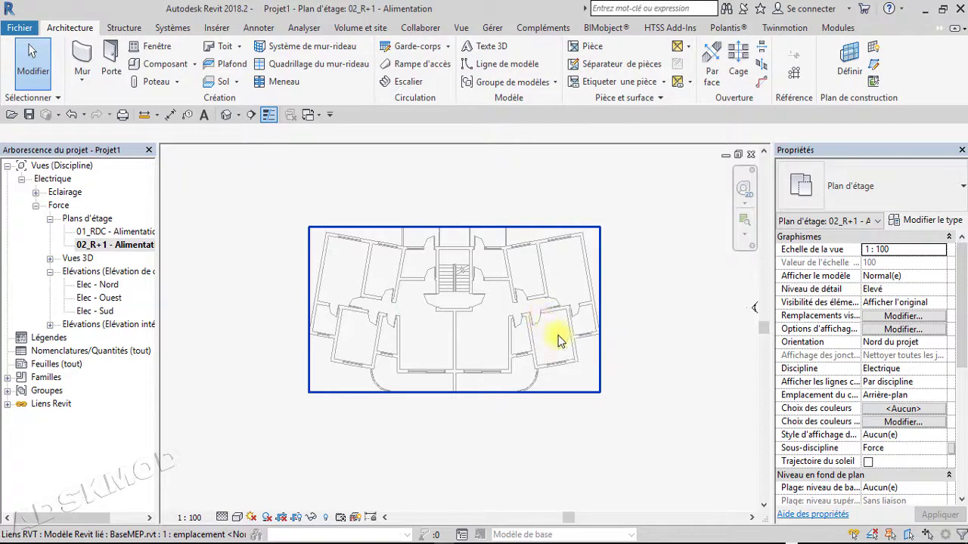
Check the Limite de pièce setting in the type properties of the linked model BaseMEP.rvt
left_click(475, 306)
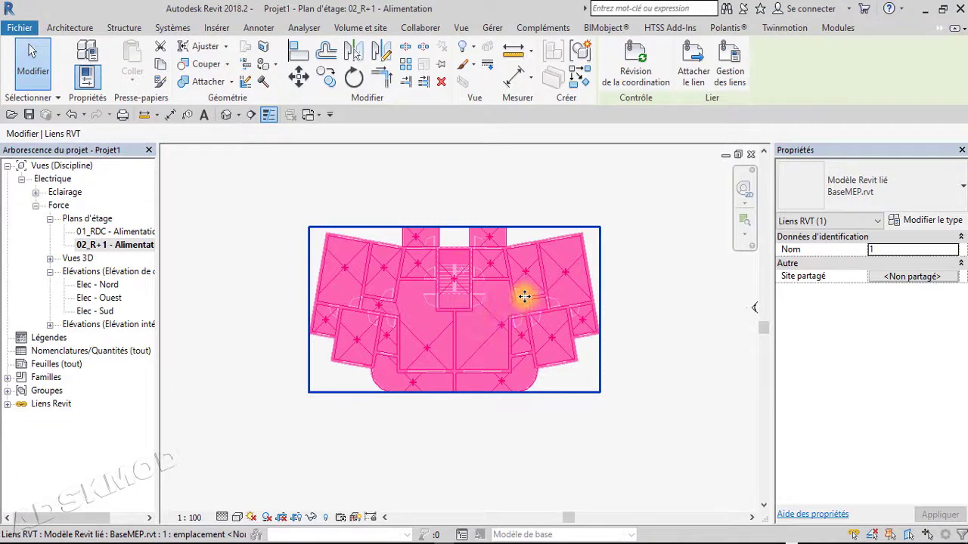
left_click(915, 220)
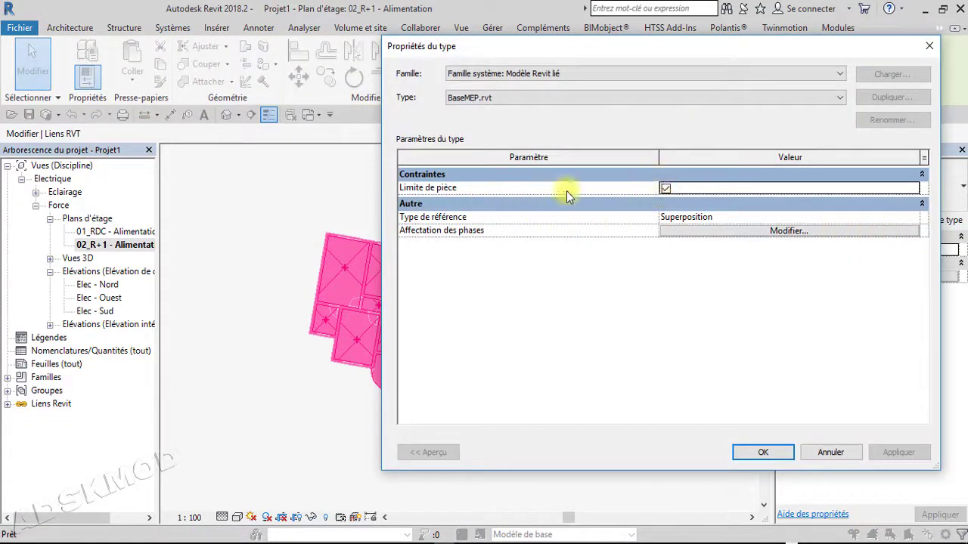
left_click(666, 189)
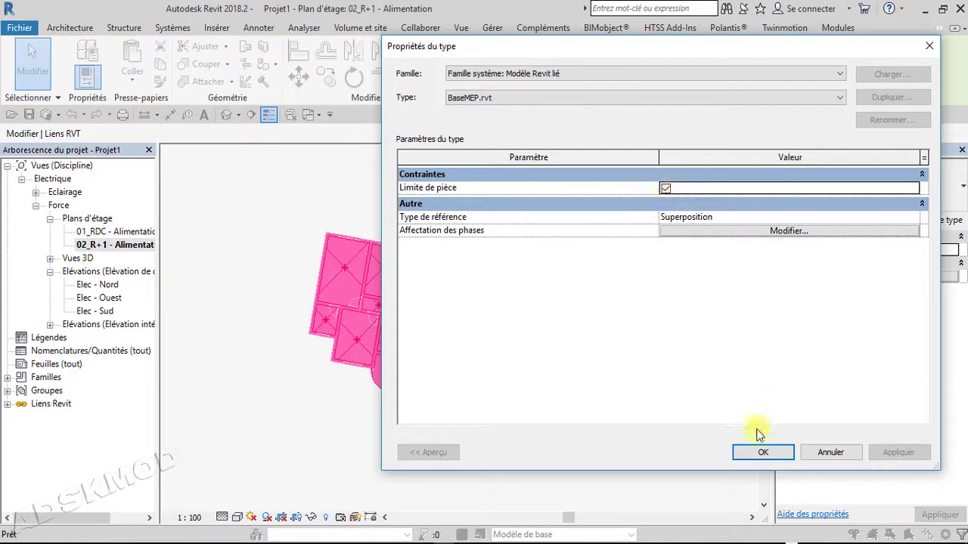
left_click(760, 452)
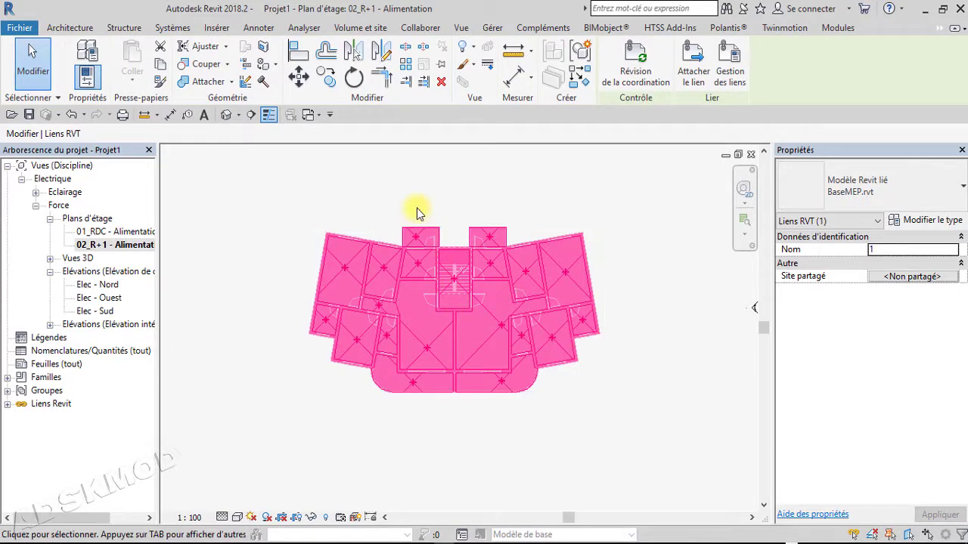
Try moving the unpinned BaseMEP.rvt link away from its position in the plan, and undo the move
left_click(442, 70)
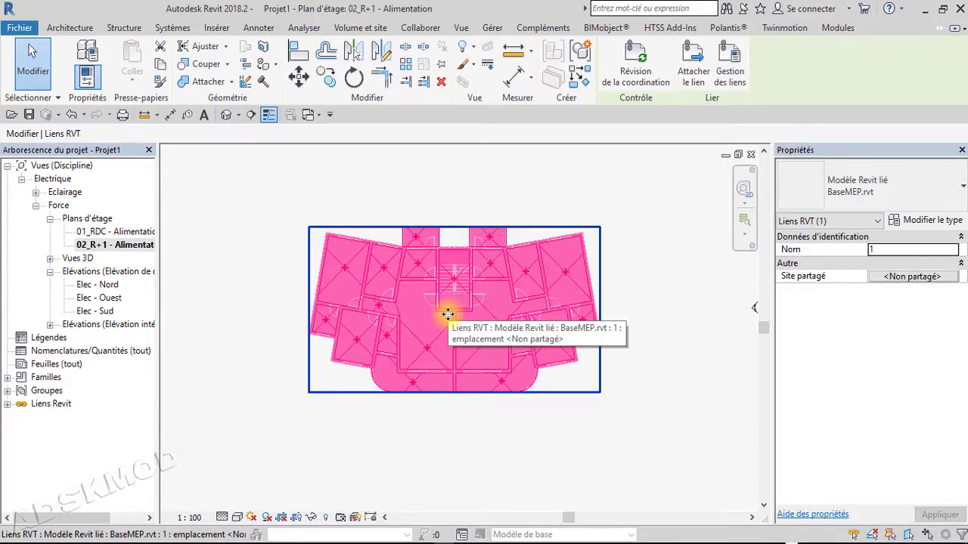
left_click_drag(446, 313, 396, 236)
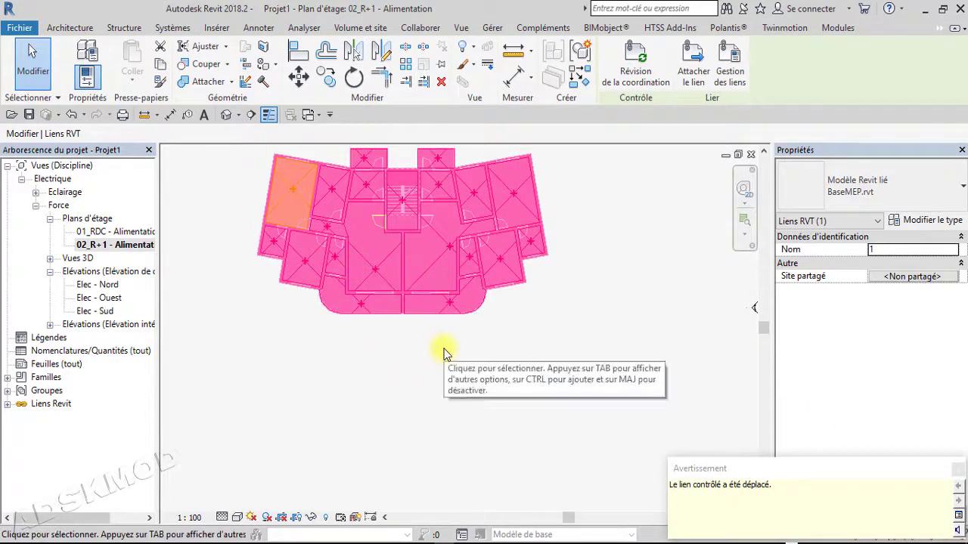
left_click(958, 470)
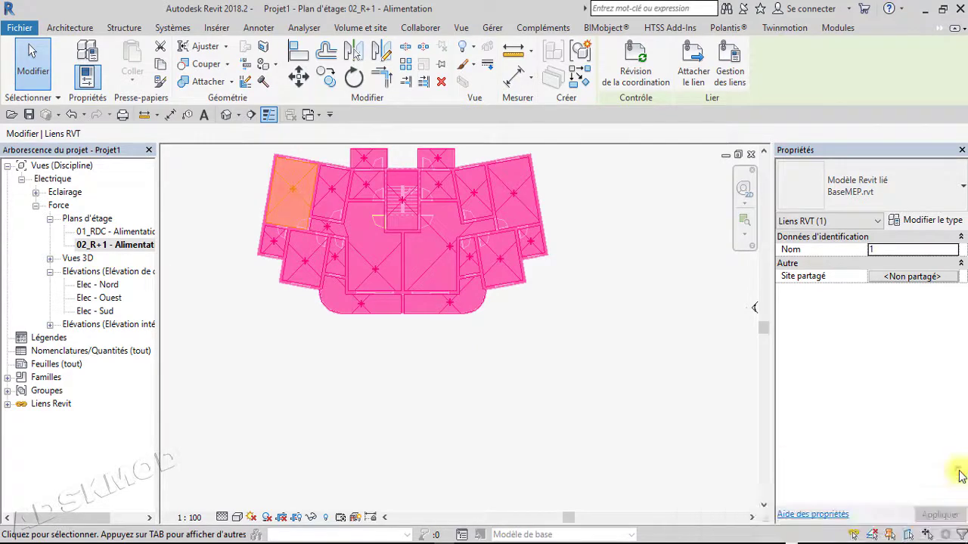
left_click(72, 117)
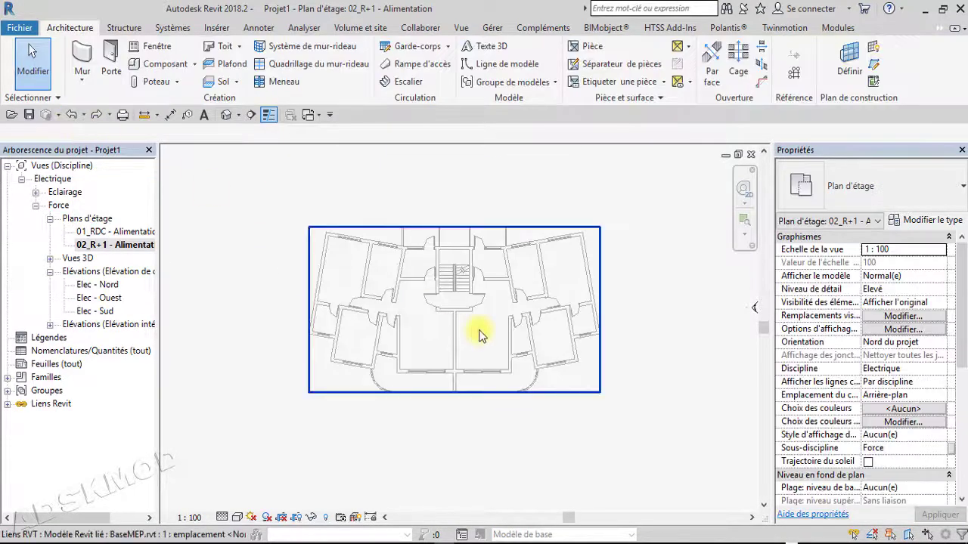
Pin the BaseMEP.rvt link in place and test the pin by trying to move the link in several directions
left_click(480, 335)
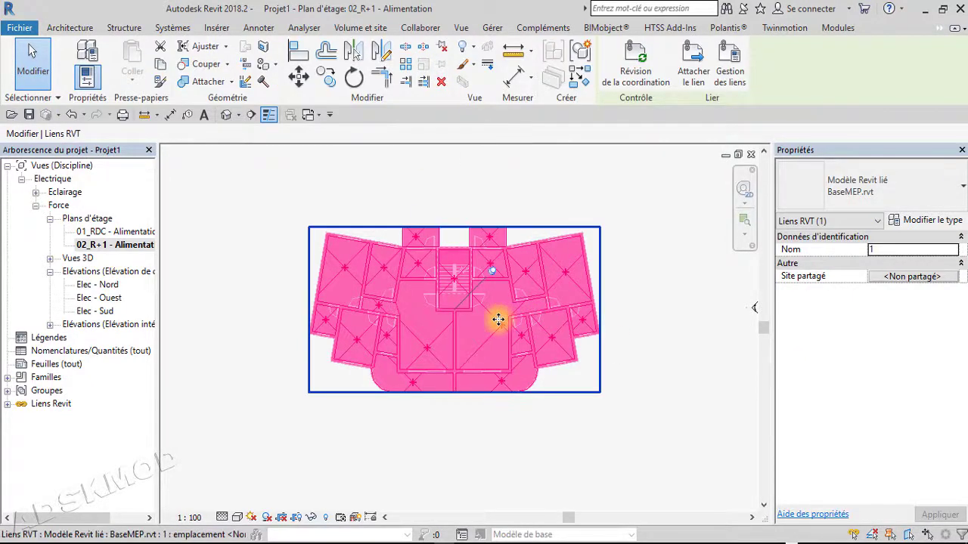
left_click_drag(496, 317, 375, 192)
left_click_drag(444, 318, 583, 194)
left_click(453, 329)
left_click_drag(454, 328, 263, 448)
left_click(549, 455)
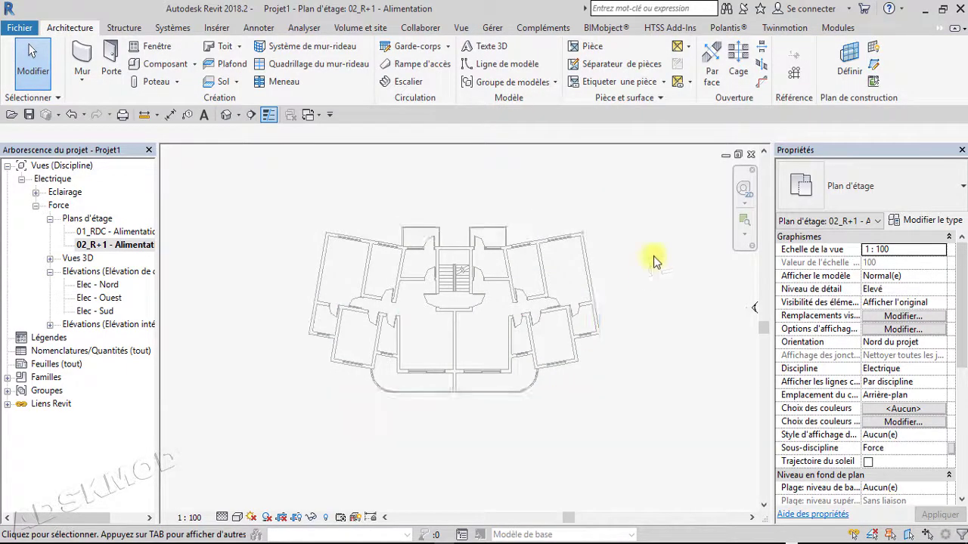
Recheck that Limite de pièce is enabled in the type properties of the pinned BaseMEP.rvt link
left_click(485, 304)
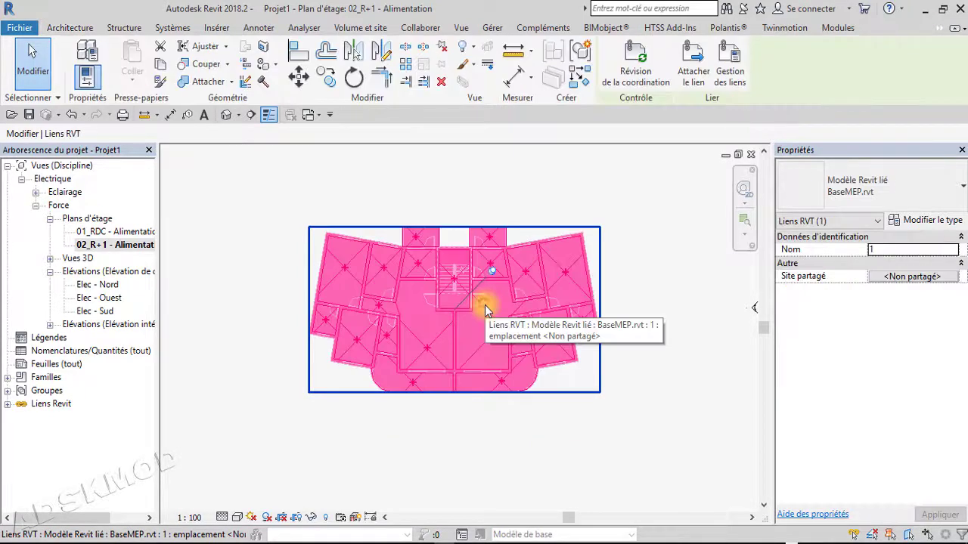
left_click(888, 220)
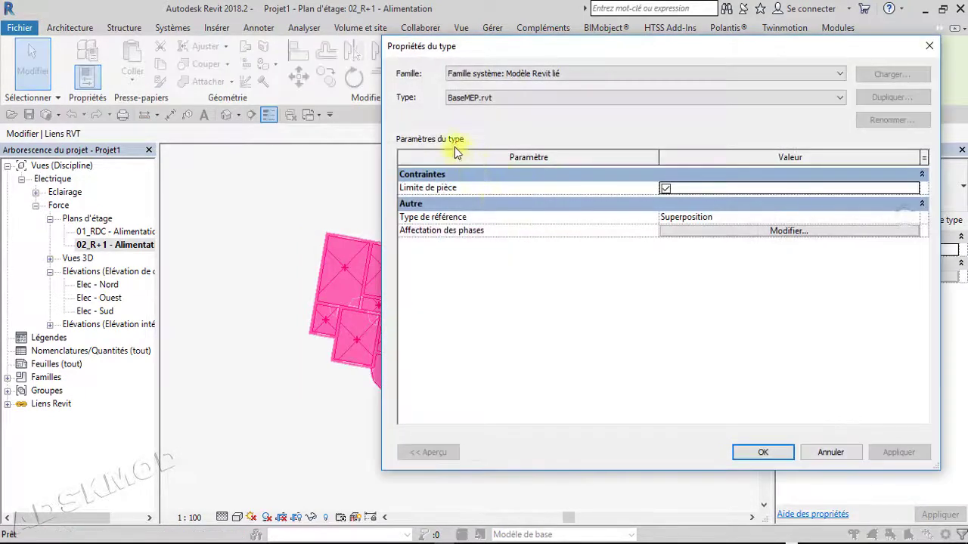
left_click(665, 188)
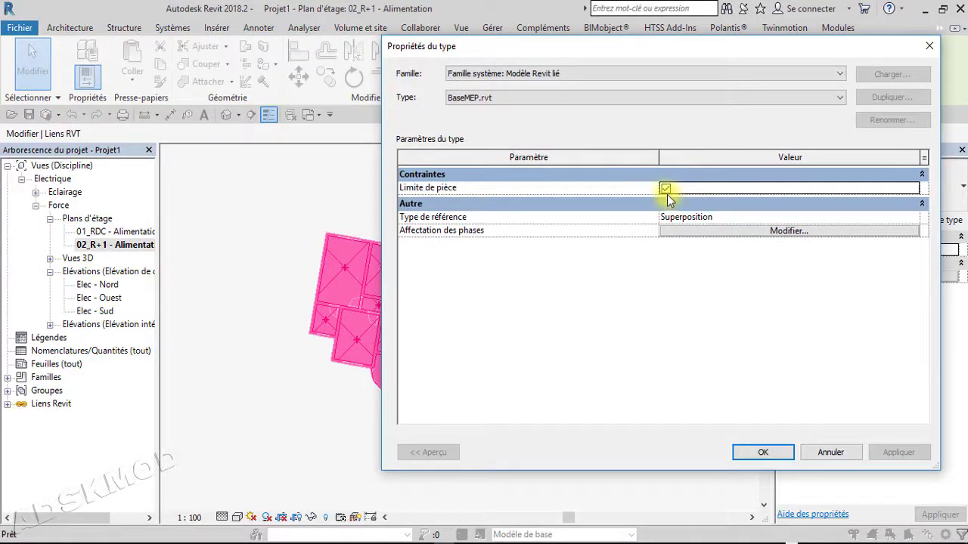
left_click(764, 452)
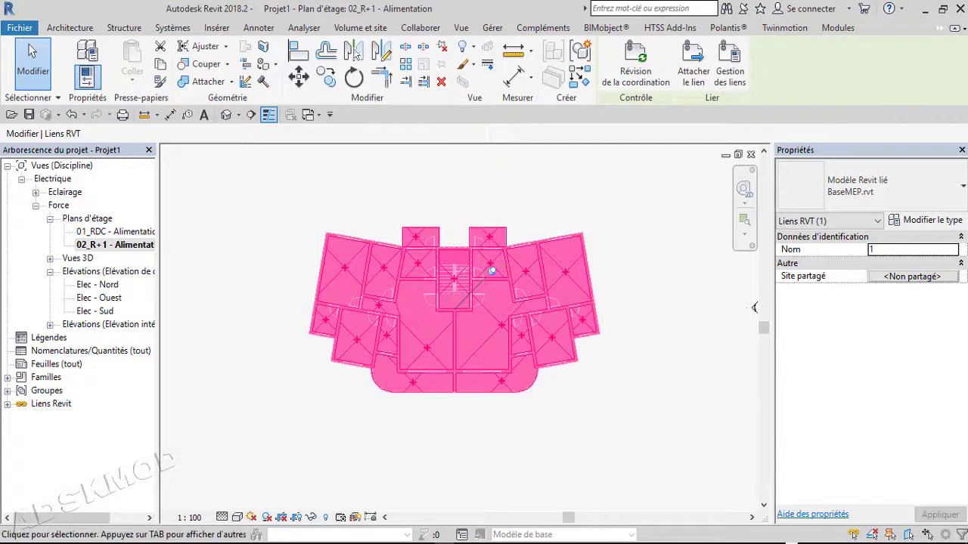
left_click(642, 356)
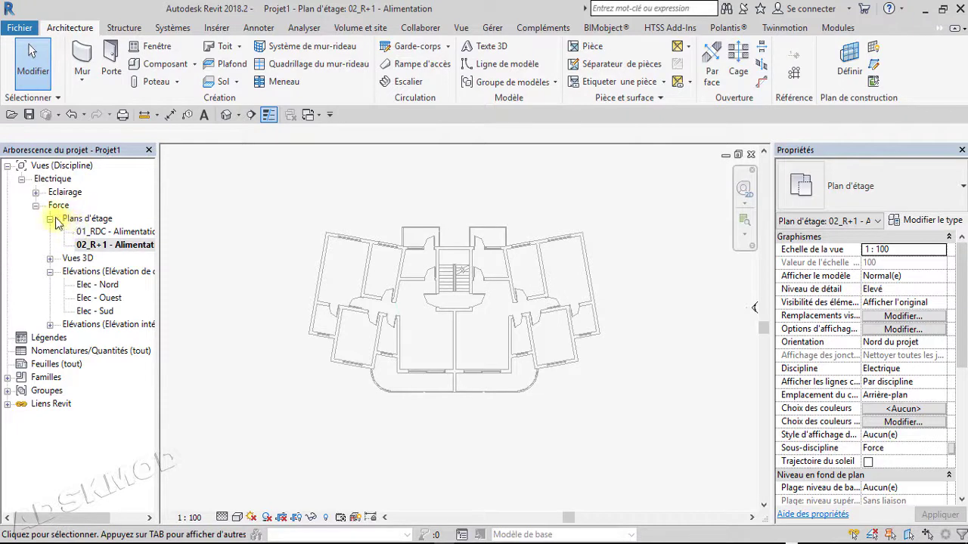
View the 01_RDC - Alimentation floor plan and return to the 02_R+1 - Alimentation floor plan
left_click(91, 246)
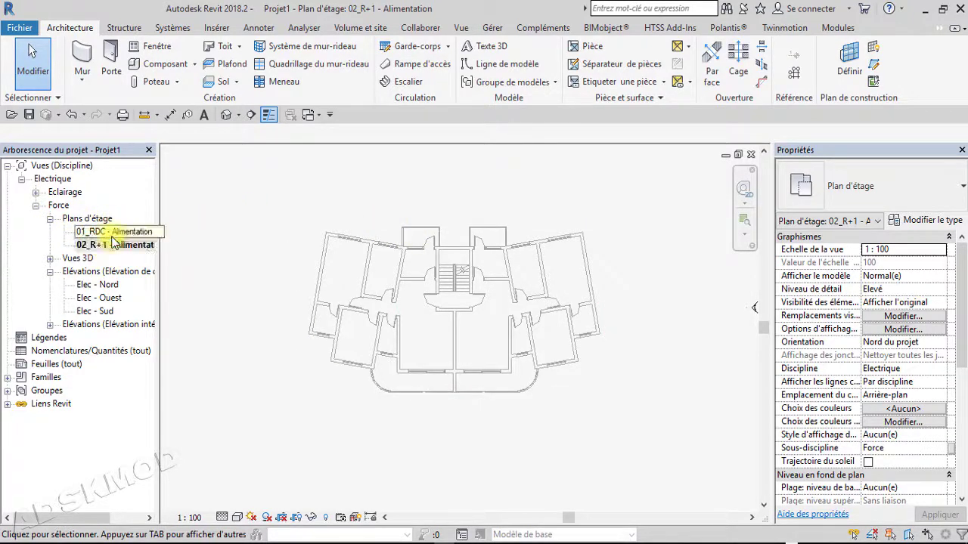
left_click(112, 235)
double_click(112, 235)
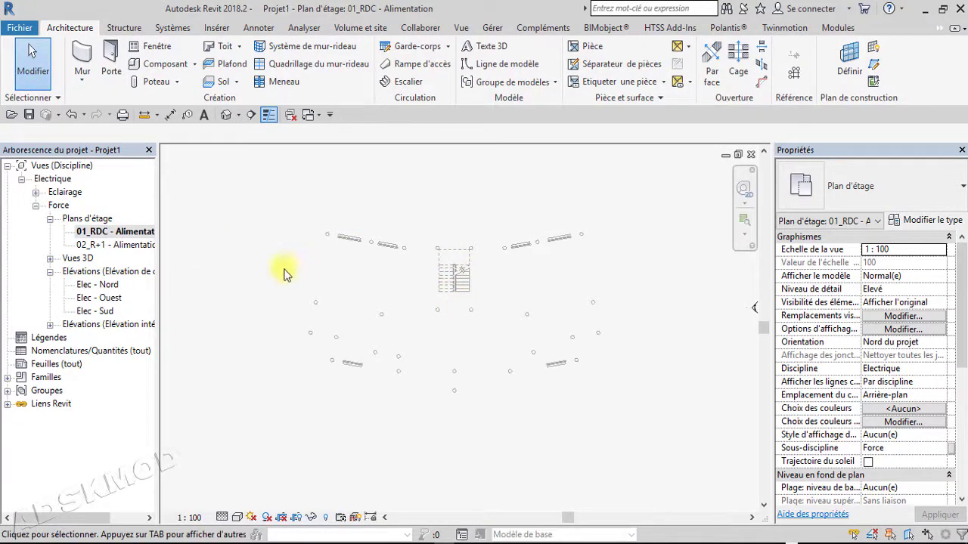
double_click(100, 245)
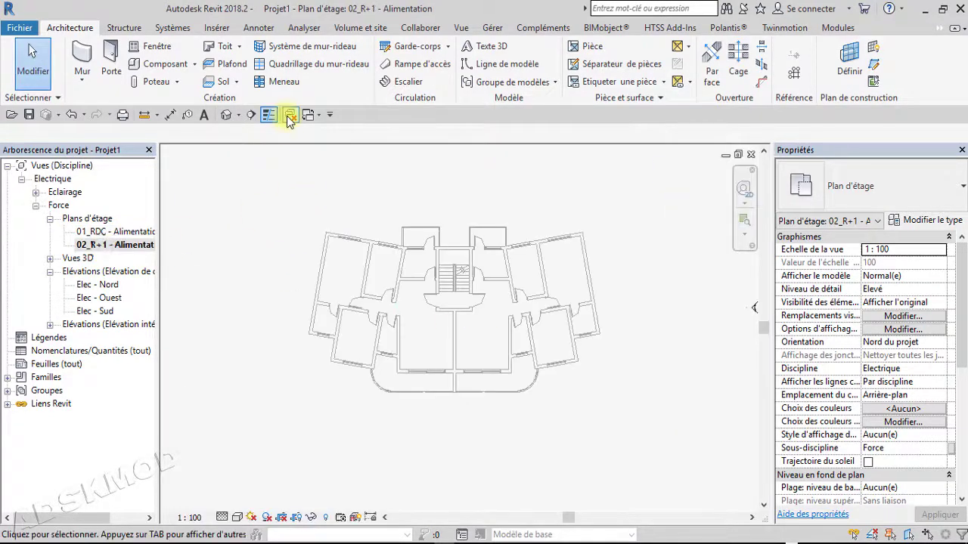
Examine the structure, plumbing and electrical tools available, including the placement options for an electrical device
left_click(124, 28)
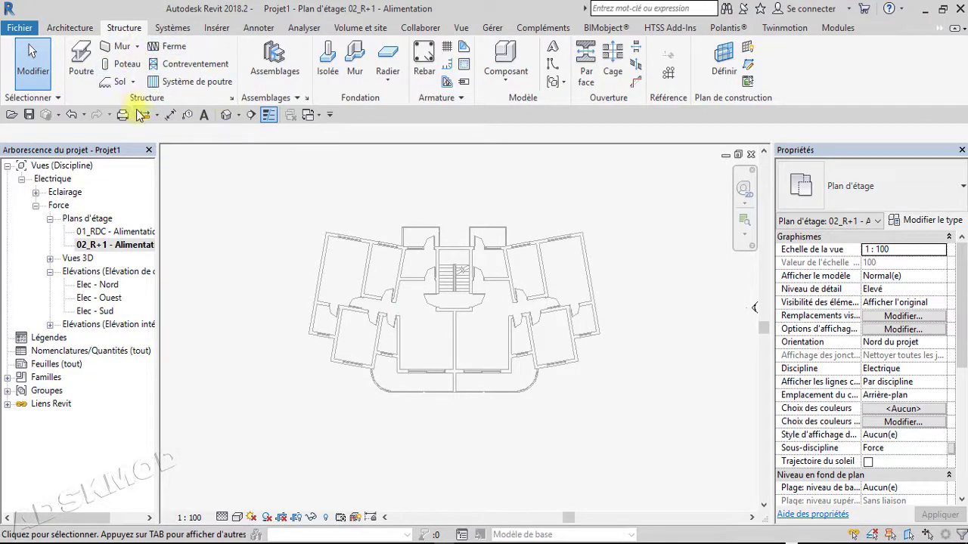
left_click(173, 28)
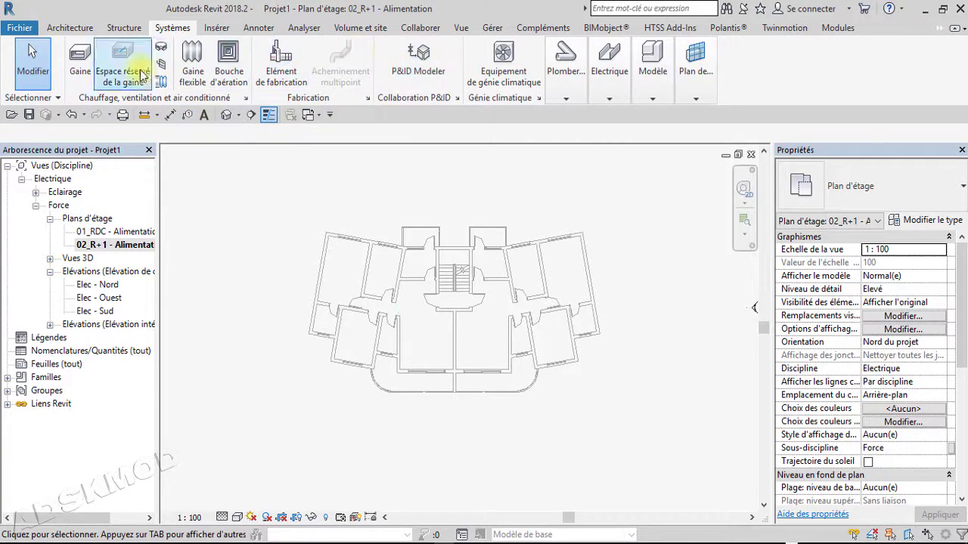
left_click(564, 104)
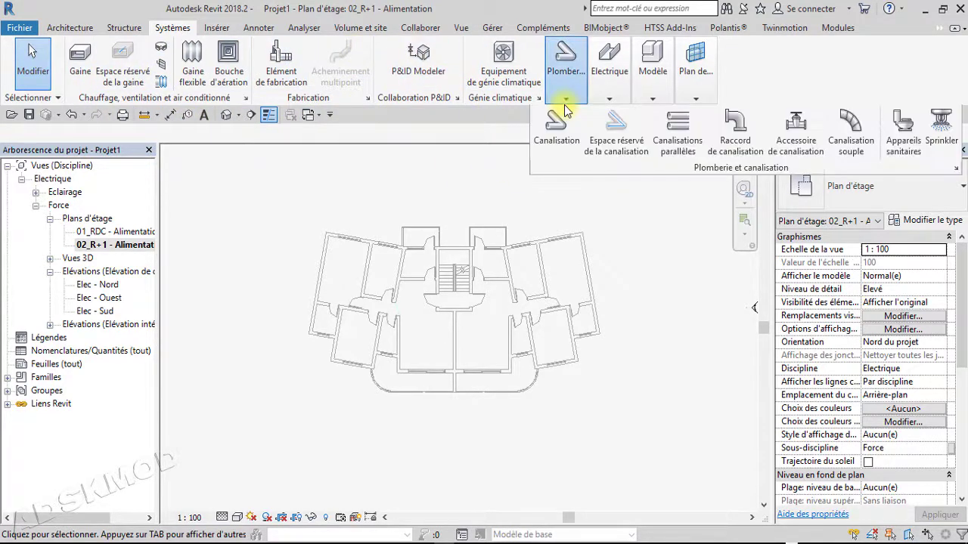
left_click(612, 100)
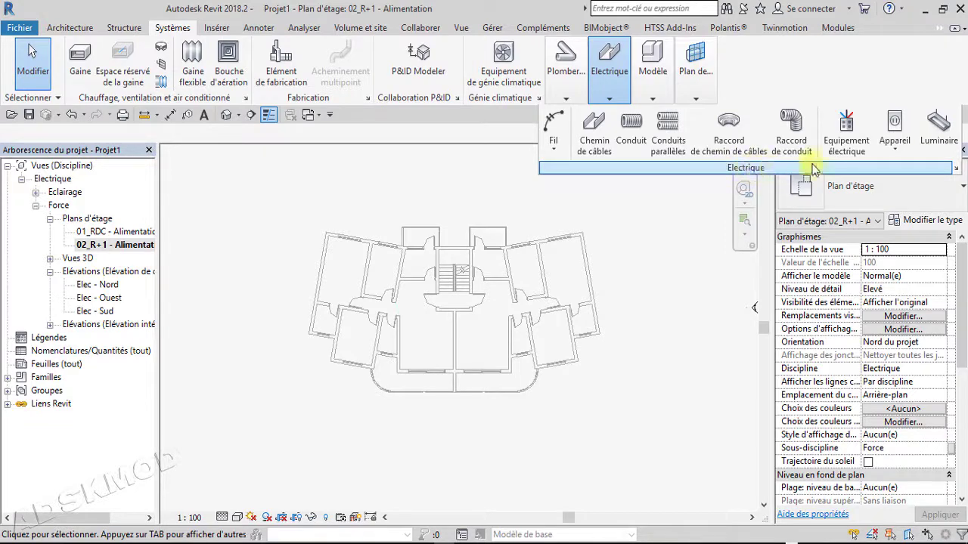
left_click(894, 125)
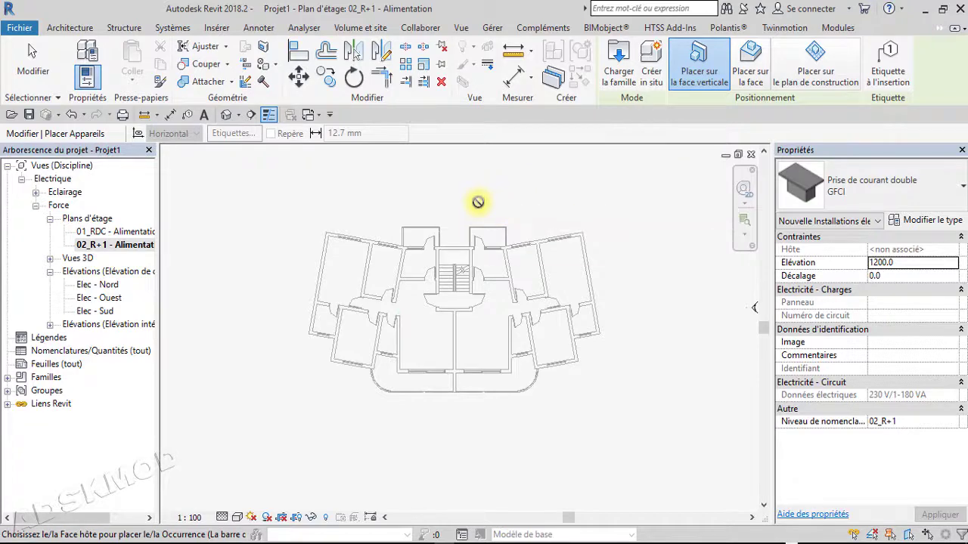
left_click(32, 60)
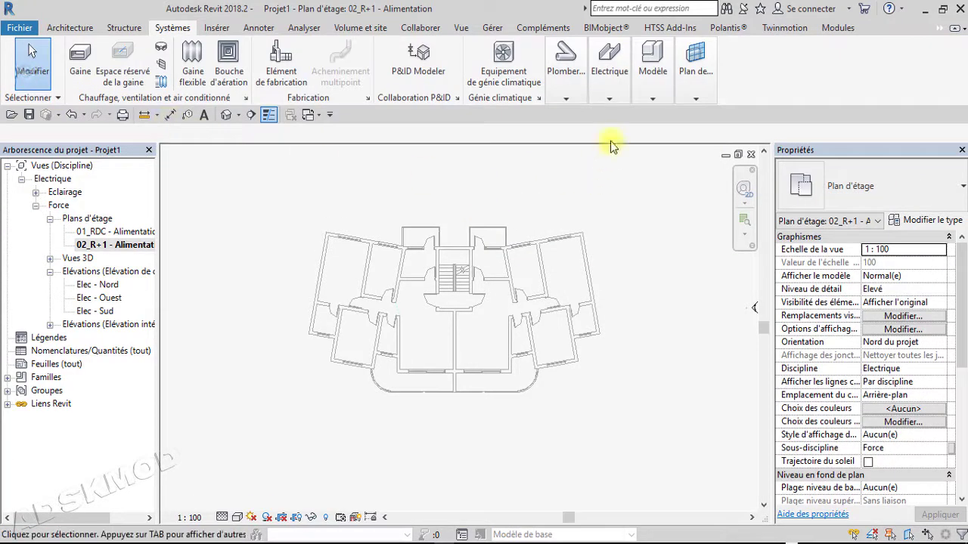
Try to place a Communication device from the electrical device categories, declining to load a family for it
left_click(608, 99)
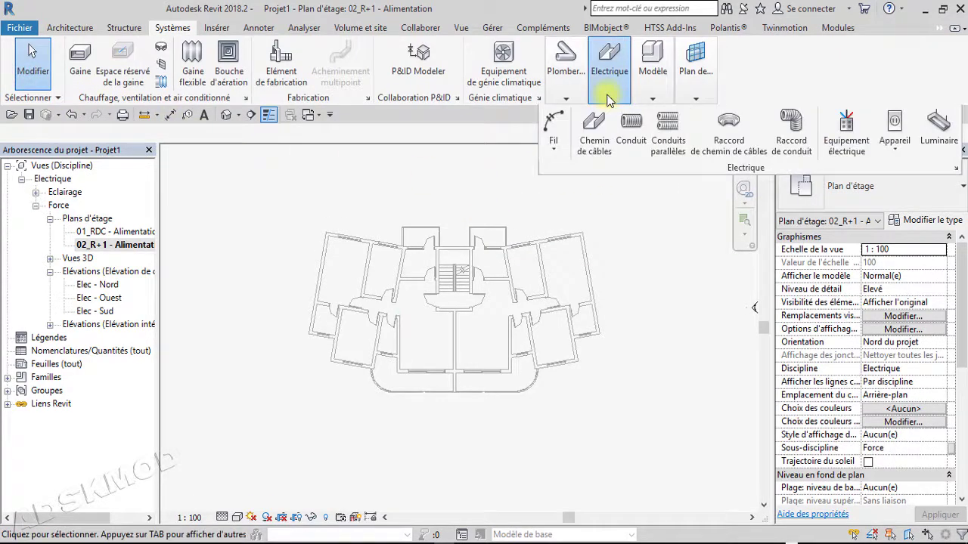
left_click(896, 149)
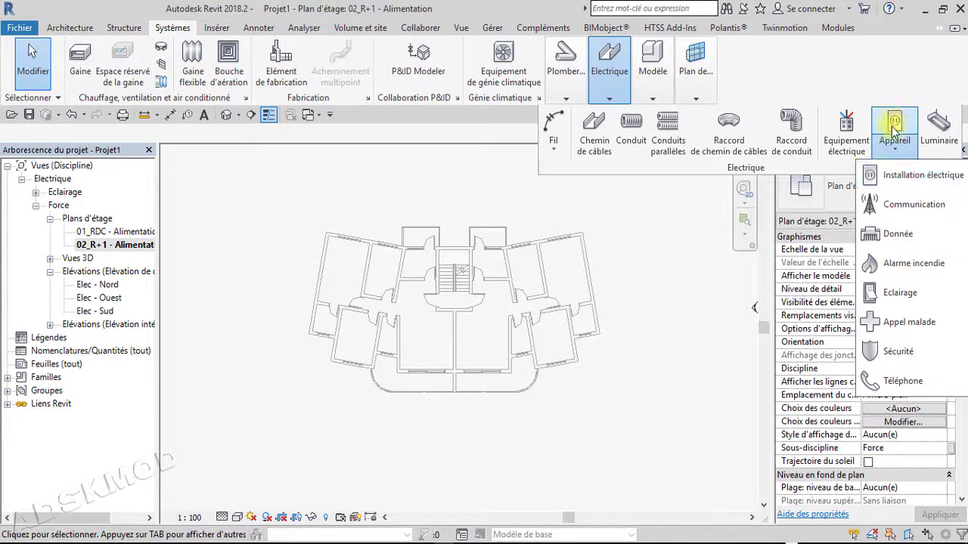
left_click(897, 209)
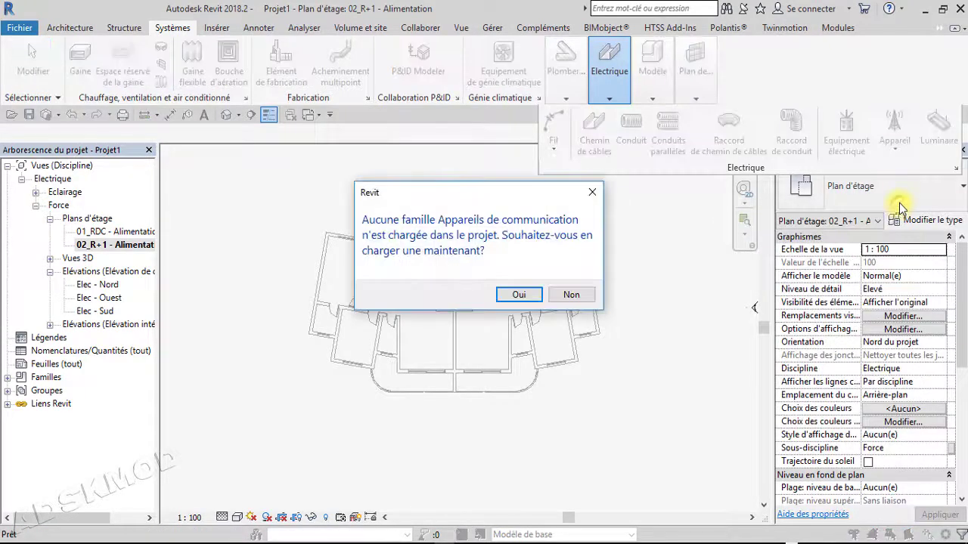
left_click(572, 295)
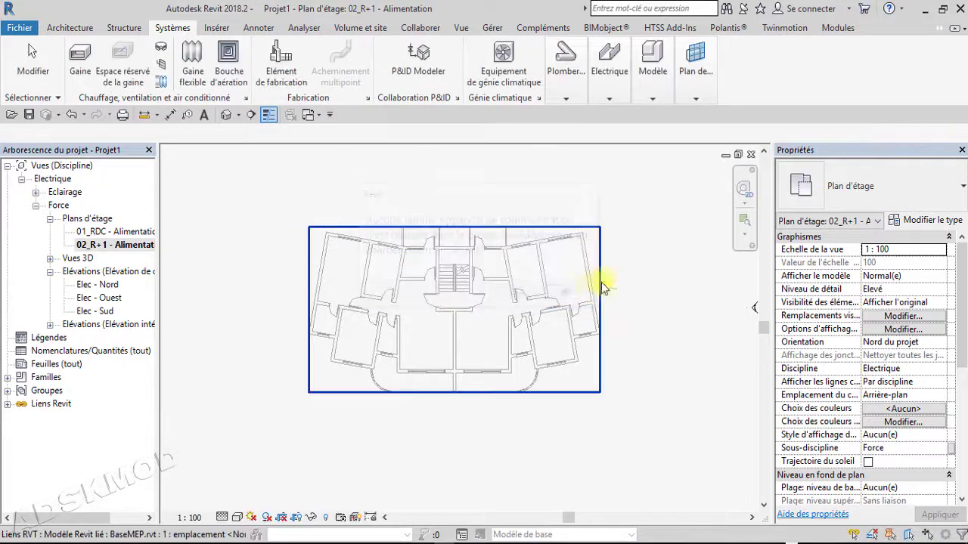
Save the project as MEP in the REVIT folder and leave the electrical device placement
left_click(614, 100)
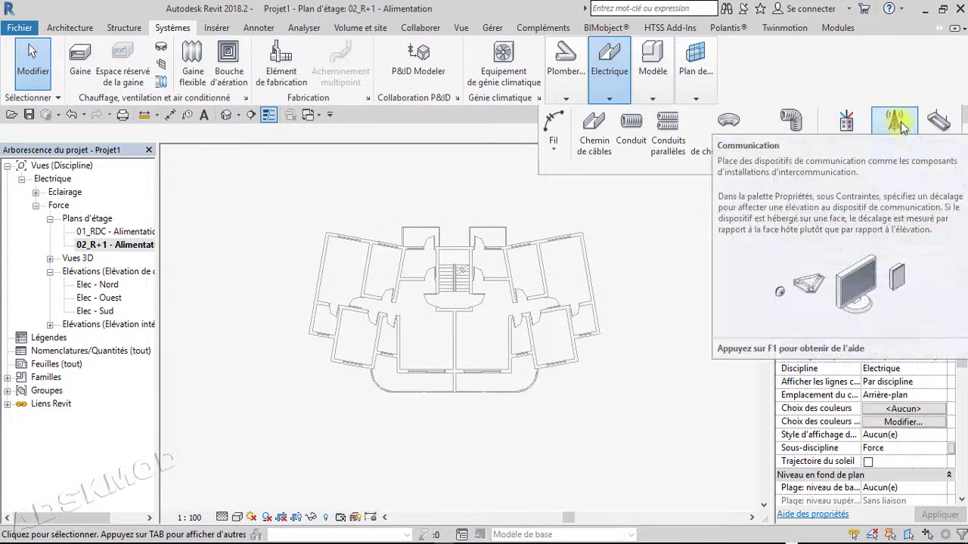
left_click(892, 150)
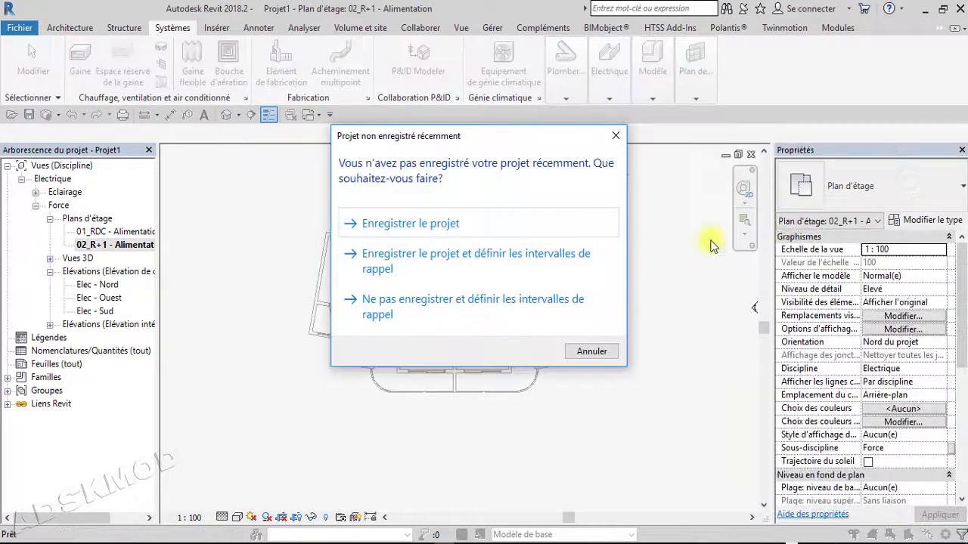
left_click(413, 230)
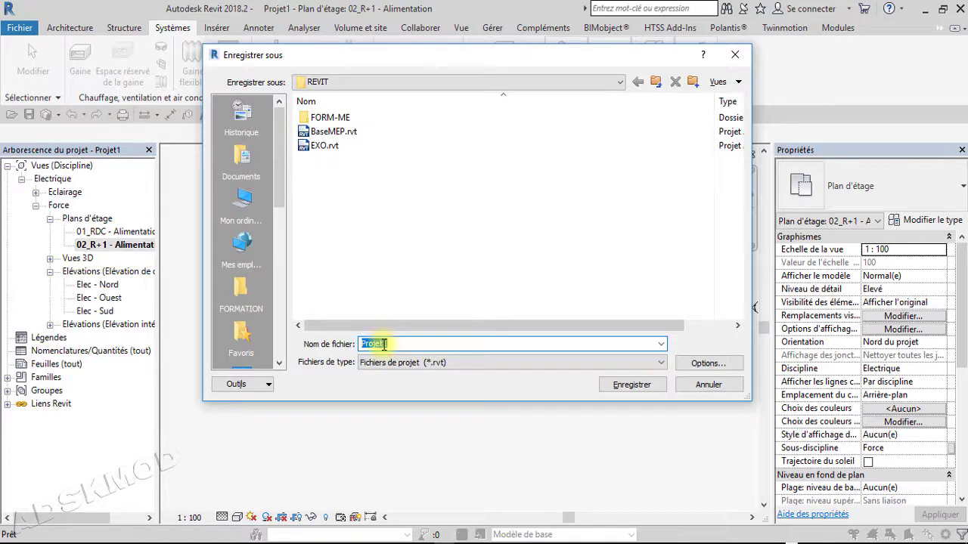
type("MEP")
left_click(627, 385)
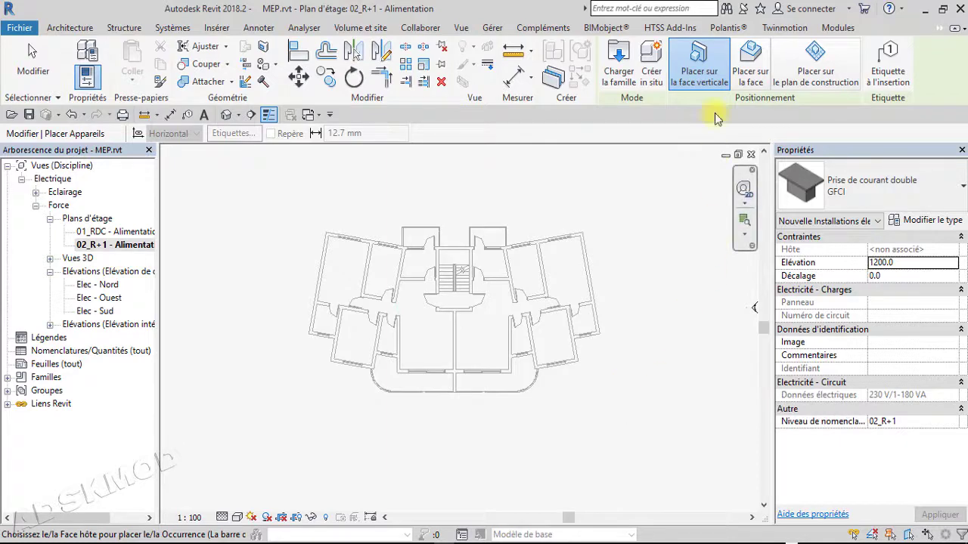
left_click(30, 54)
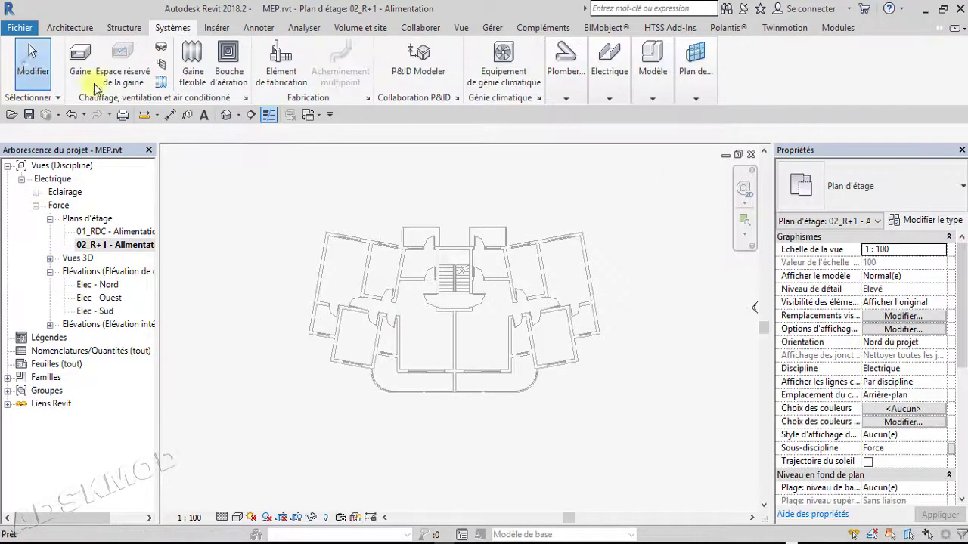
Start placing an Installation électrique device and review the types offered for Prise de courant double
left_click(608, 97)
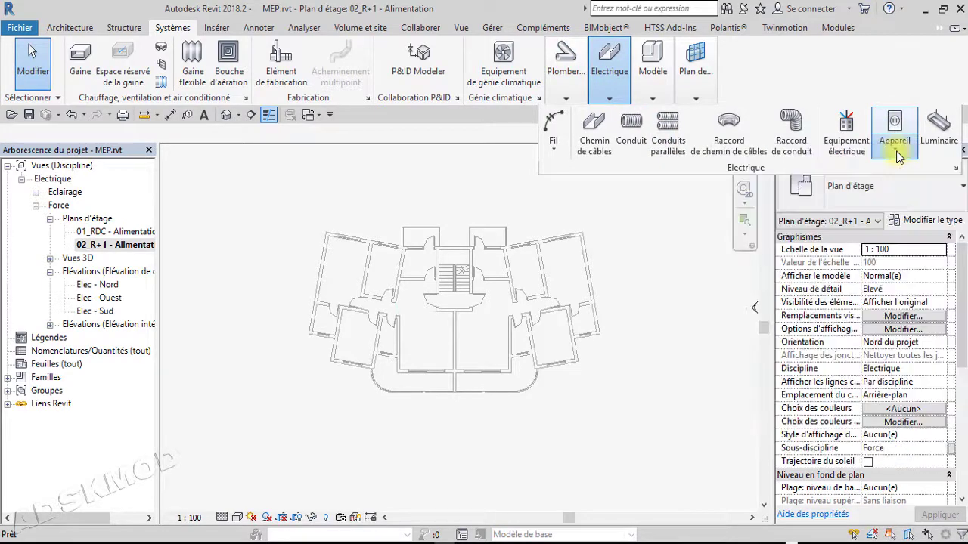
left_click(898, 156)
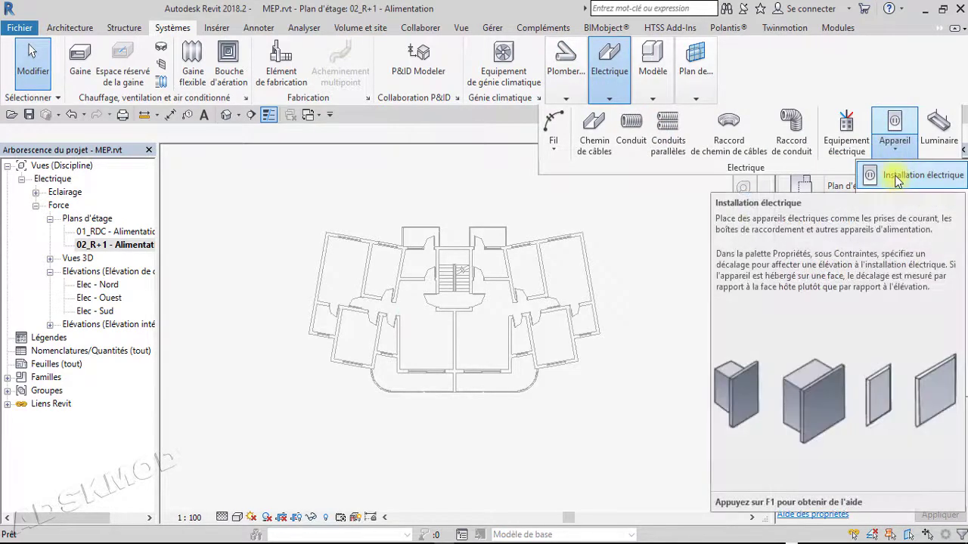
left_click(898, 180)
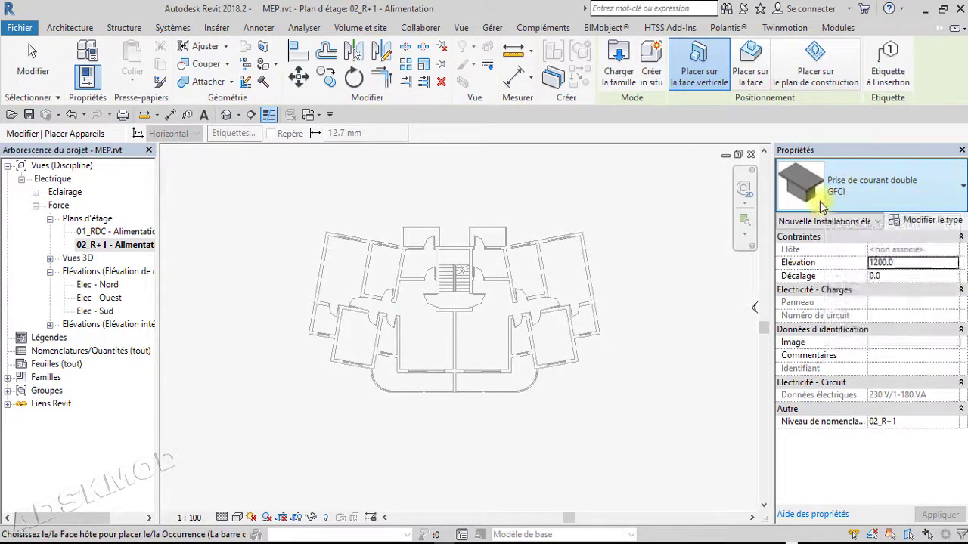
left_click(868, 204)
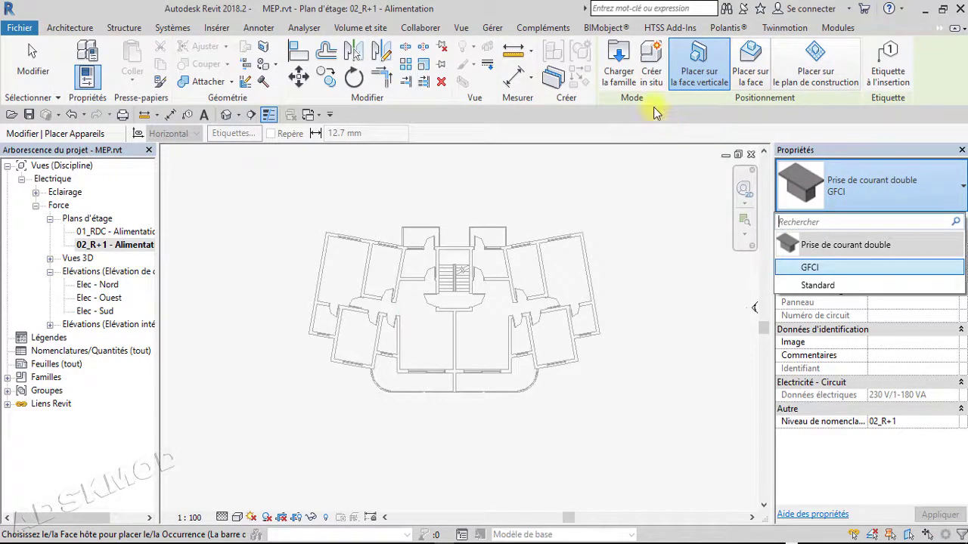
left_click(942, 29)
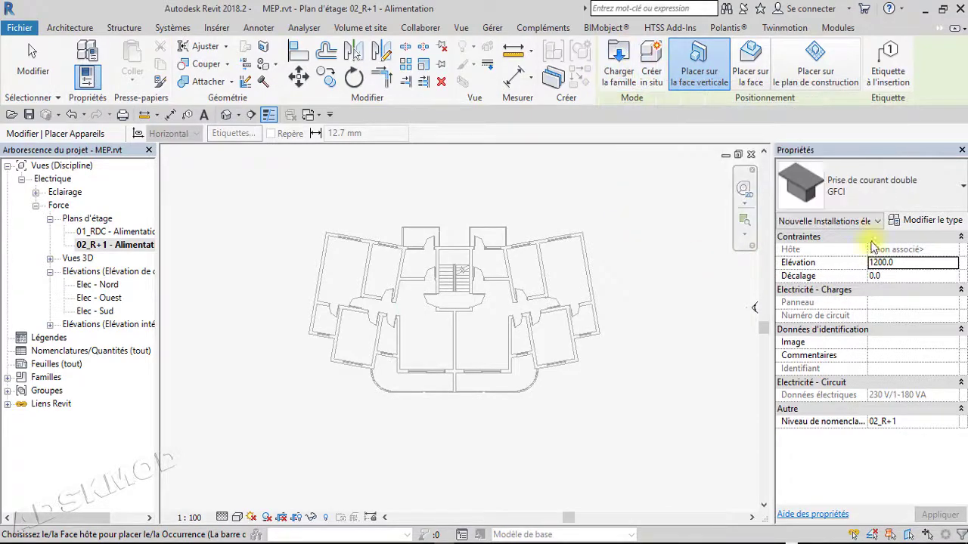
Examine the loadable families in the MEP Electrique > Courants forts > Appareillage library folder without loading any
left_click(624, 82)
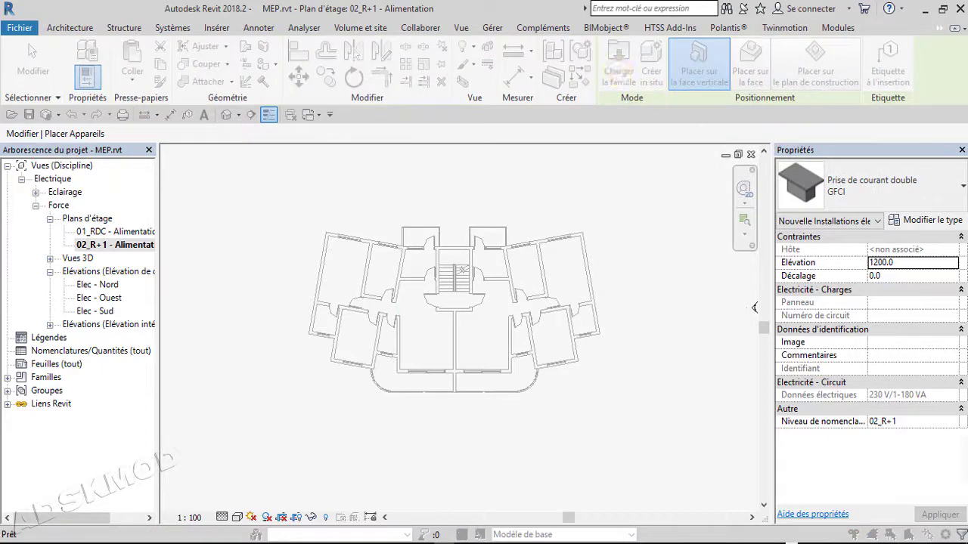
left_click_drag(705, 120, 392, 28)
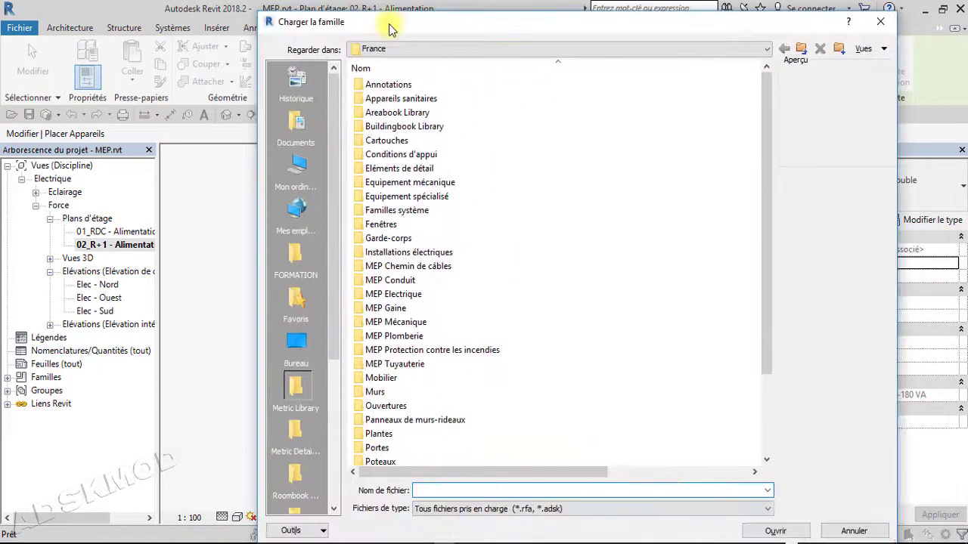
left_click_drag(500, 14, 505, 55)
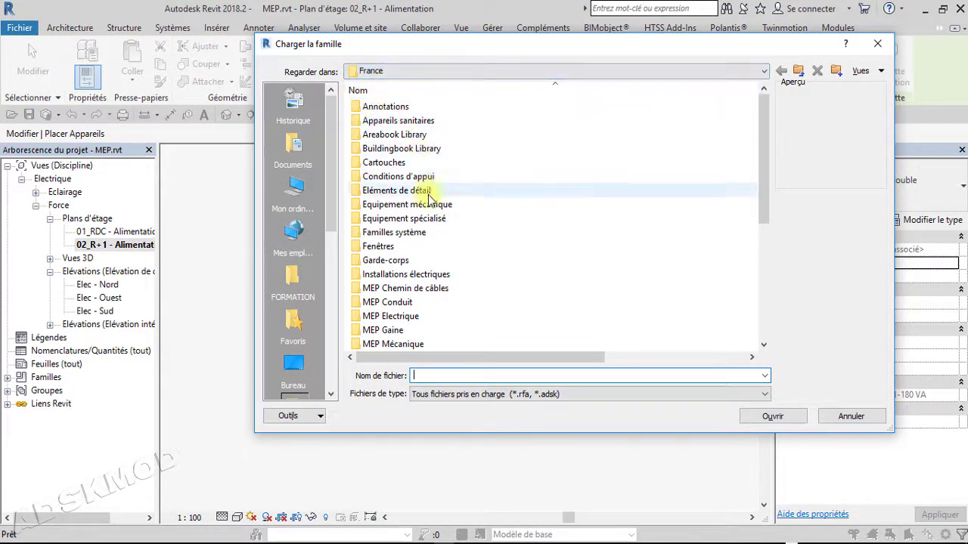
scroll(378, 257, "down", 2)
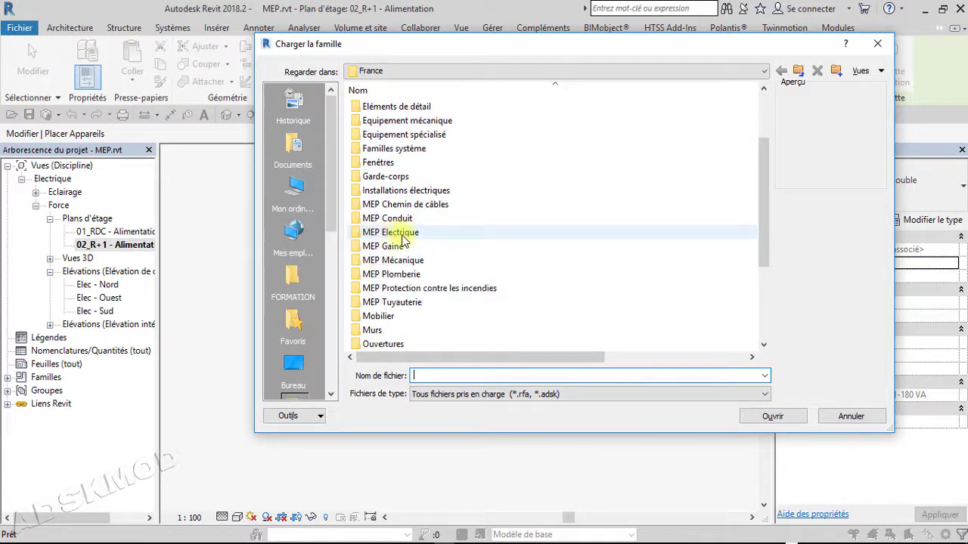
double_click(400, 235)
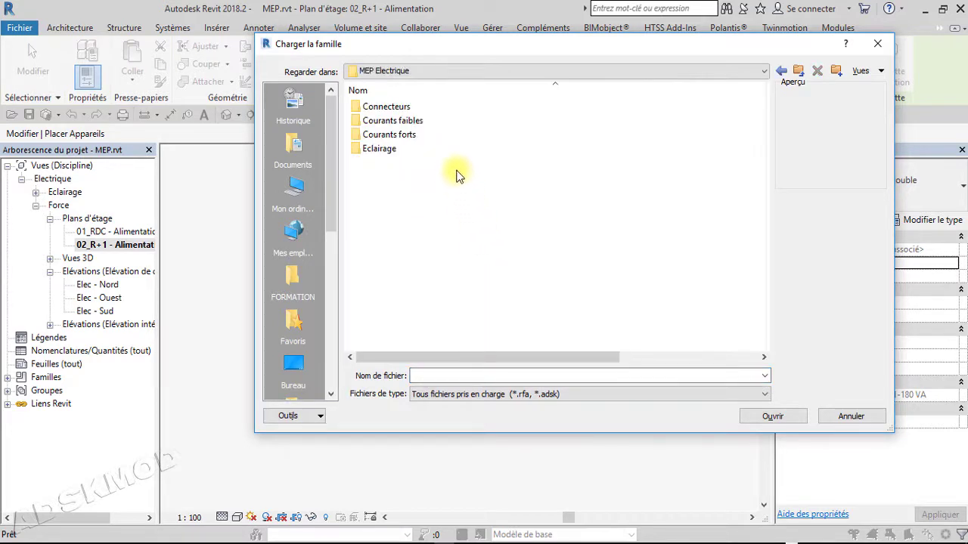
double_click(391, 136)
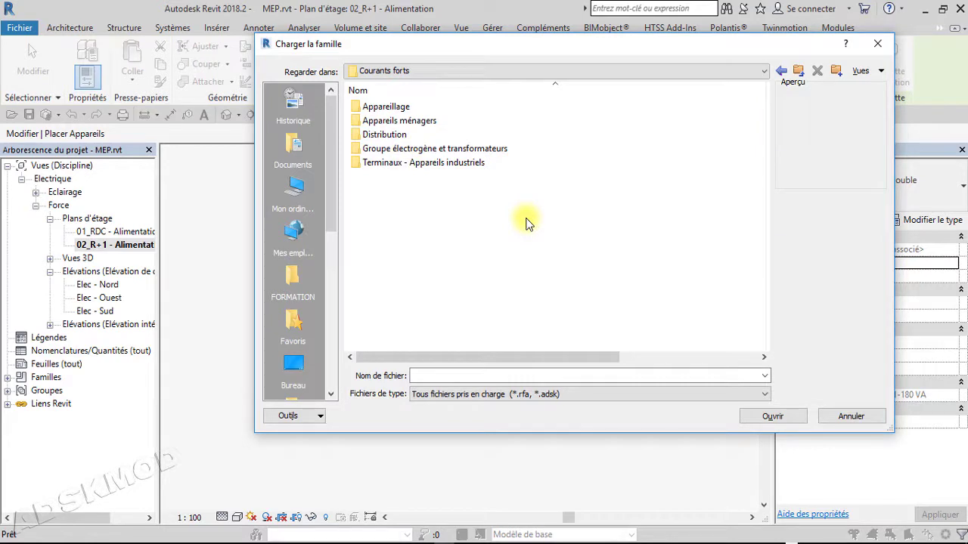
double_click(385, 113)
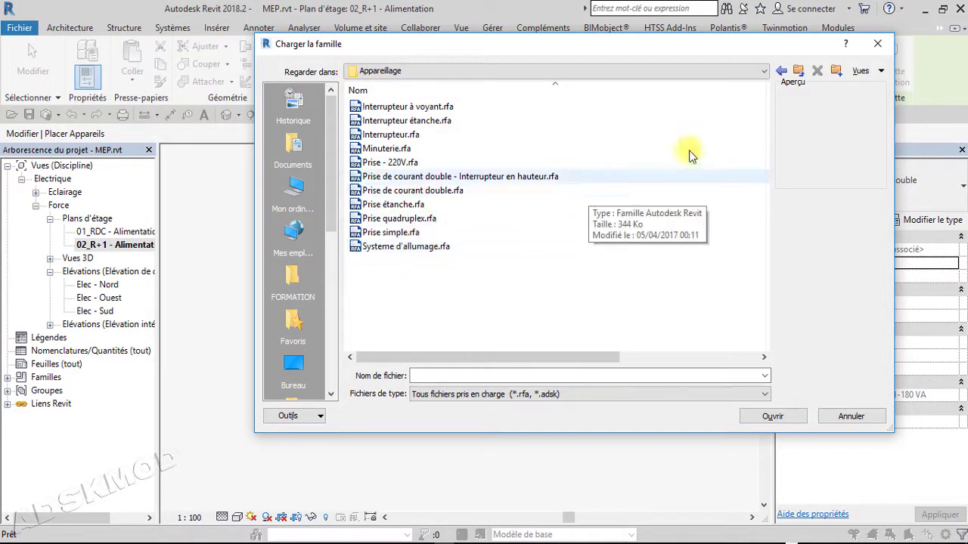
left_click(877, 43)
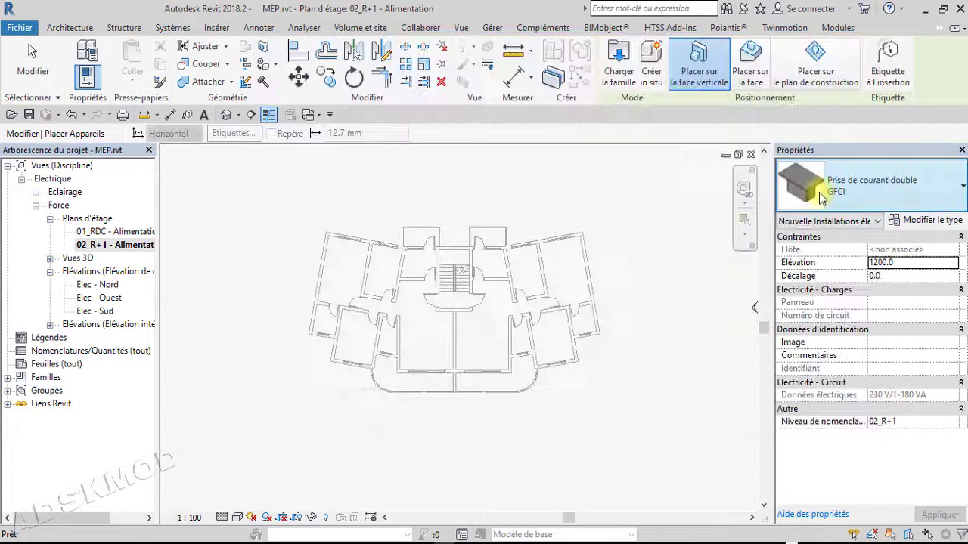
Try placing a Prise de courant double of type Standard in the 02_R+1 - Alimentation plan
left_click(890, 199)
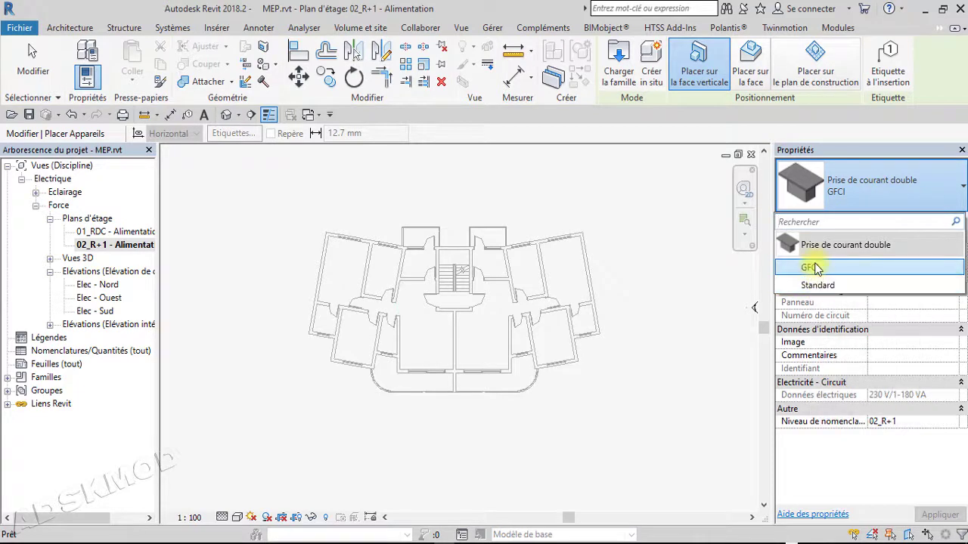
left_click(805, 291)
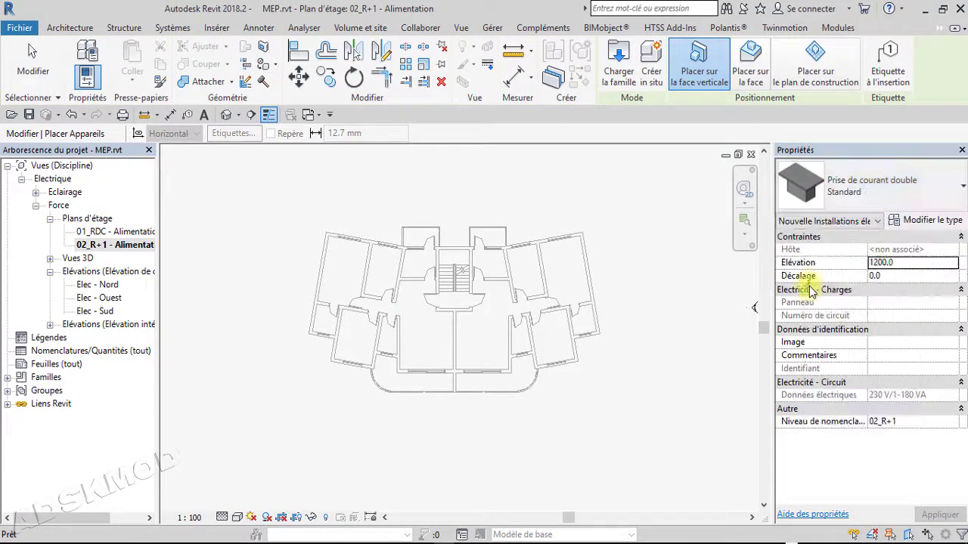
scroll(431, 336, "up", 1)
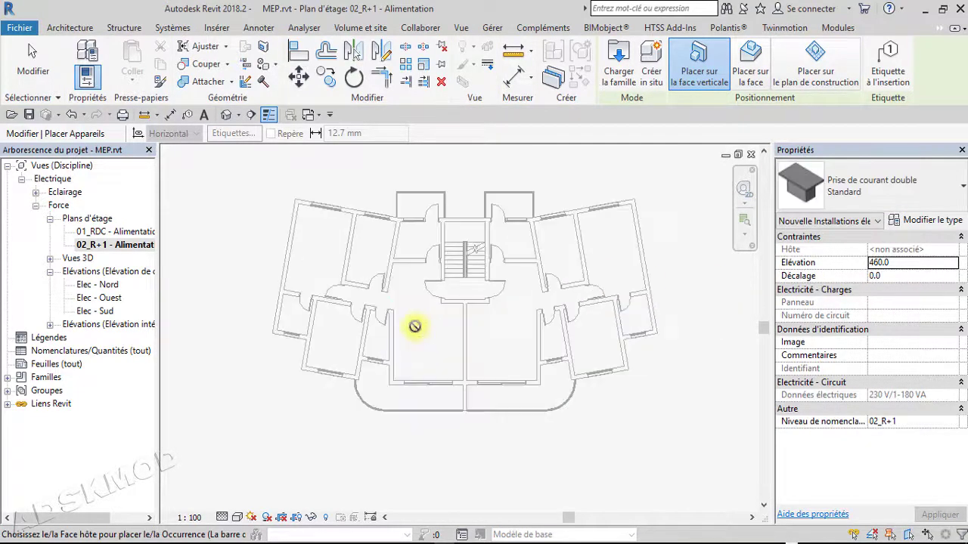
scroll(414, 325, "up", 1)
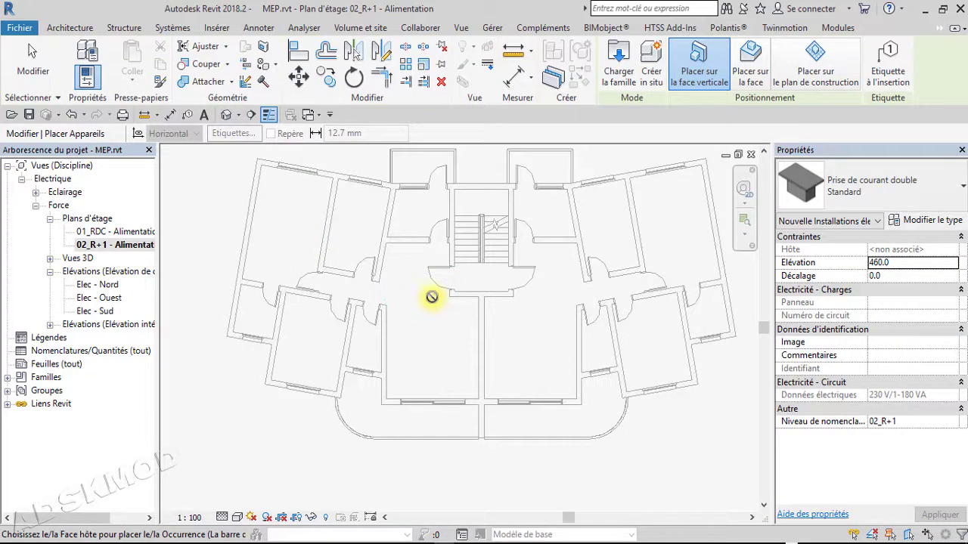
key("Escape")
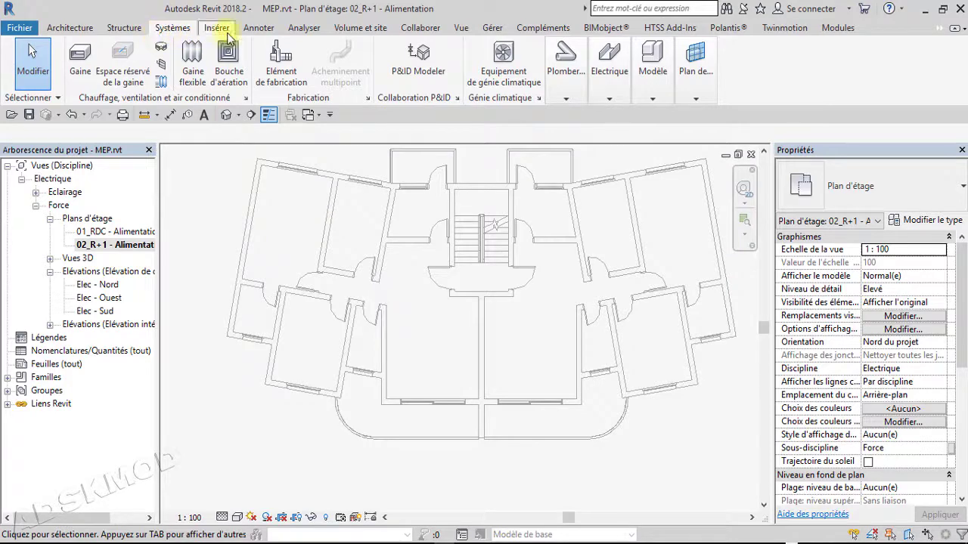
Place tagged spaces in the two upper-left rooms of the 02_R+1 plan, with upper limit 02_R+1 and offset 4000
left_click(310, 32)
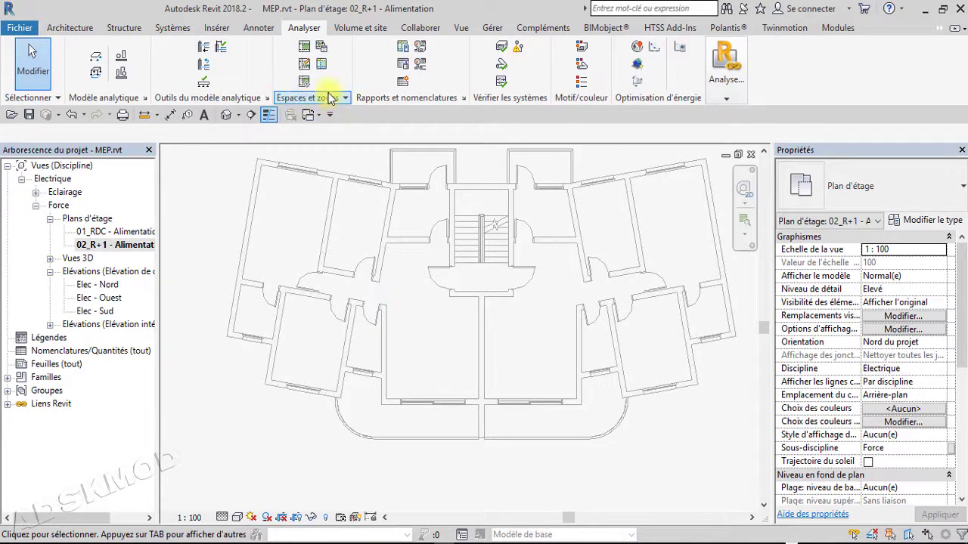
left_click(306, 48)
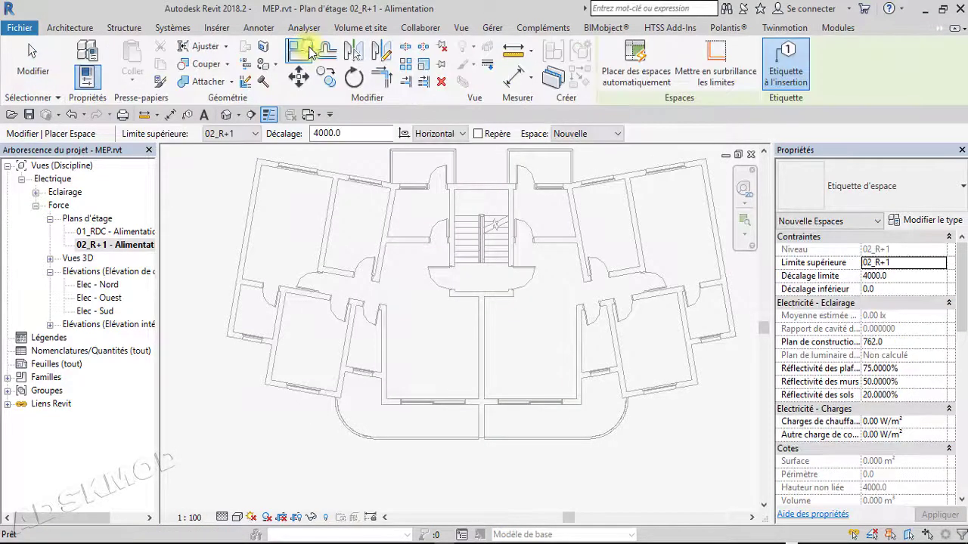
left_click(284, 227)
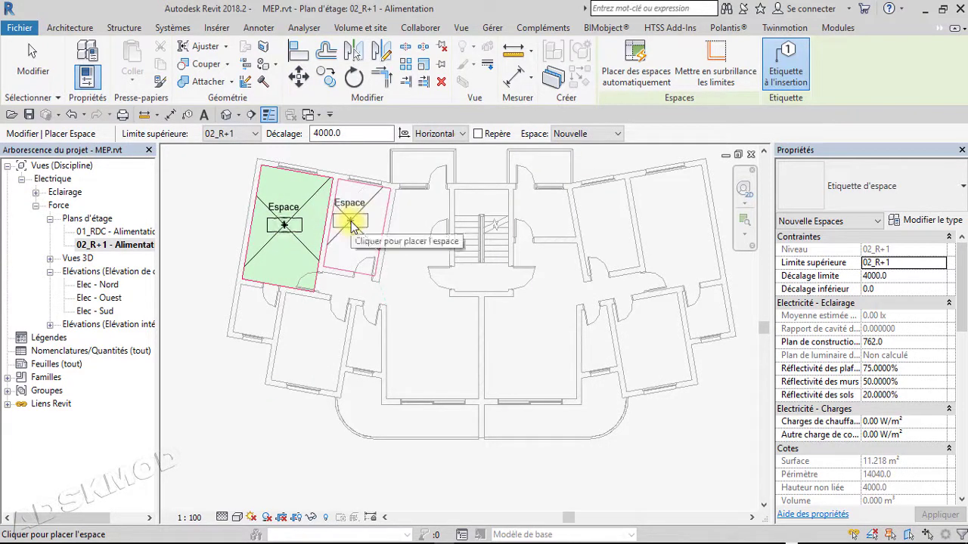
left_click(351, 224)
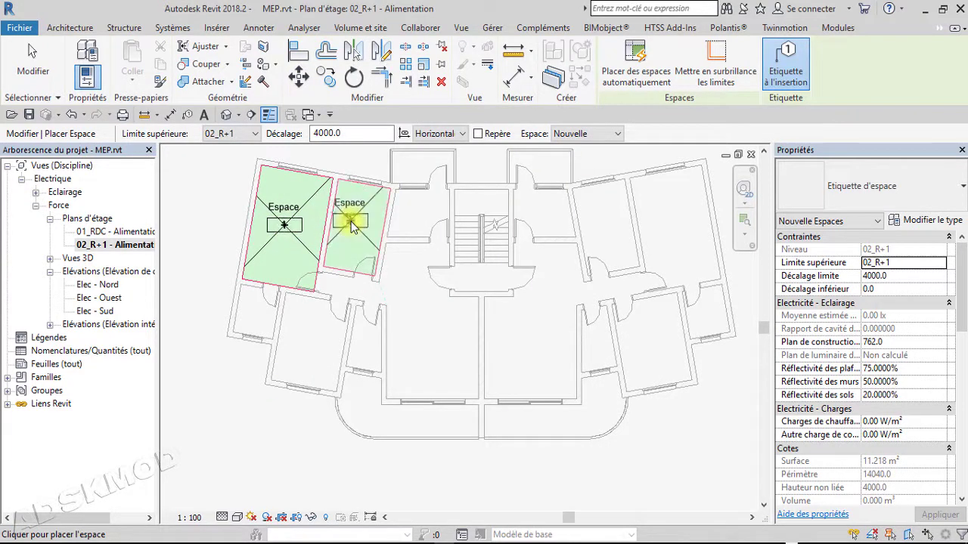
Place spaces automatically in all remaining rooms of the 02_R+1 level and end space placement
left_click(639, 67)
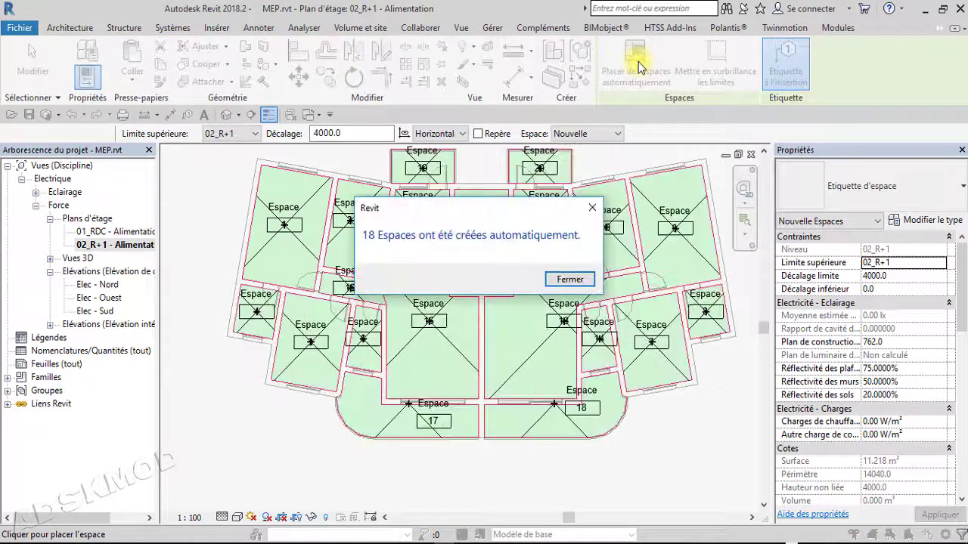
left_click(569, 279)
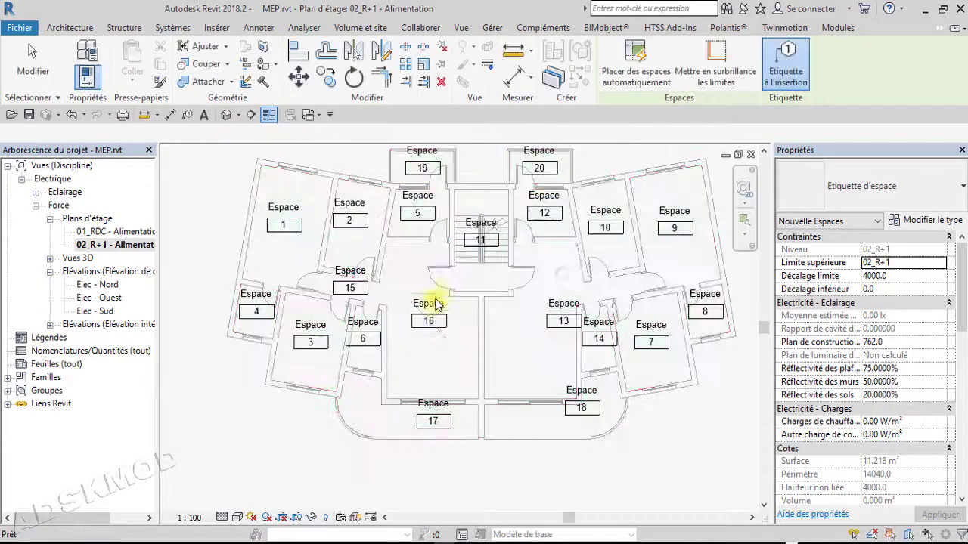
key("Escape")
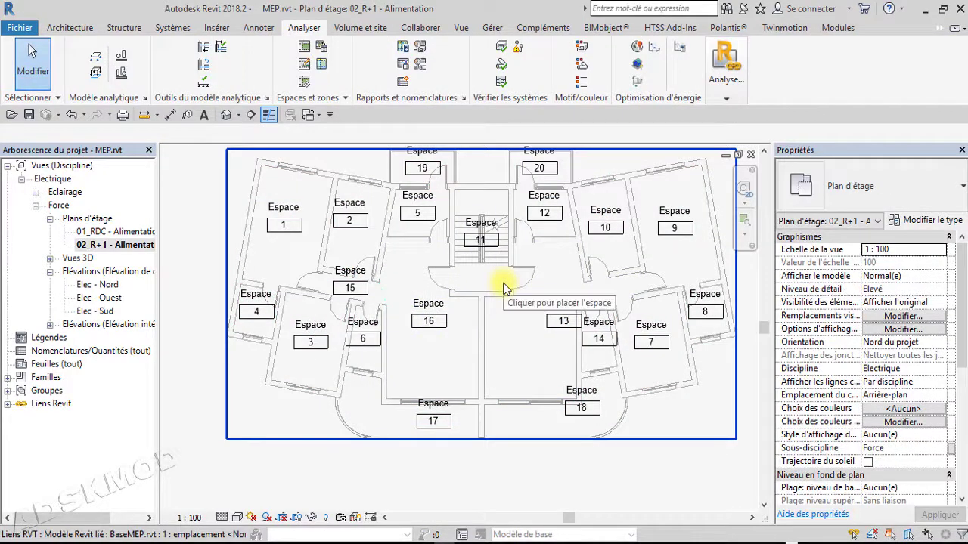
Examine the tag of space 16 and the available Etiquette d'espace types, keeping the current type
middle_click_drag(499, 283, 545, 353)
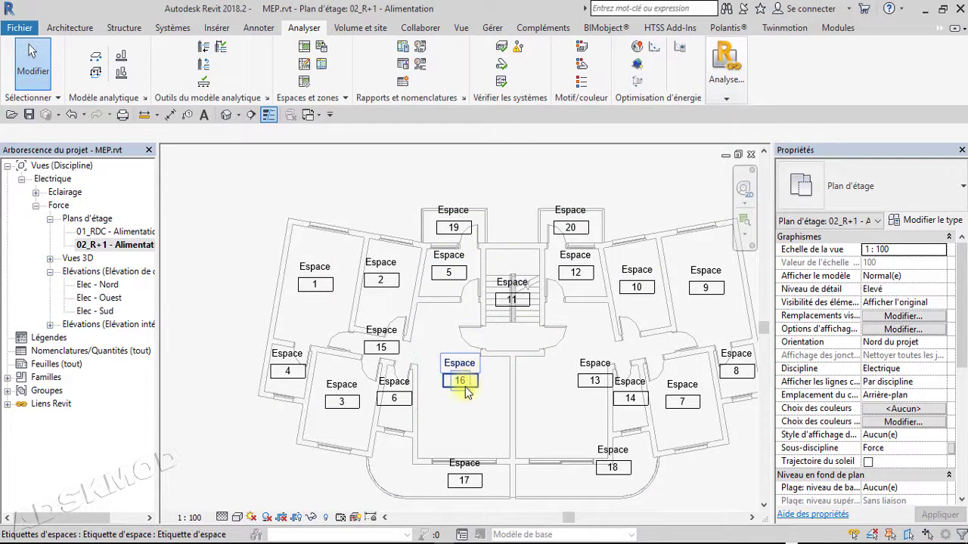
left_click(463, 380)
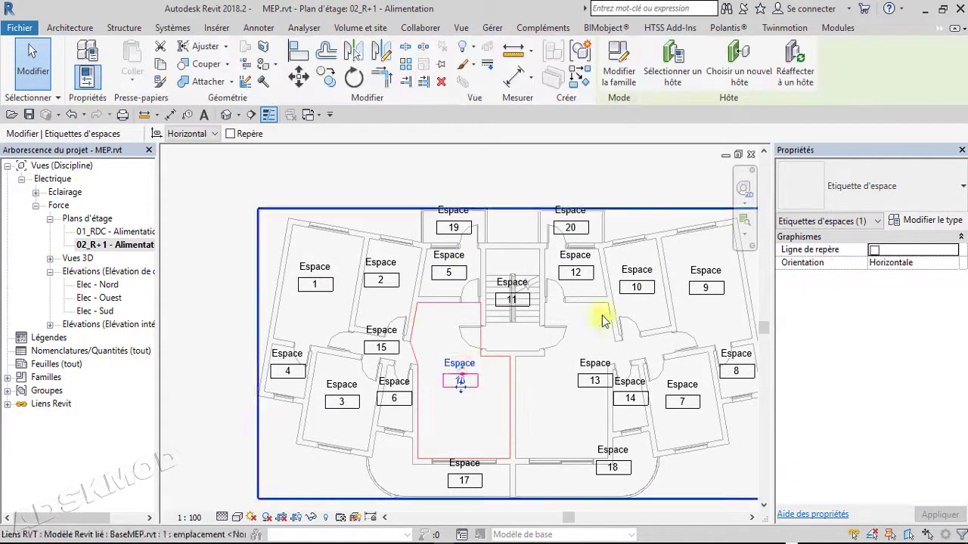
left_click(916, 189)
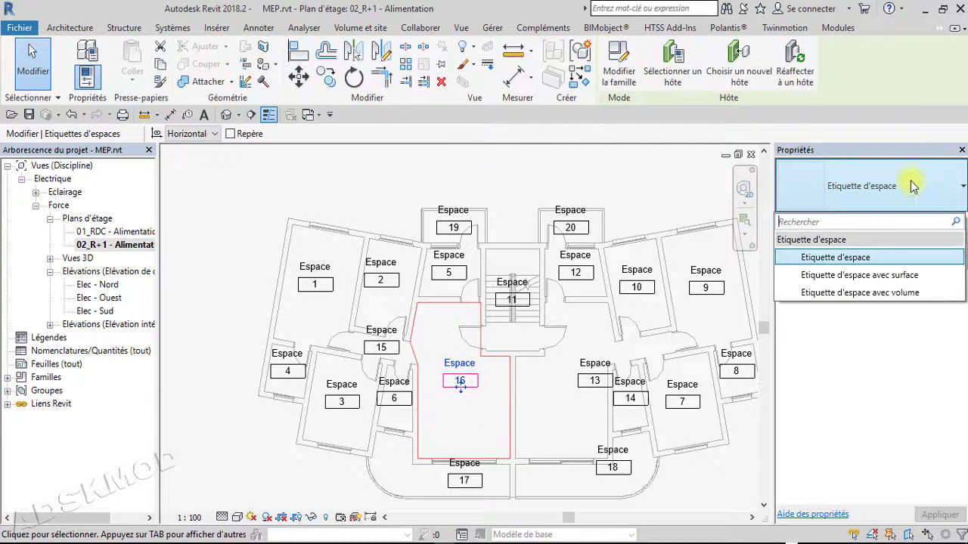
left_click(848, 110)
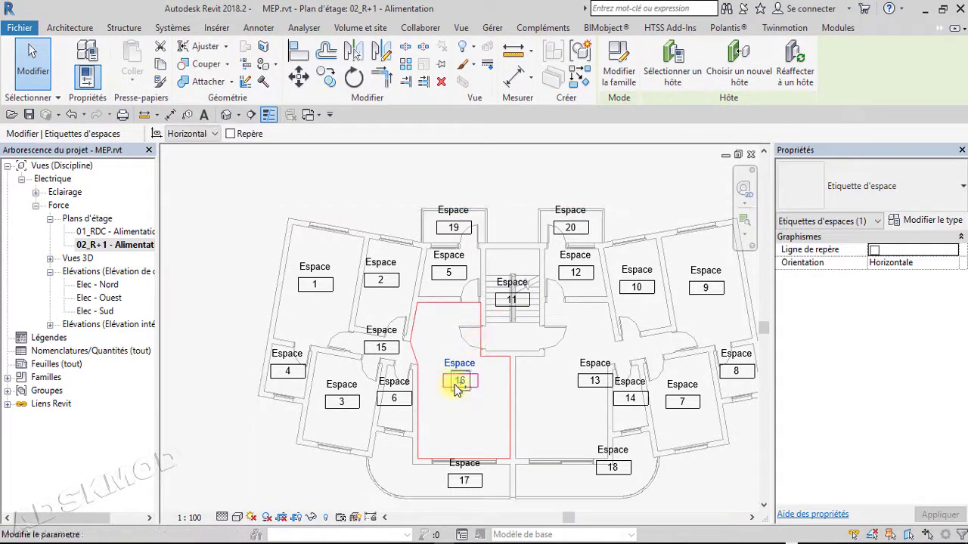
scroll(457, 387, "up", 3)
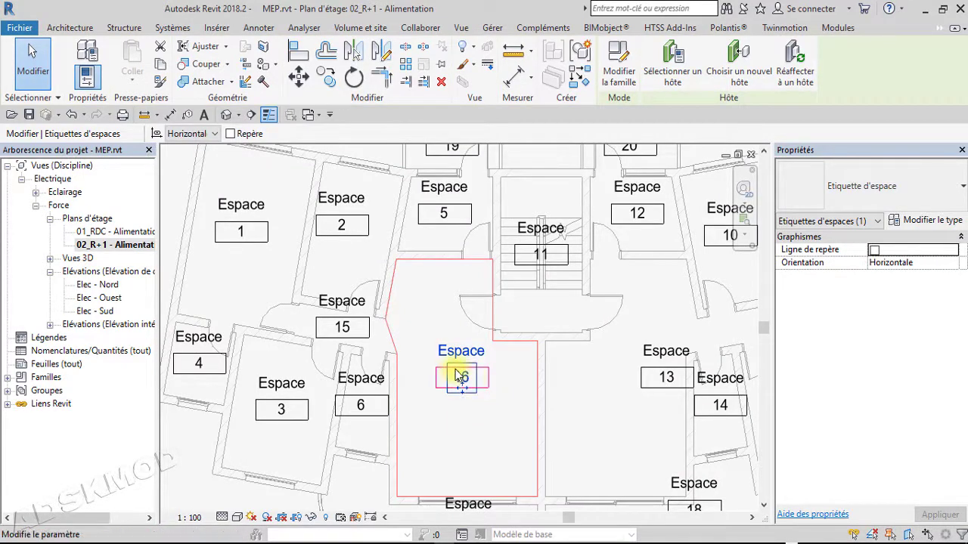
middle_click_drag(459, 376, 459, 337)
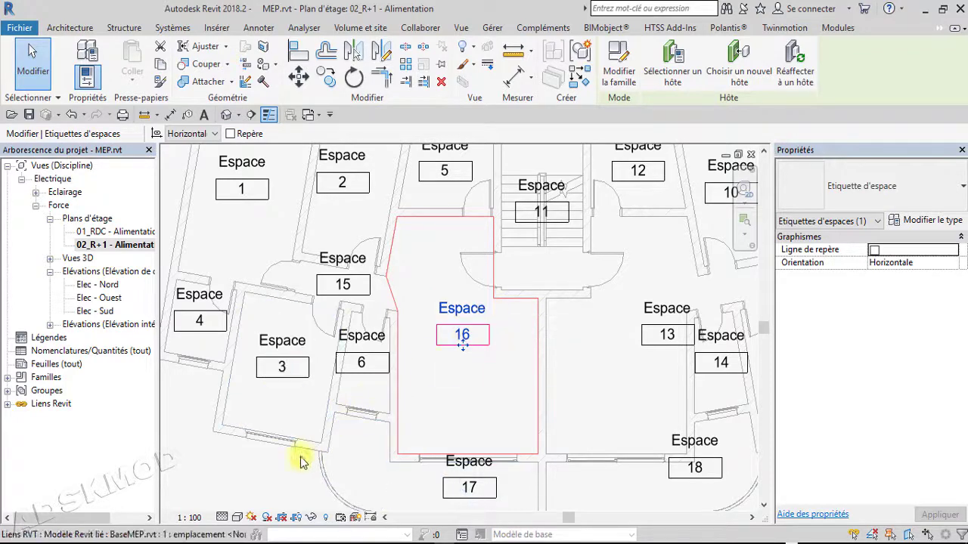
left_click(281, 471)
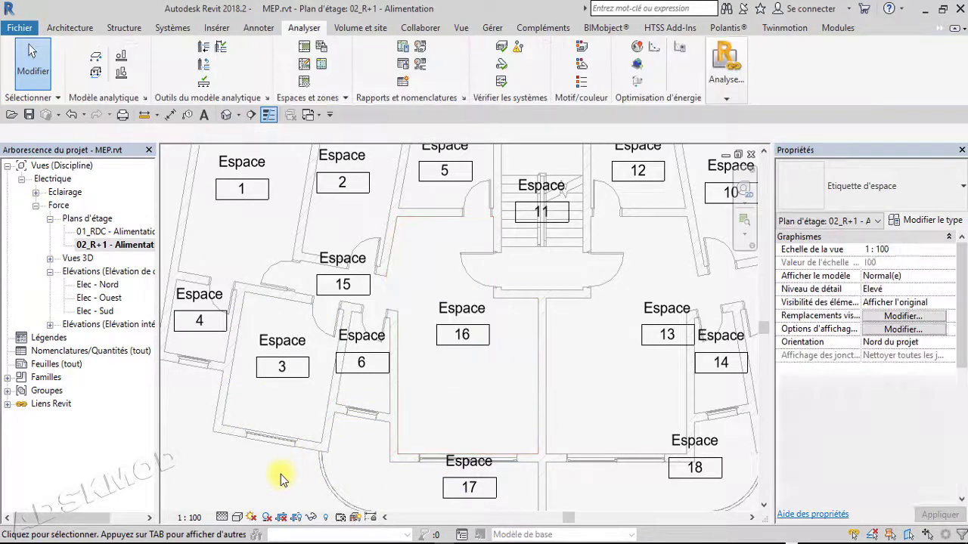
Open the space 16 tag's family for editing and delete its 101 space number label
left_click(474, 313)
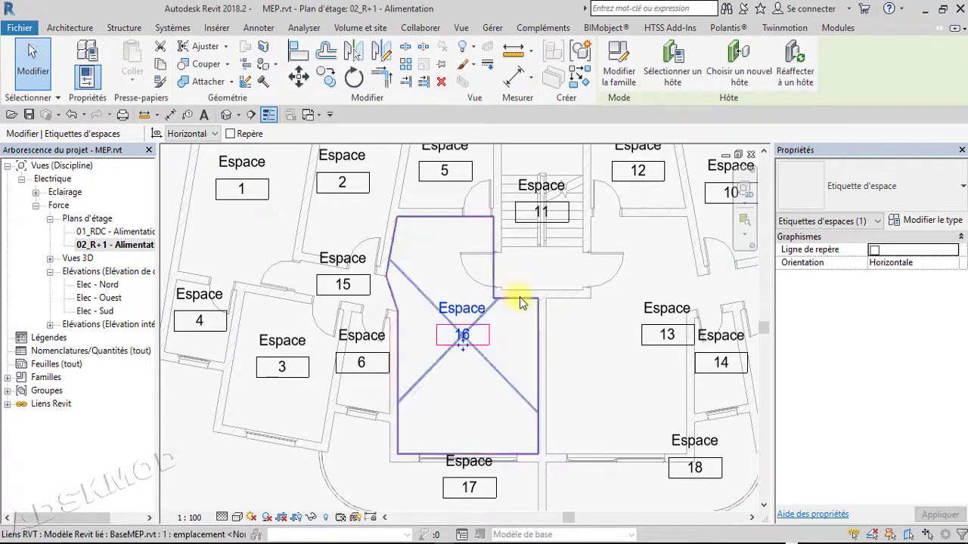
left_click(624, 80)
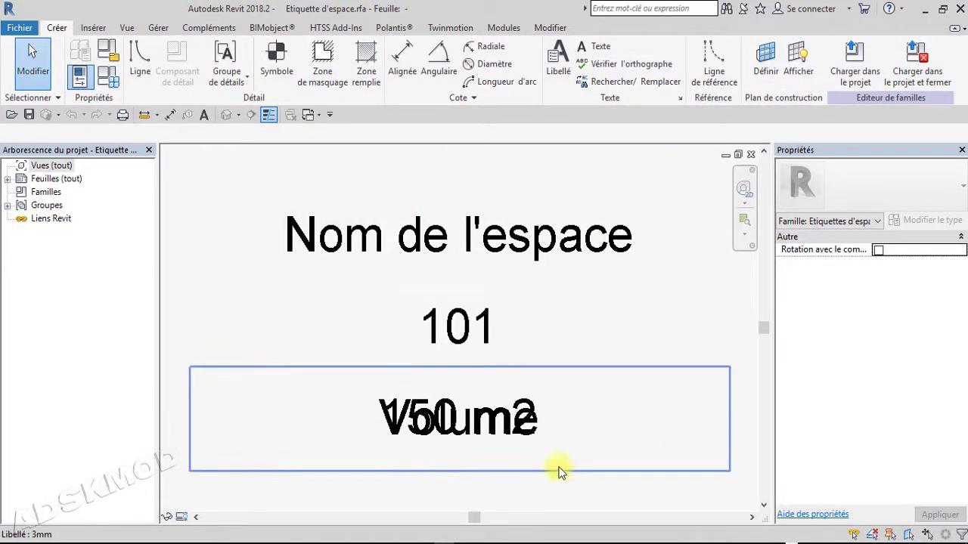
left_click(485, 324)
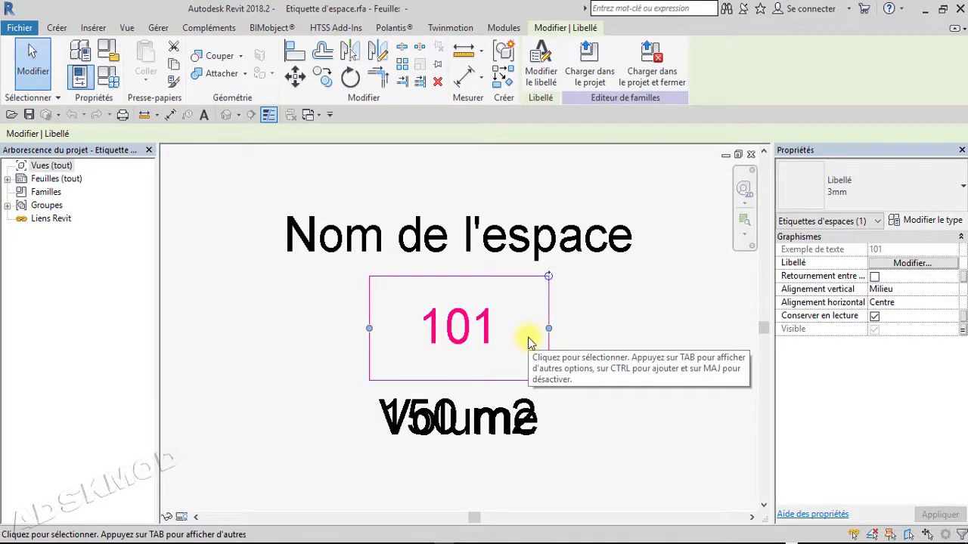
key("Delete")
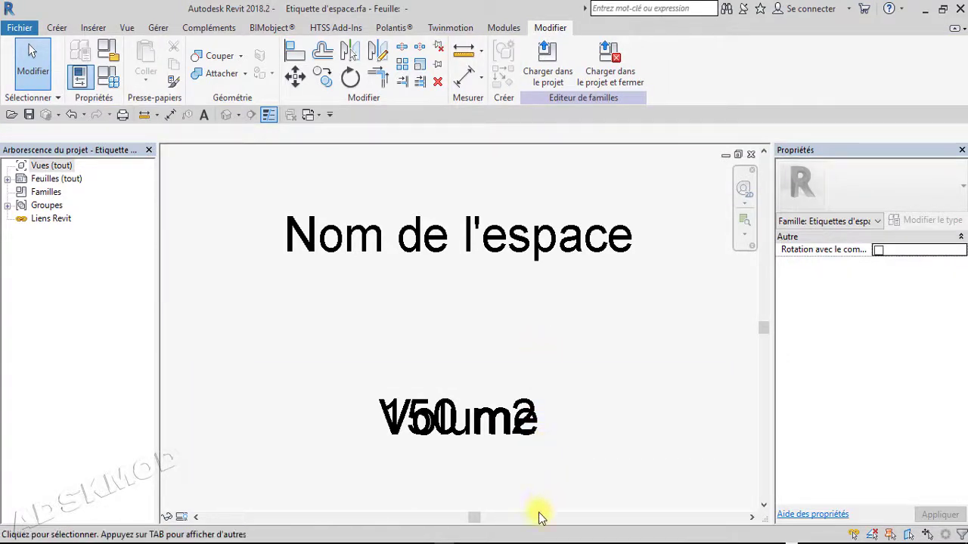
Move the overlapping area and volume labels together up to just below the Nom de l'espace label
middle_click_drag(541, 507, 556, 399)
left_click_drag(551, 432, 365, 245)
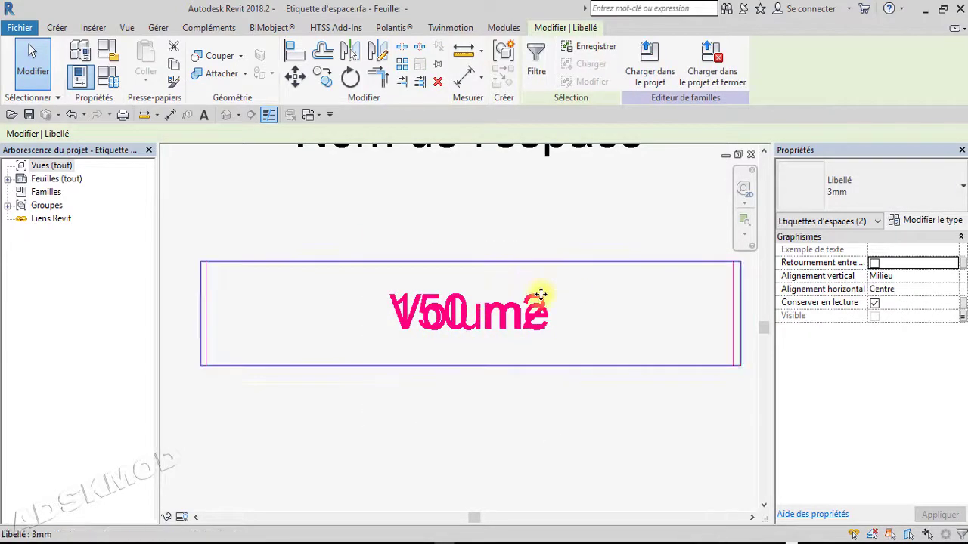
middle_click_drag(547, 294, 548, 391)
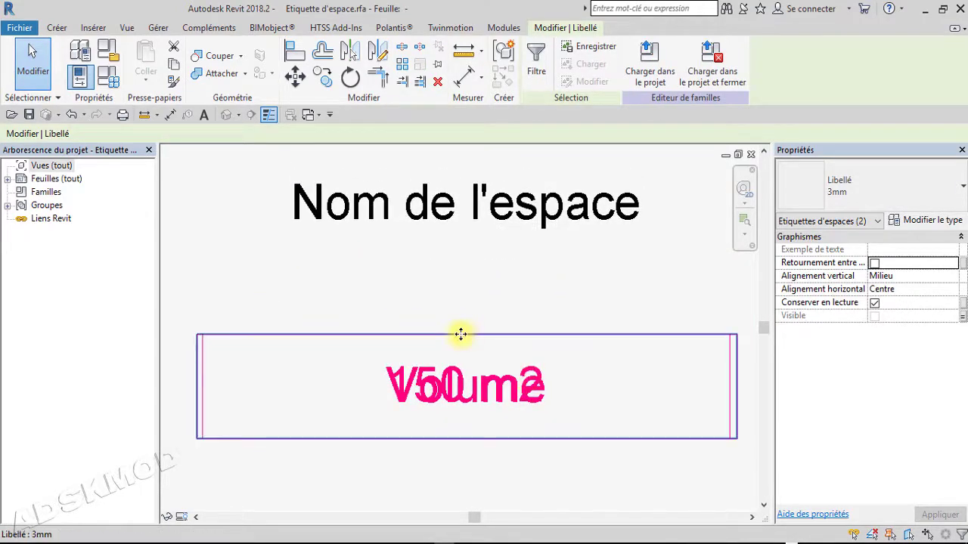
left_click_drag(460, 334, 458, 228)
left_click(463, 419)
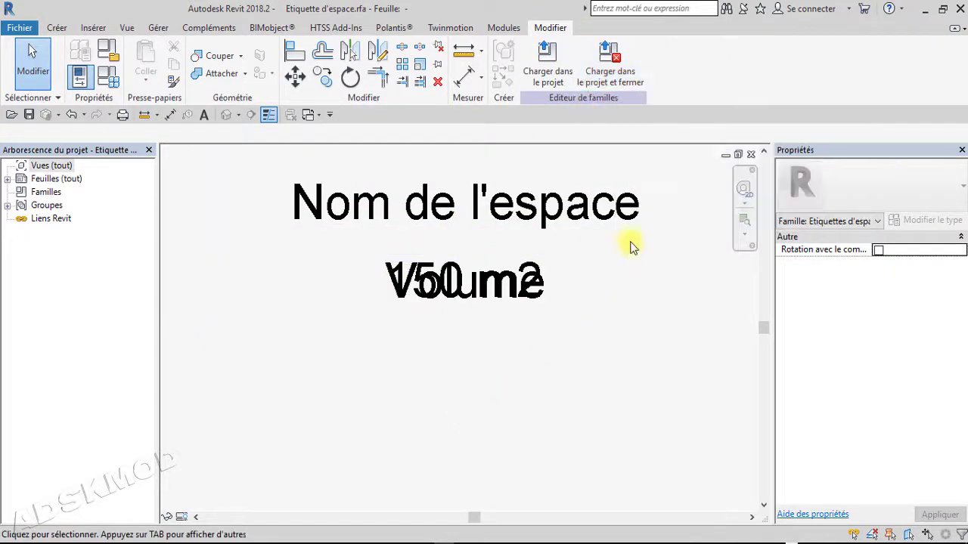
middle_click_drag(542, 336, 537, 467)
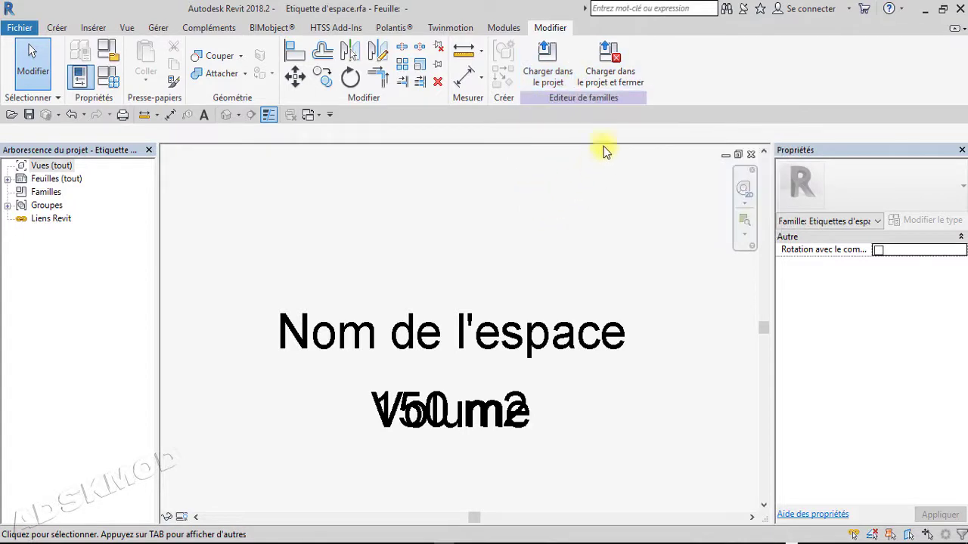
Load the edited tag family into the project, closing it without saving and replacing the existing version
left_click(610, 65)
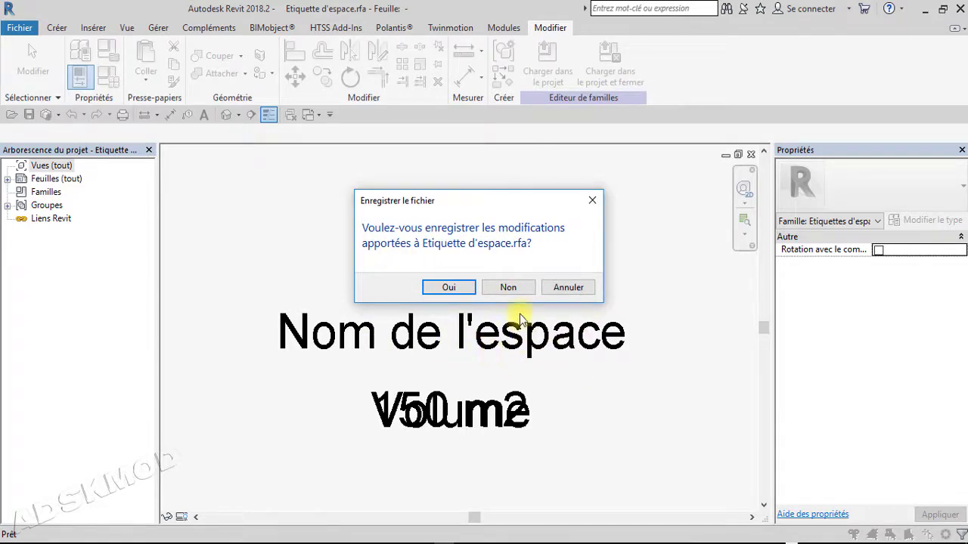
left_click(510, 288)
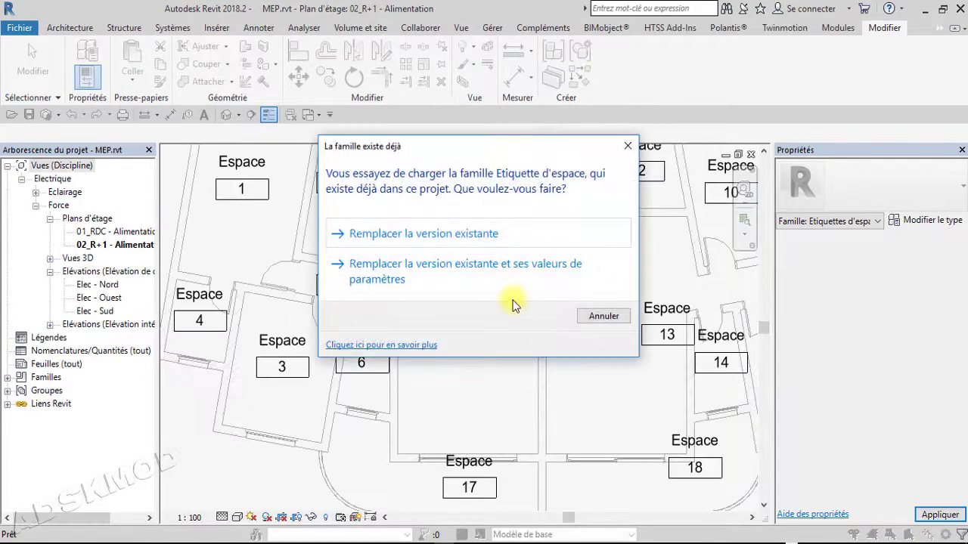
left_click_drag(475, 147, 715, 140)
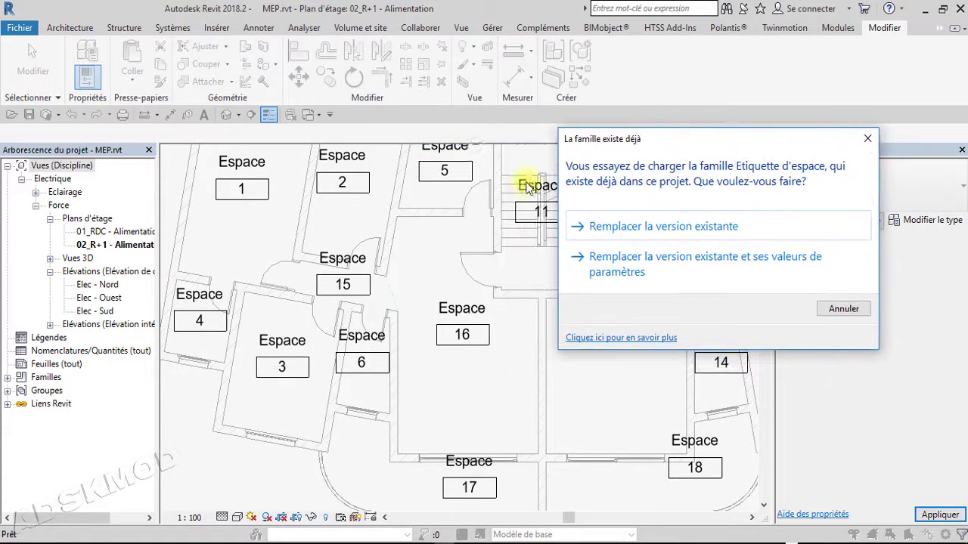
left_click(645, 231)
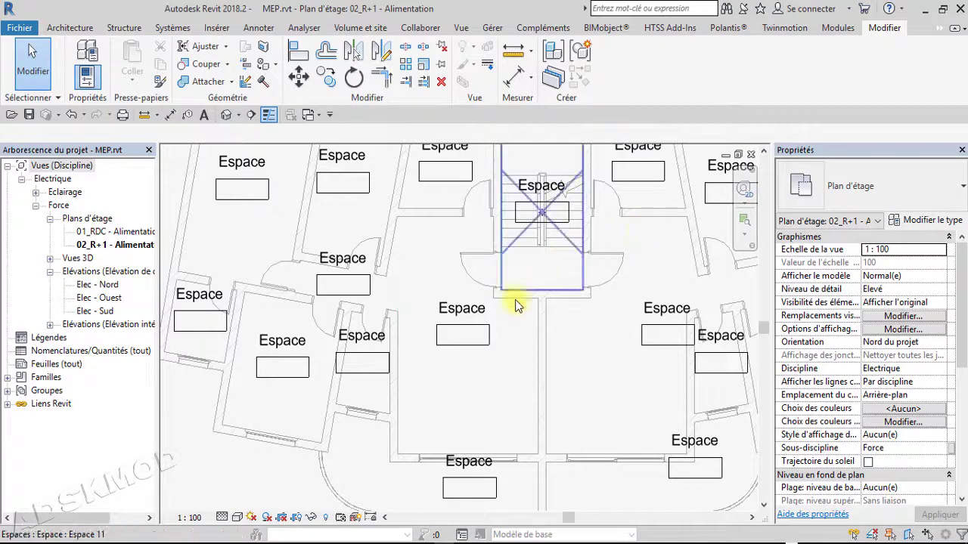
Turn off Afficher le numéro de l'espace in the type properties of the Etiquette d'espace tag
left_click(487, 337)
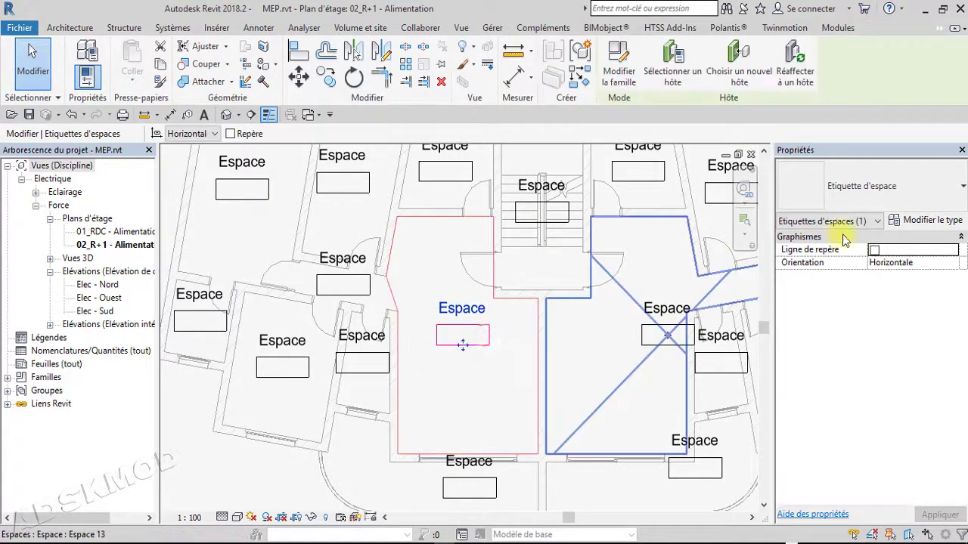
left_click(910, 224)
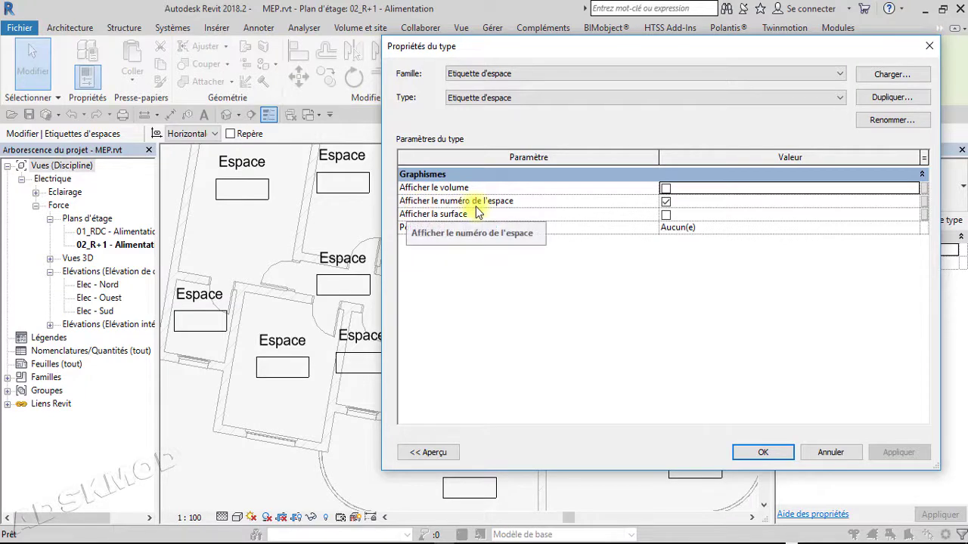
left_click(665, 202)
left_click(753, 456)
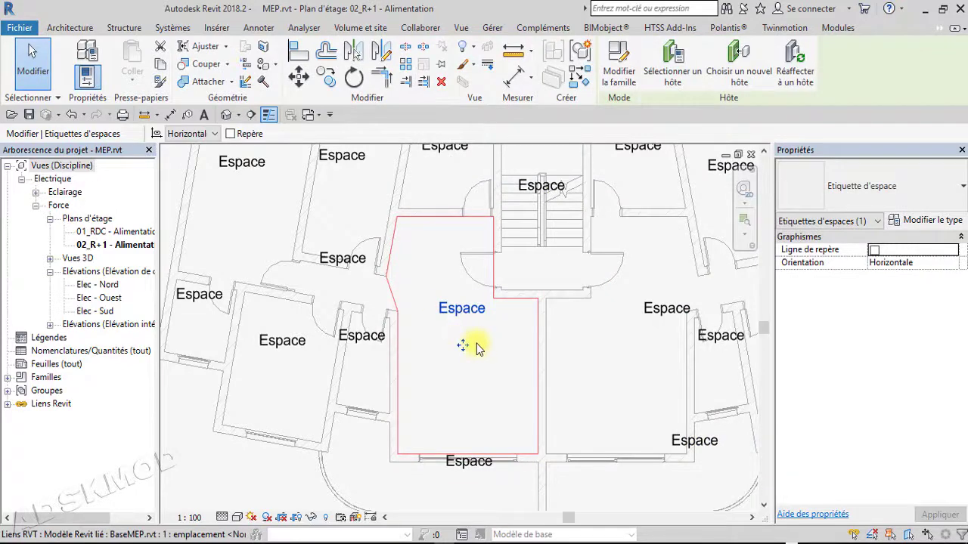
Turn on Afficher la surface in the Etiquette d'espace tag type
left_click(896, 219)
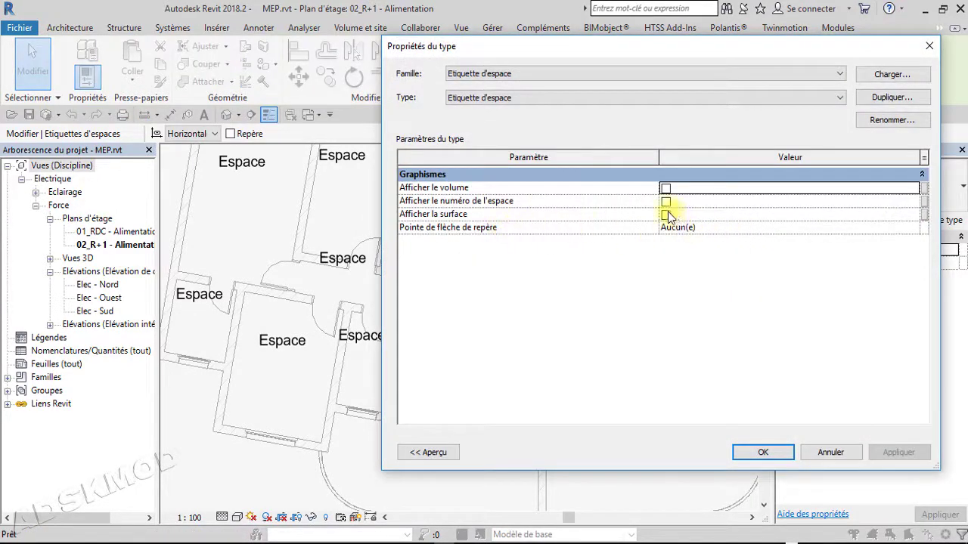
left_click(666, 216)
left_click(747, 452)
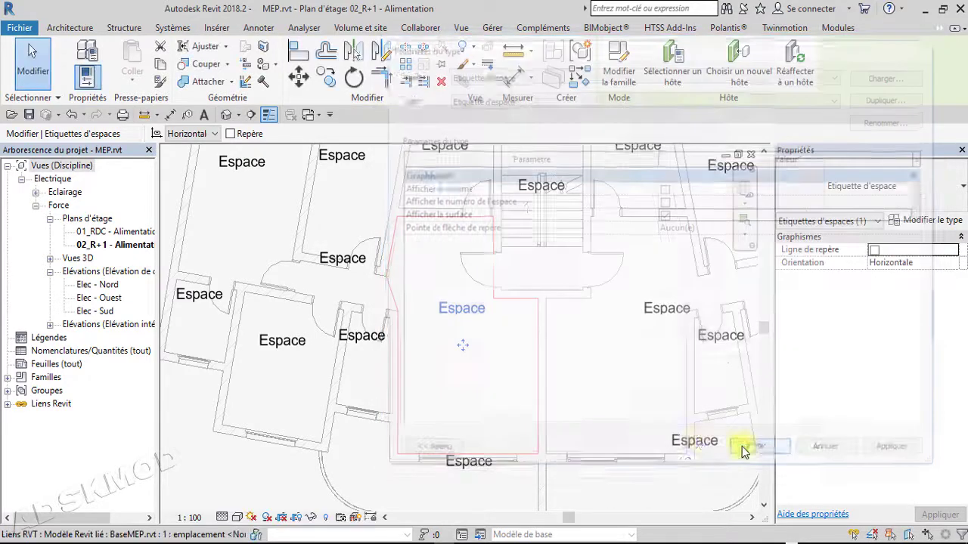
left_click(721, 346)
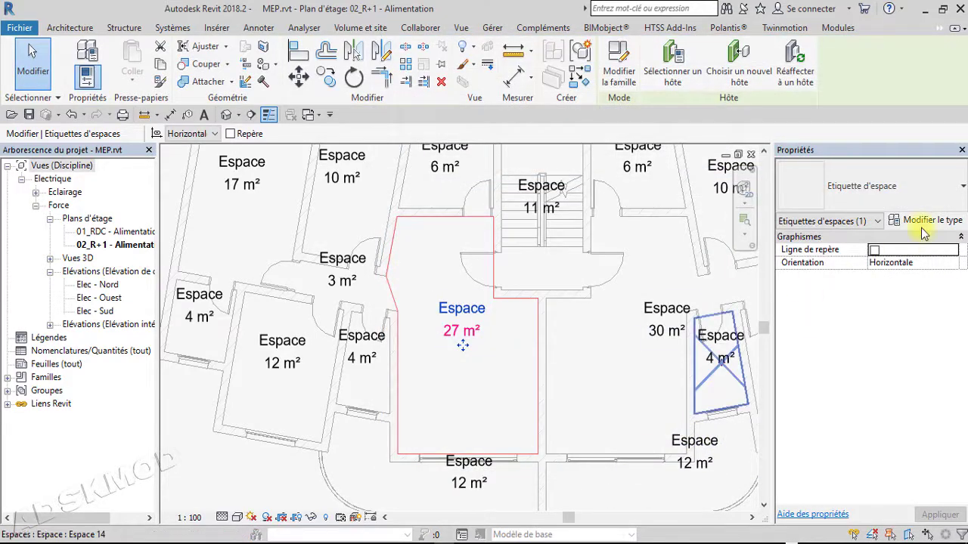
Set the Etiquette d'espace type to show the volume, with Afficher la surface off and Afficher le volume on
left_click(918, 220)
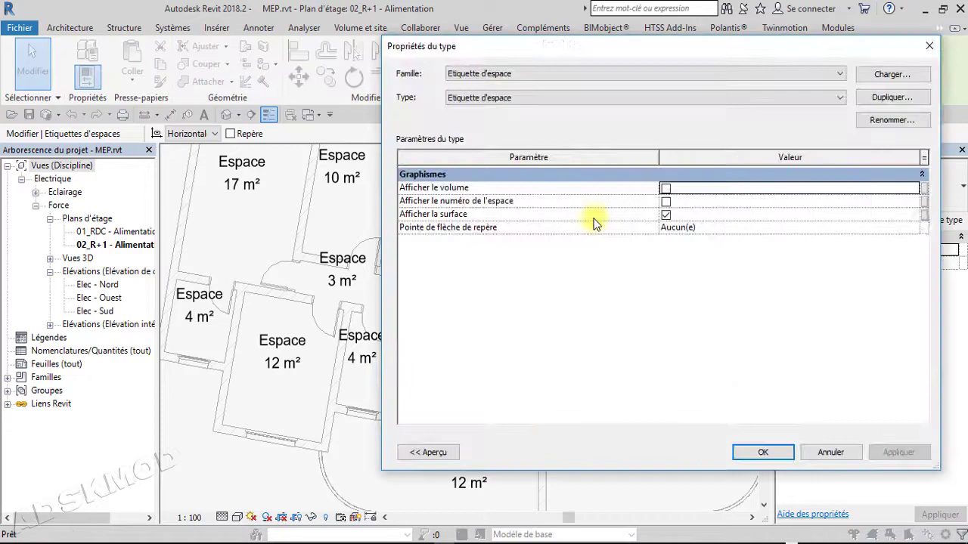
left_click(666, 215)
left_click(665, 188)
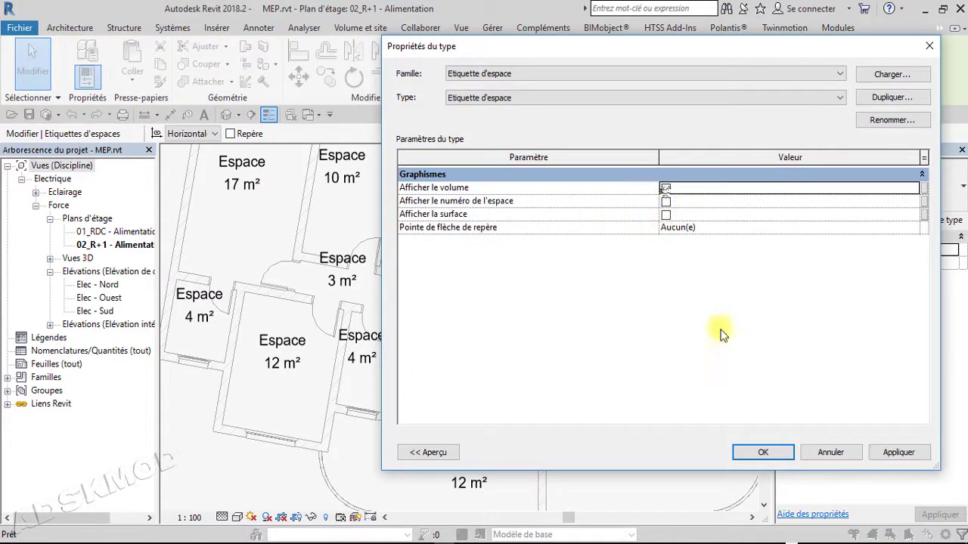
left_click(741, 456)
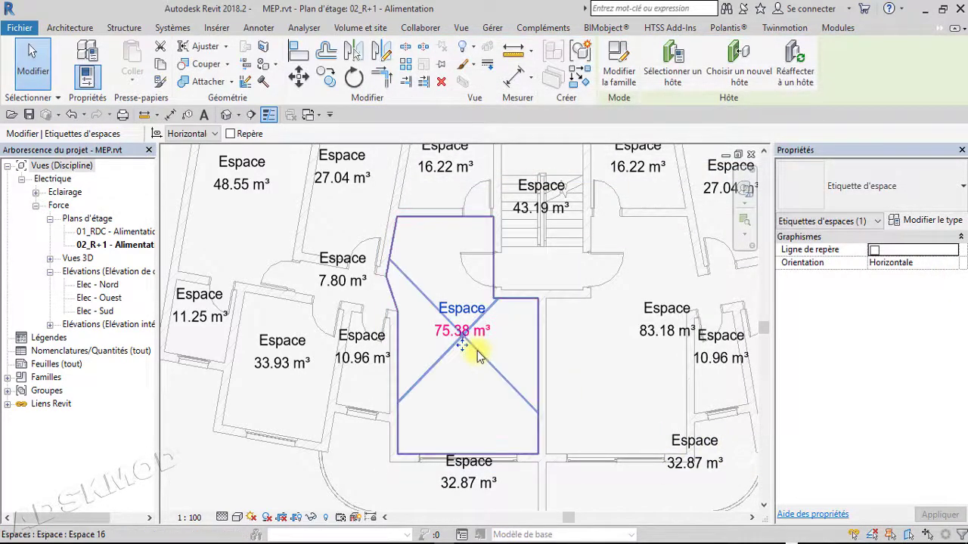
Turn on Afficher la surface alongside the volume in the Etiquette d'espace type, and switch it back off
left_click(930, 221)
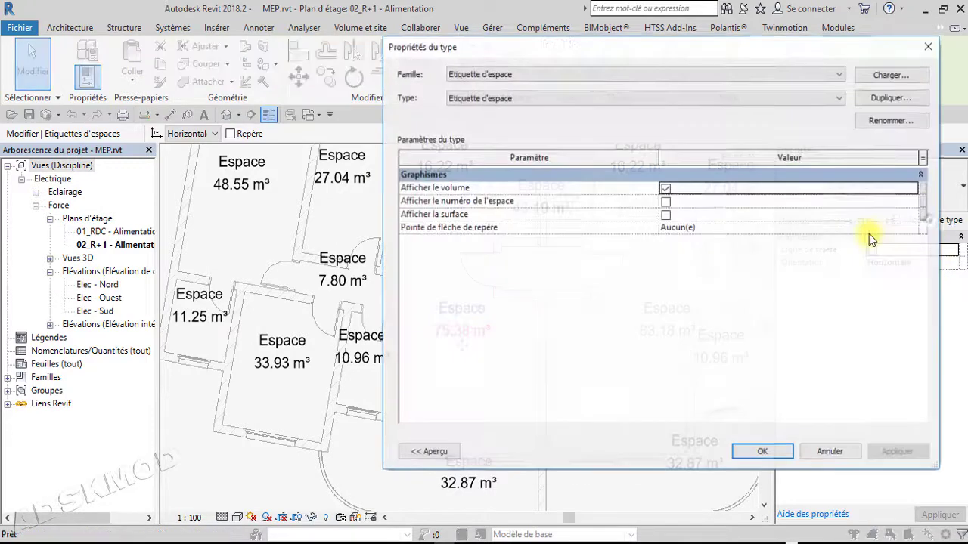
left_click(666, 214)
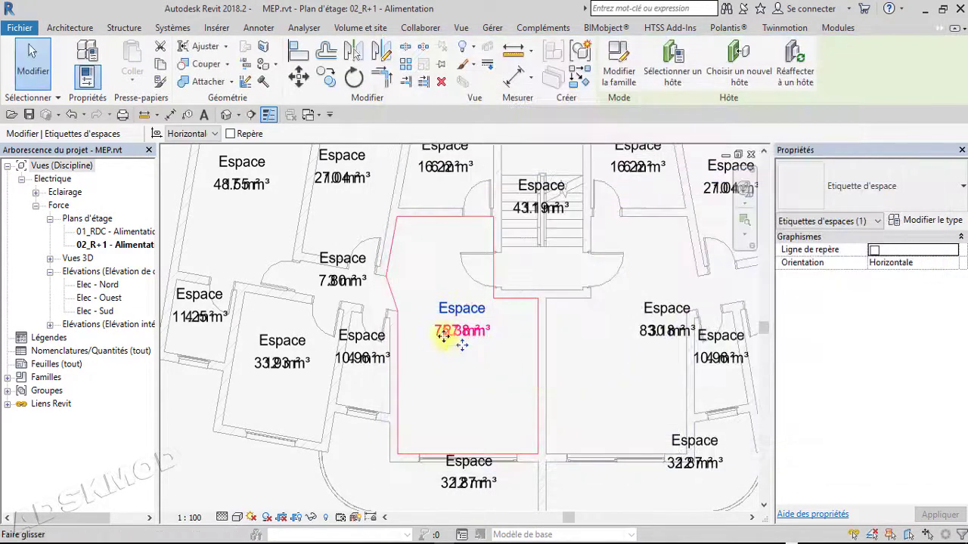
left_click(918, 221)
left_click(666, 215)
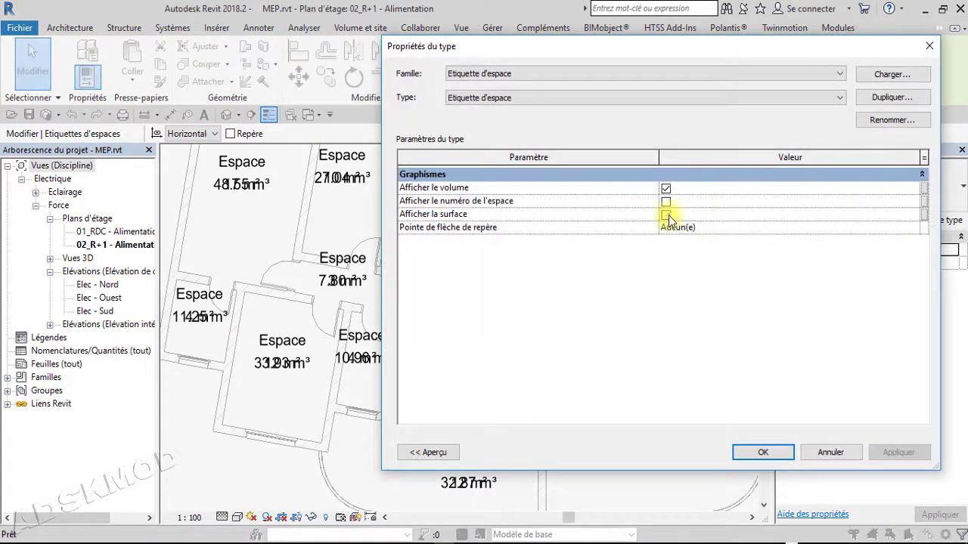
left_click(763, 453)
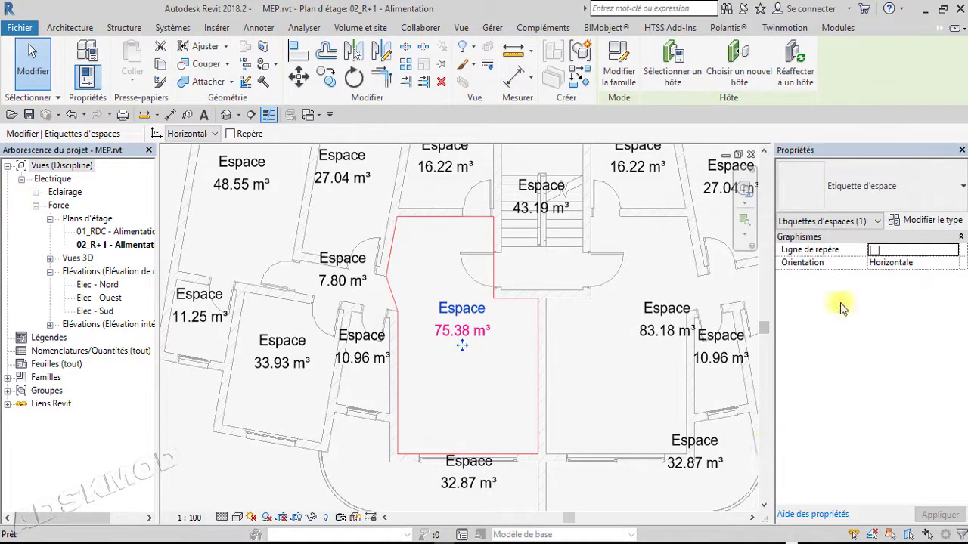
Try the Etiquette d'espace avec surface type on the selected tag, checking its type properties, and return it to Etiquette d'espace
left_click(904, 193)
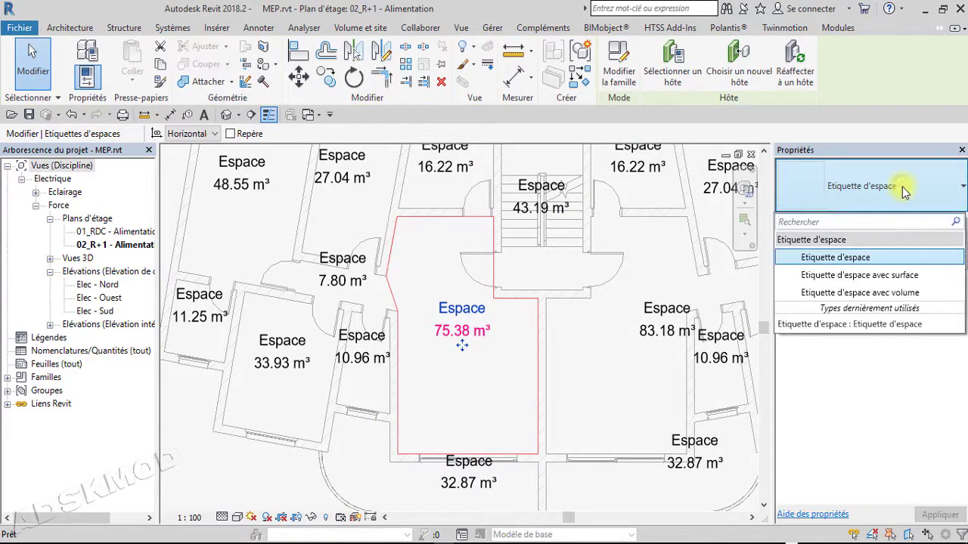
left_click(900, 276)
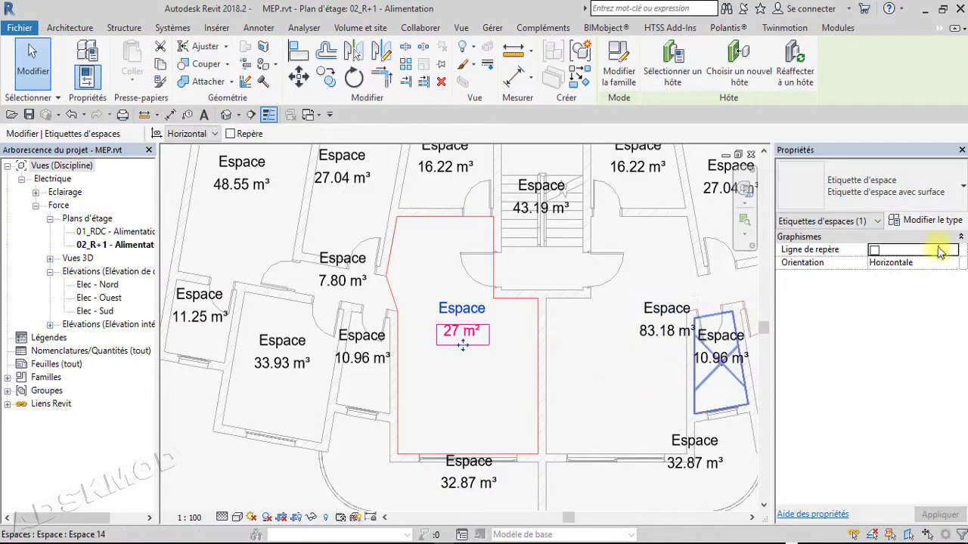
left_click(934, 220)
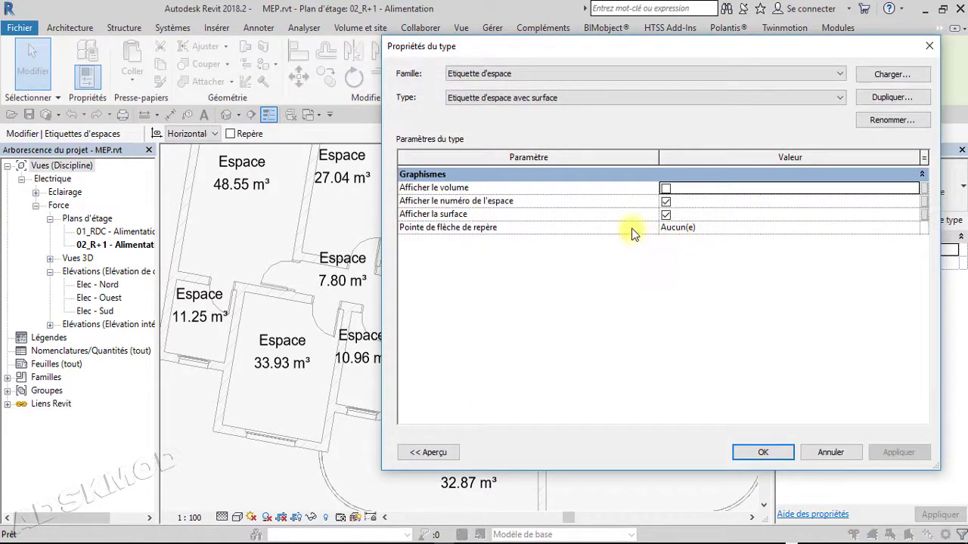
left_click(929, 46)
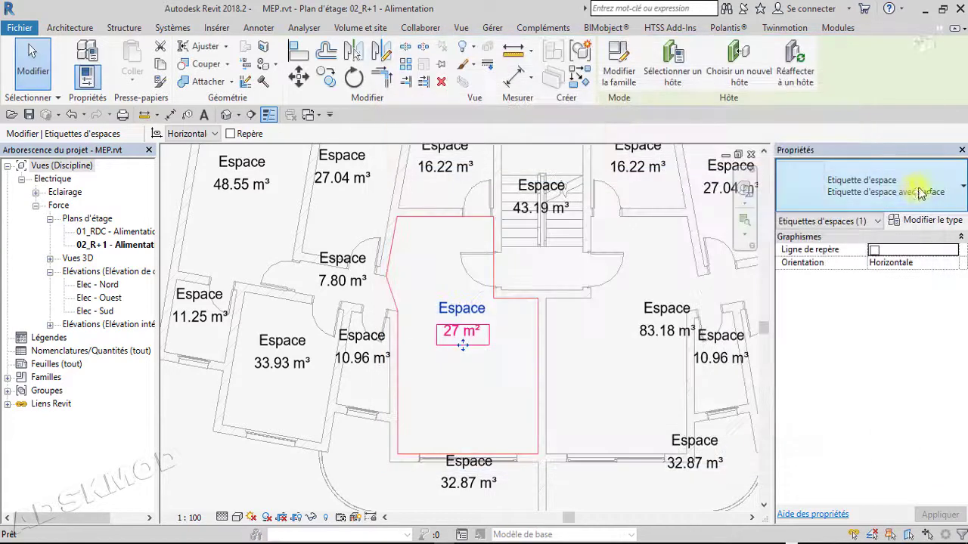
left_click(917, 194)
left_click(852, 254)
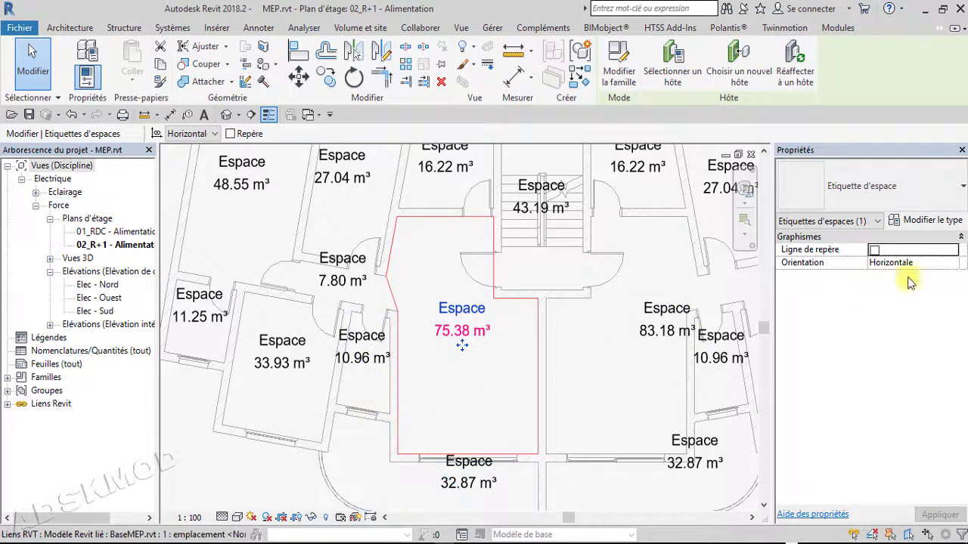
Turn off Afficher le volume in the Etiquette d'espace type so the tags show only the space name
left_click(917, 221)
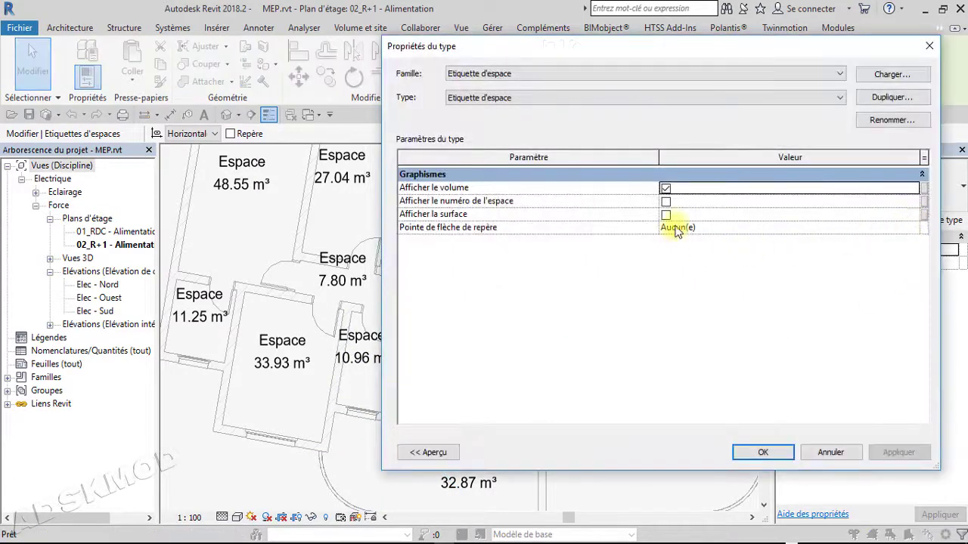
left_click(665, 187)
left_click(762, 452)
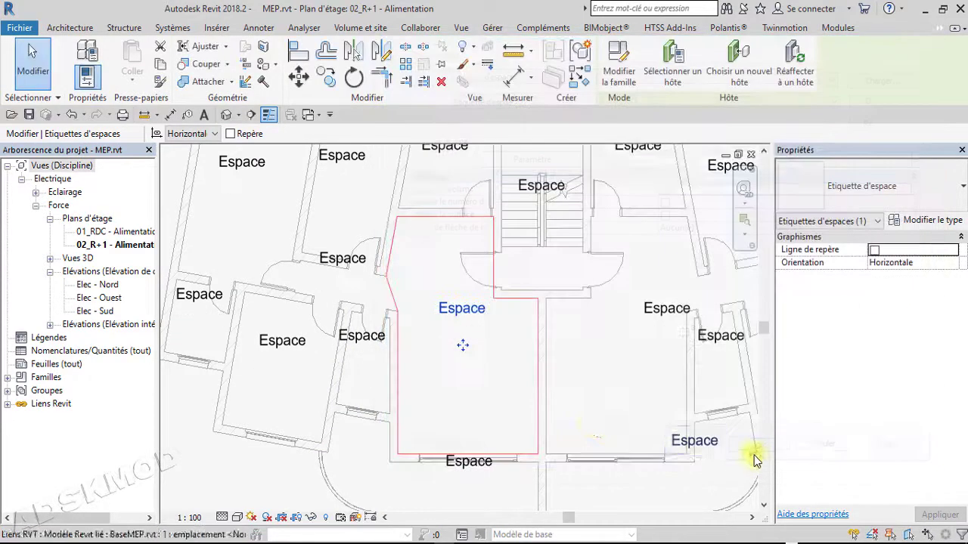
scroll(489, 414, "down", 3)
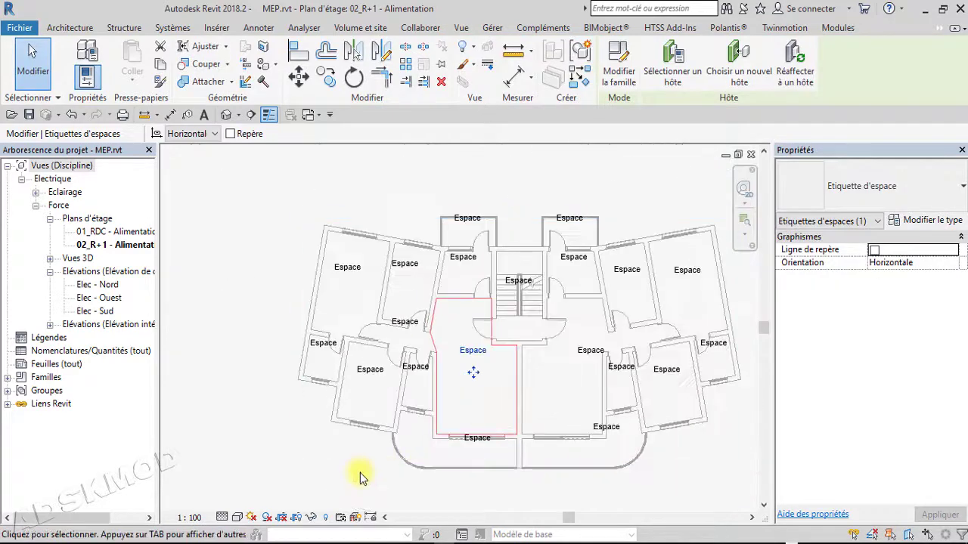
left_click(200, 363)
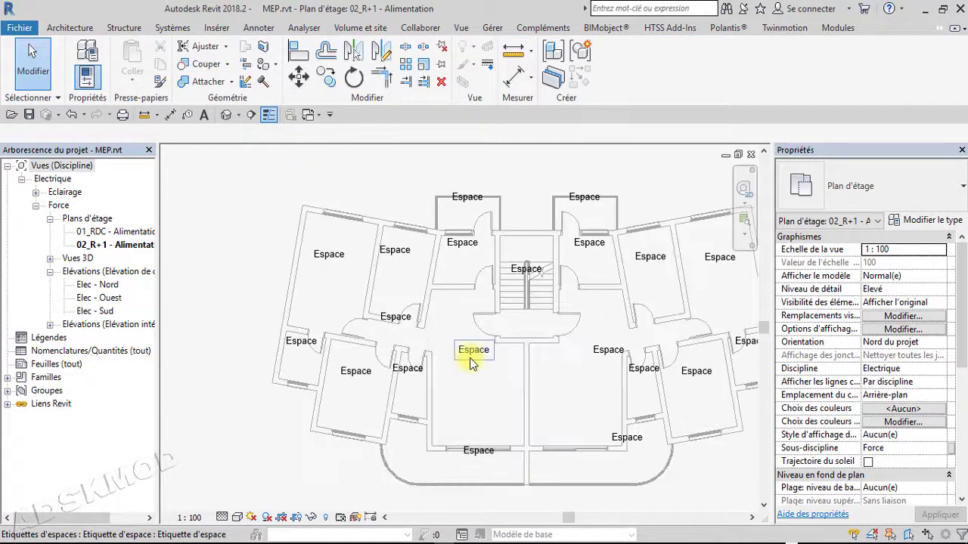
scroll(468, 356, "up", 1)
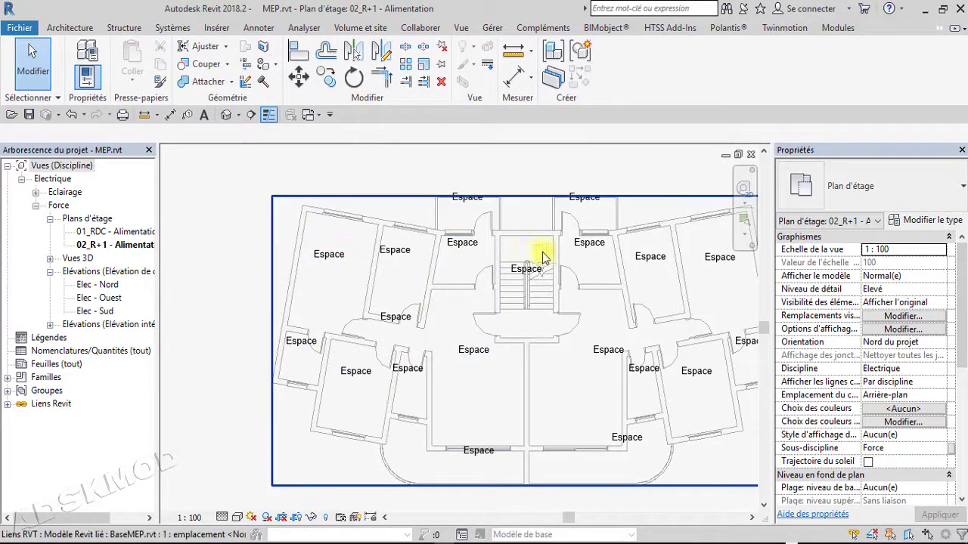
middle_click_drag(598, 342, 538, 334)
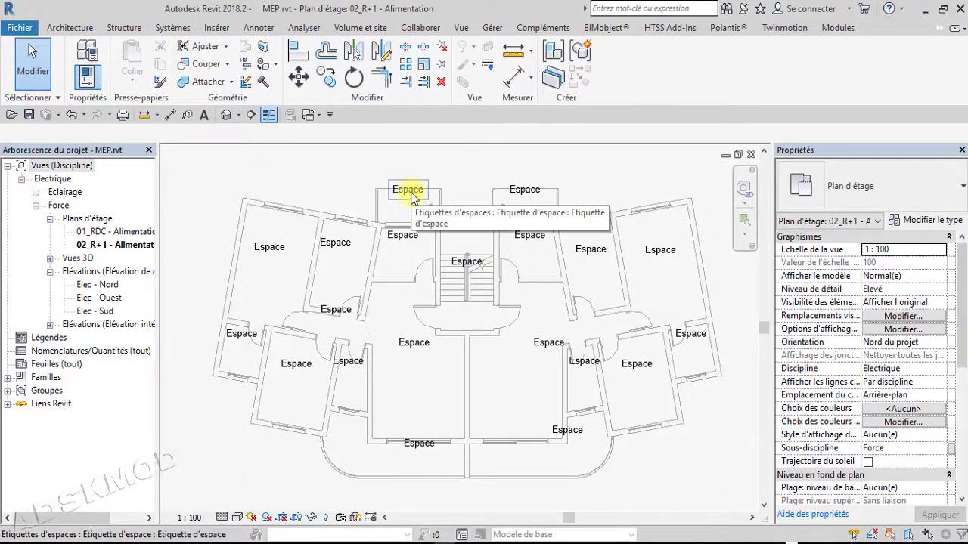
Open the space name in the upper-left balcony's tag for editing
scroll(412, 198, "up", 2)
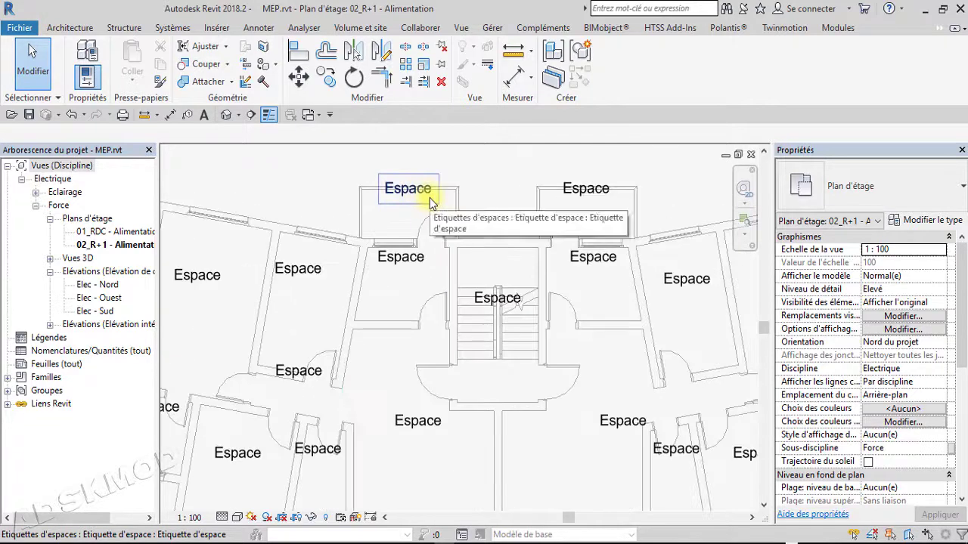
left_click(416, 196)
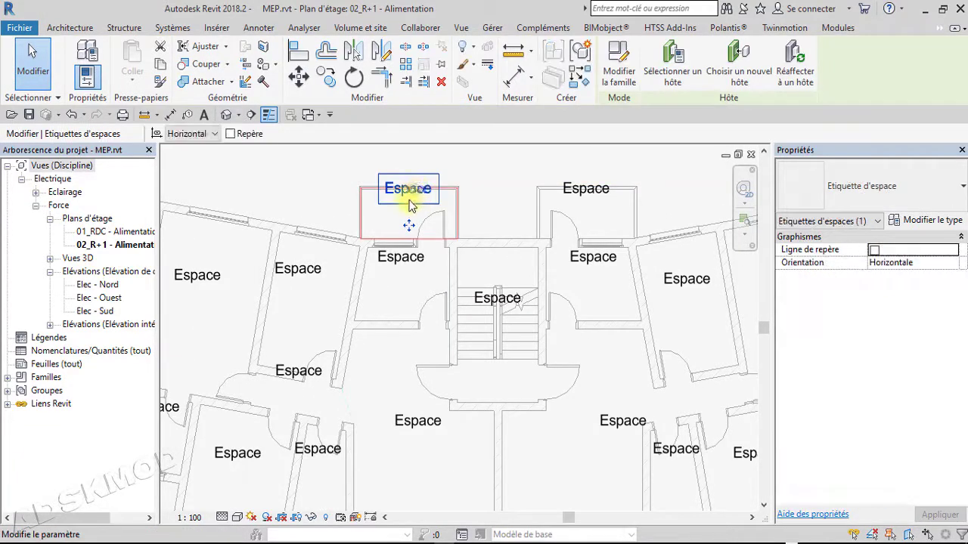
left_click(411, 195)
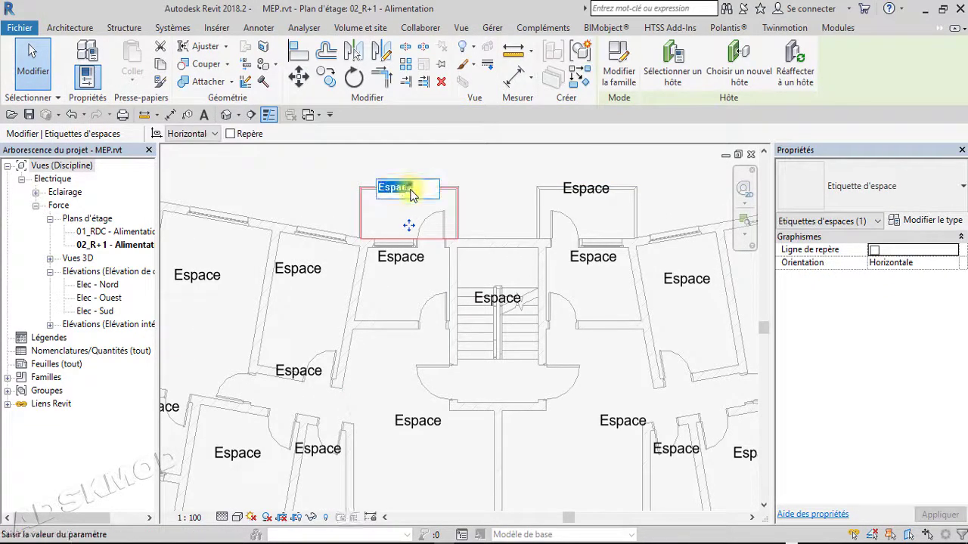
left_click(449, 170)
Delete the staircase space from the 02_R+1 plan and undo the deletion
scroll(502, 211, "down", 3)
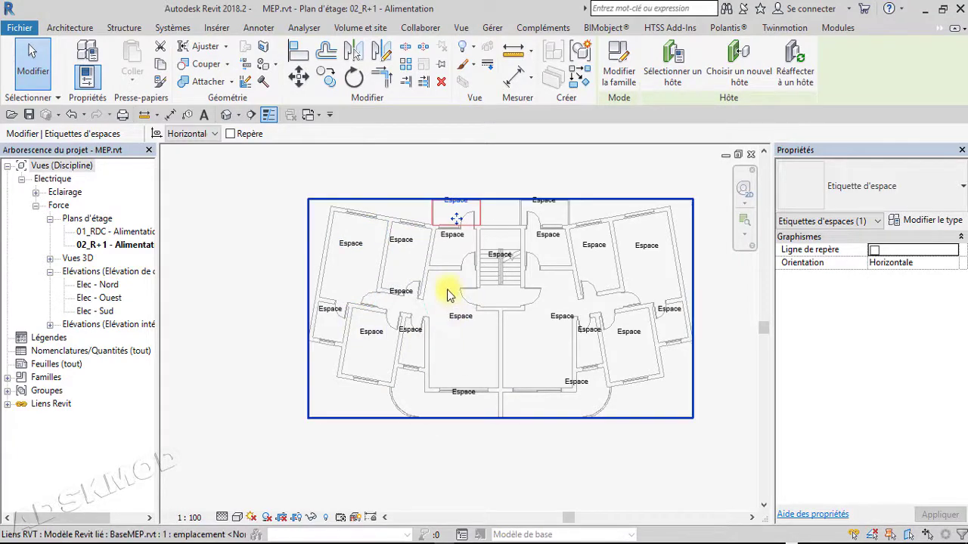
scroll(429, 323, "up", 2)
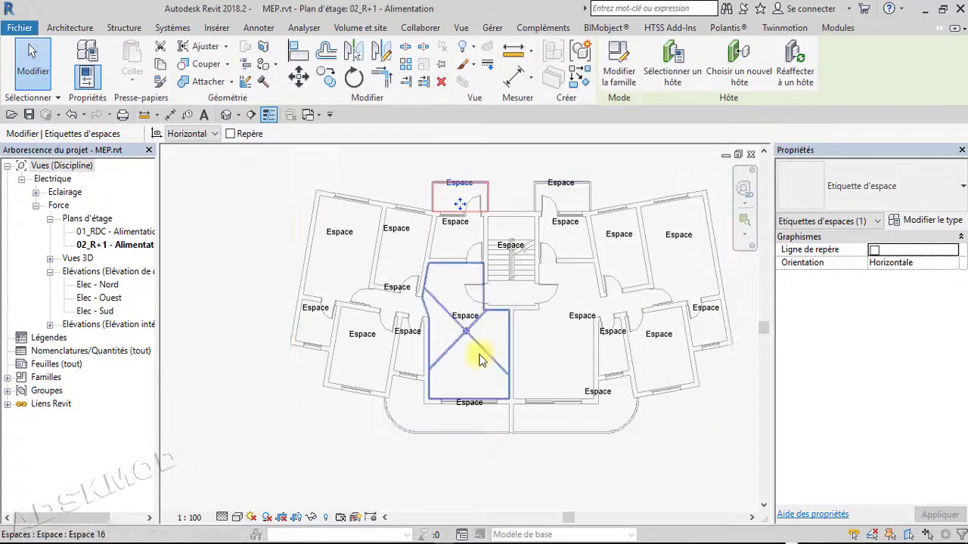
scroll(478, 355, "up", 1)
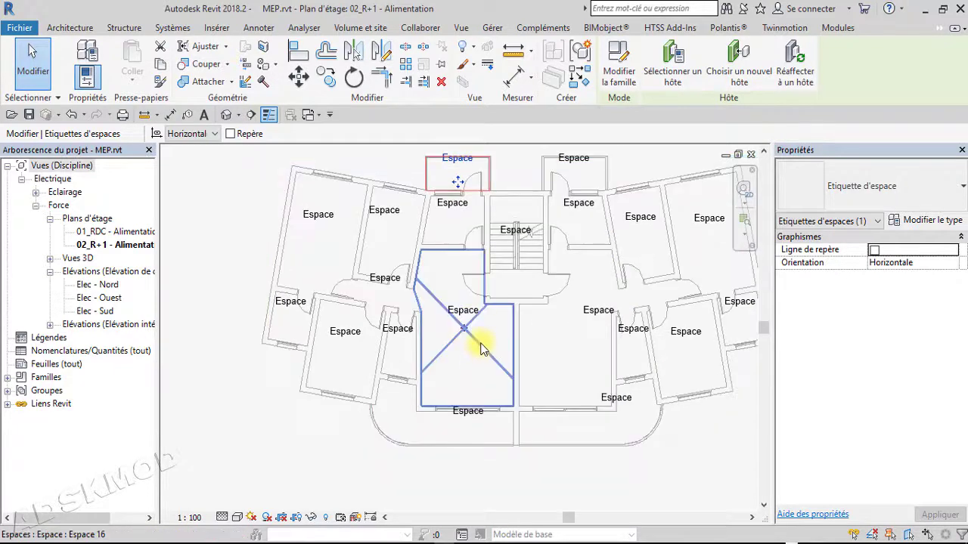
left_click(535, 264)
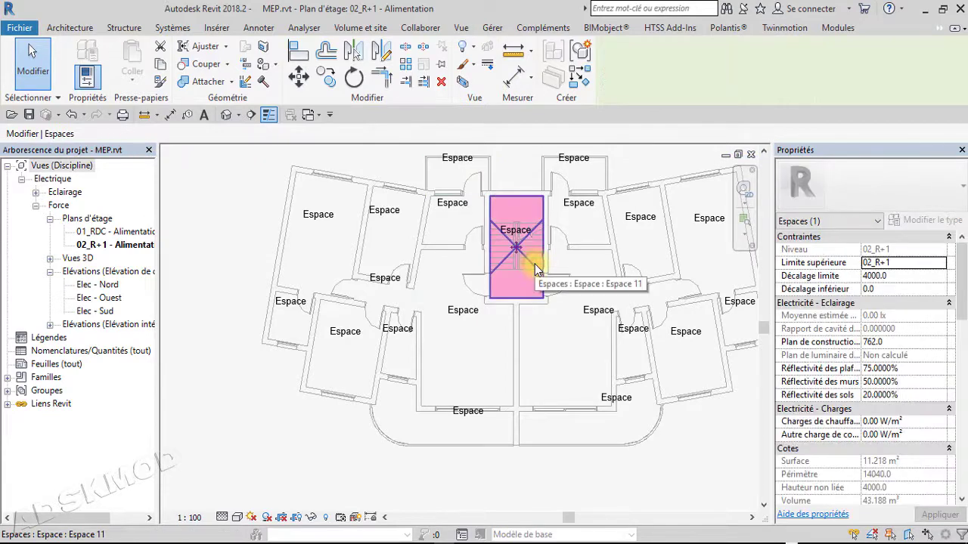
key("Delete")
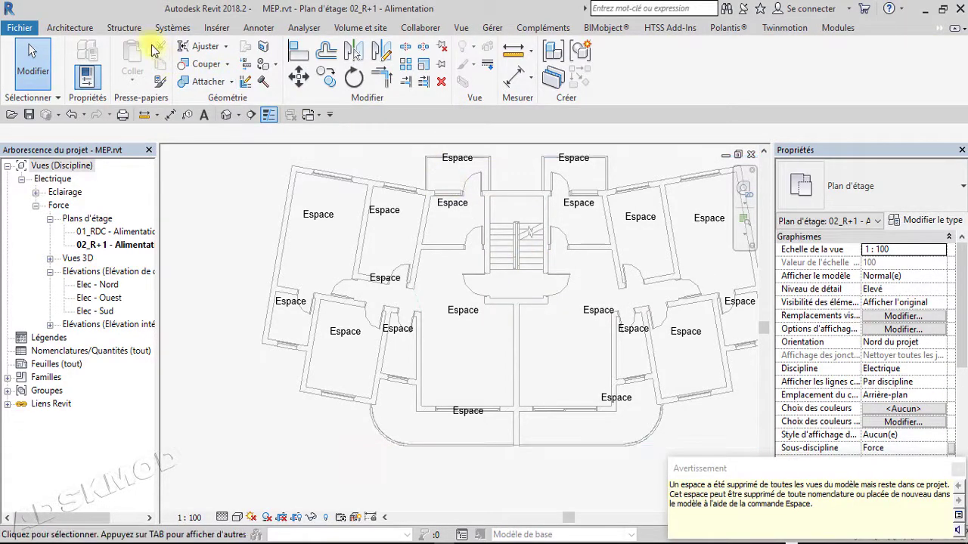
left_click(72, 115)
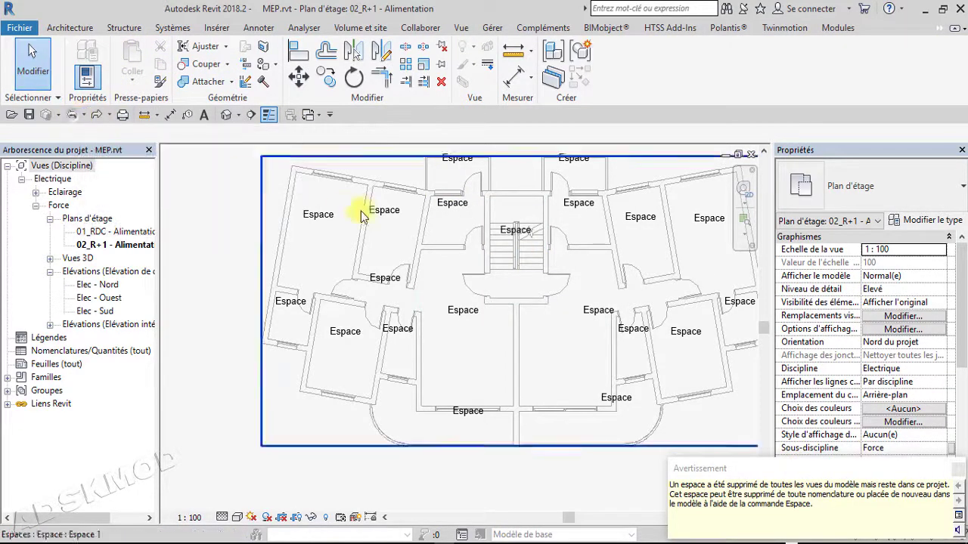
left_click(959, 472)
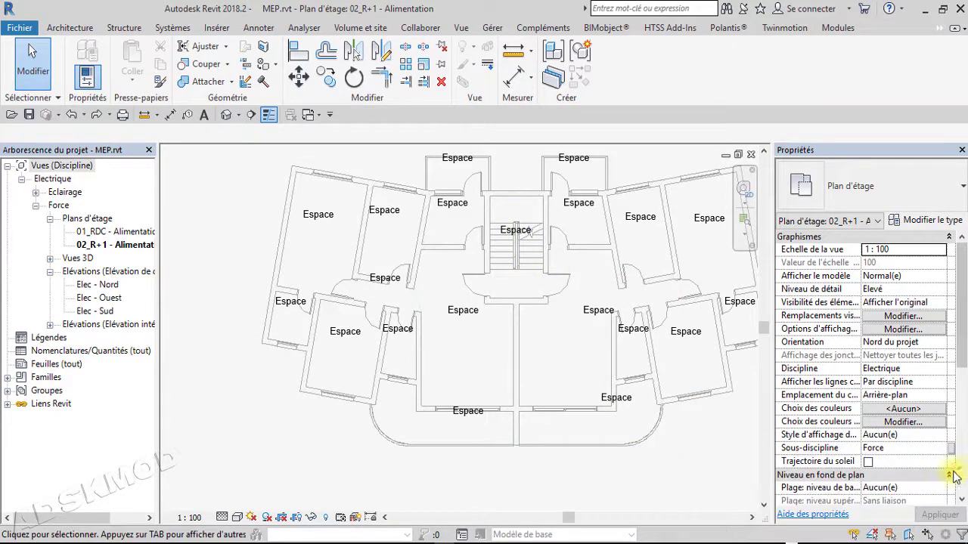
Assign the linked rooms' names and numbers to the spaces with the space naming tool, using Noms et numéros and Tous les niveaux
scroll(458, 266, "up", 3, "ctrl")
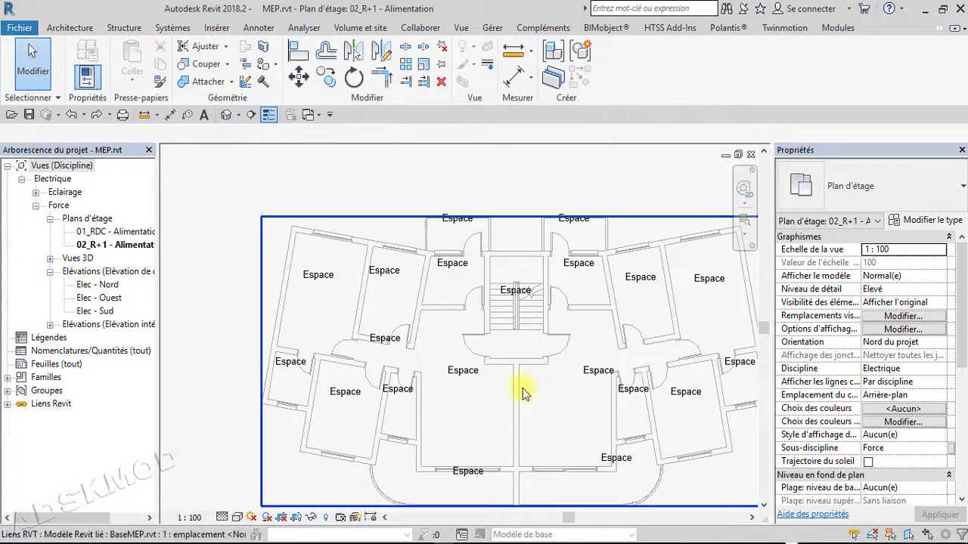
middle_click_drag(529, 453, 469, 400)
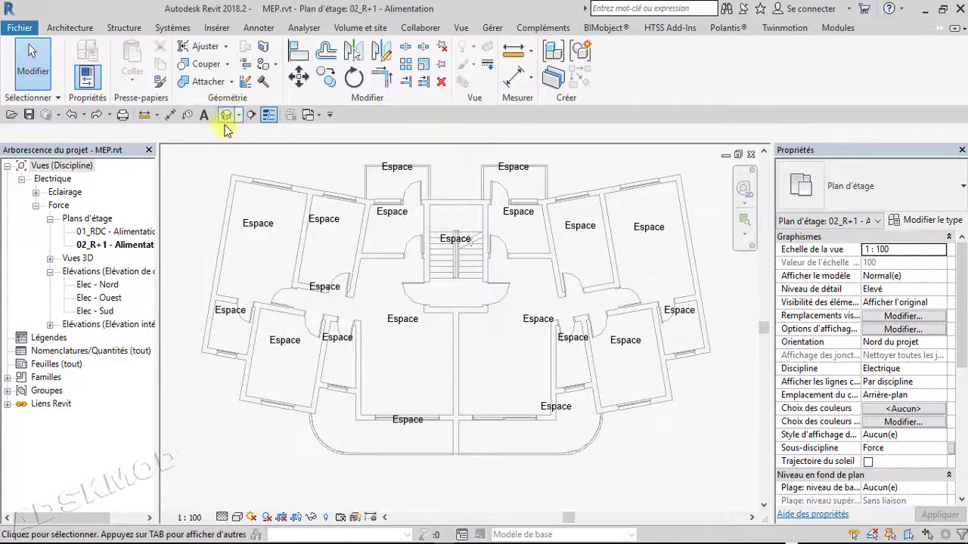
left_click(305, 30)
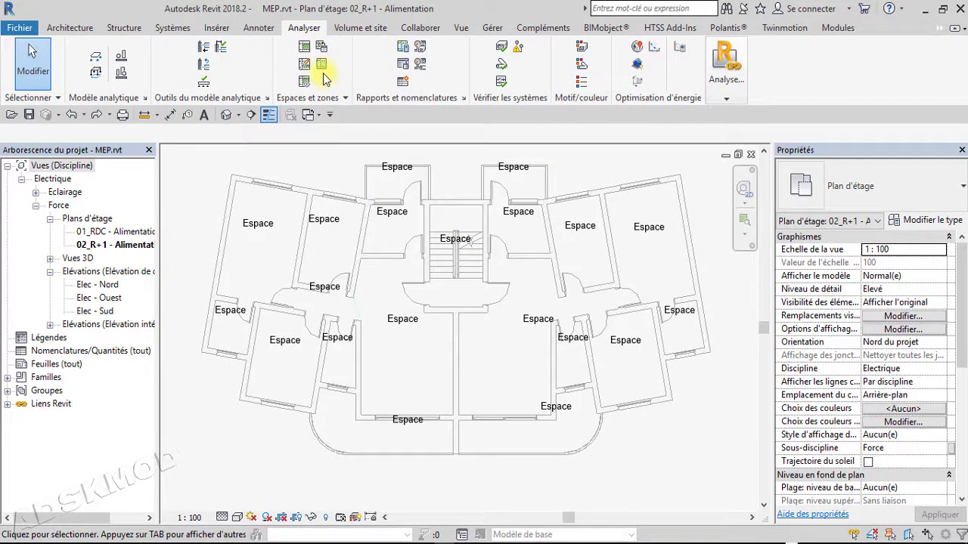
left_click(344, 98)
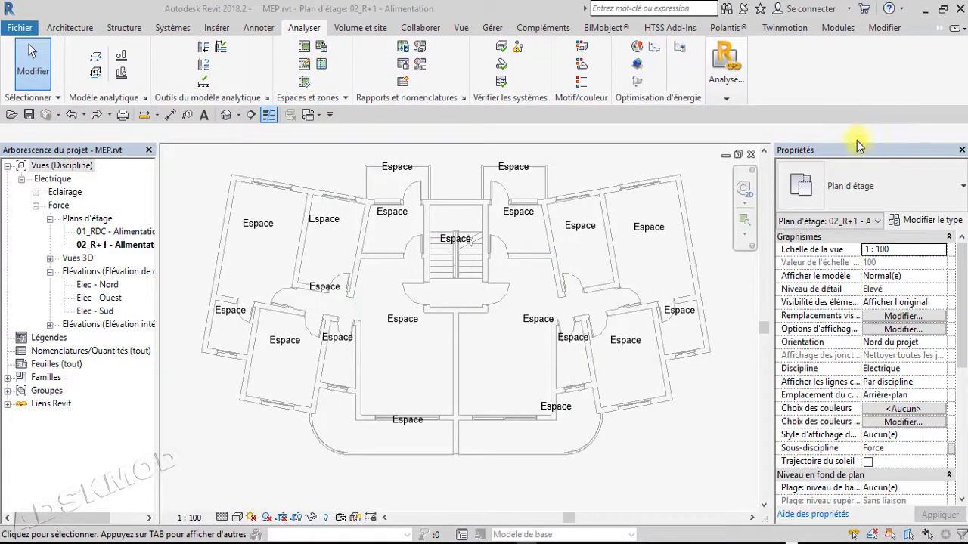
left_click(321, 49)
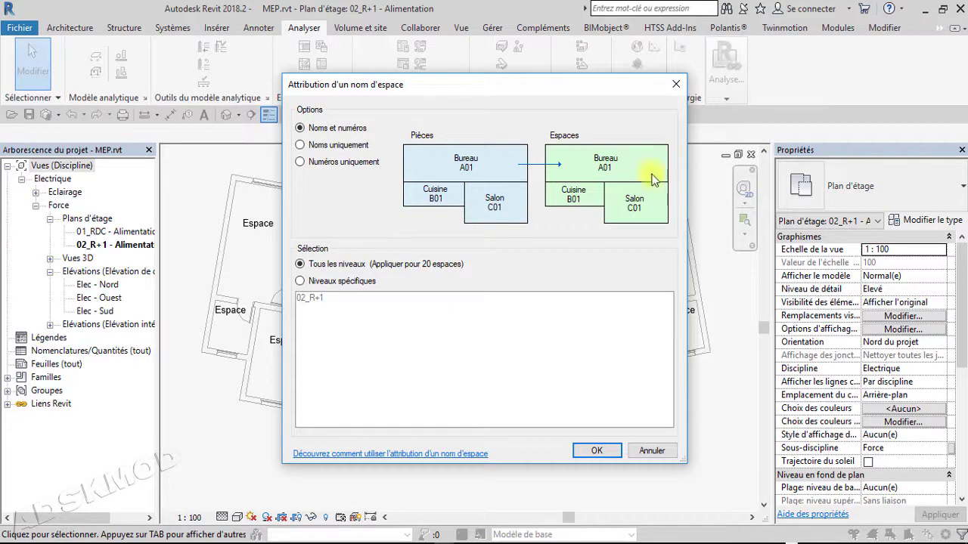
left_click(596, 451)
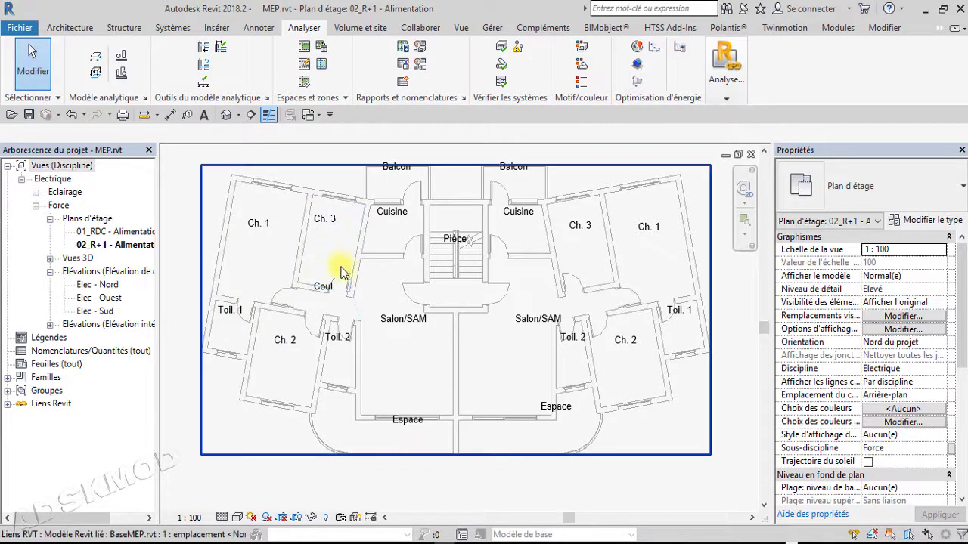
Try to move the left apartment's Ch. 3 tag above and outside its space
left_click(326, 220)
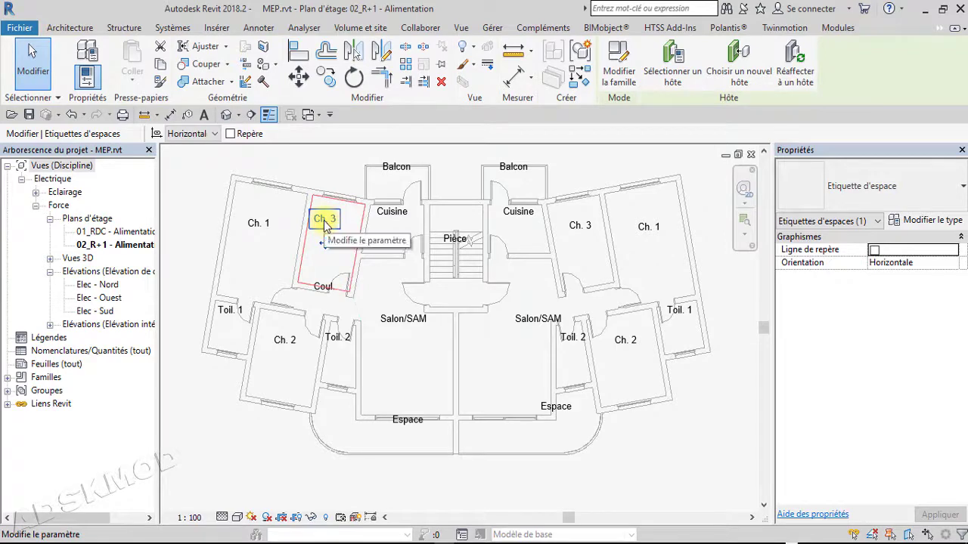
left_click_drag(325, 242, 320, 184)
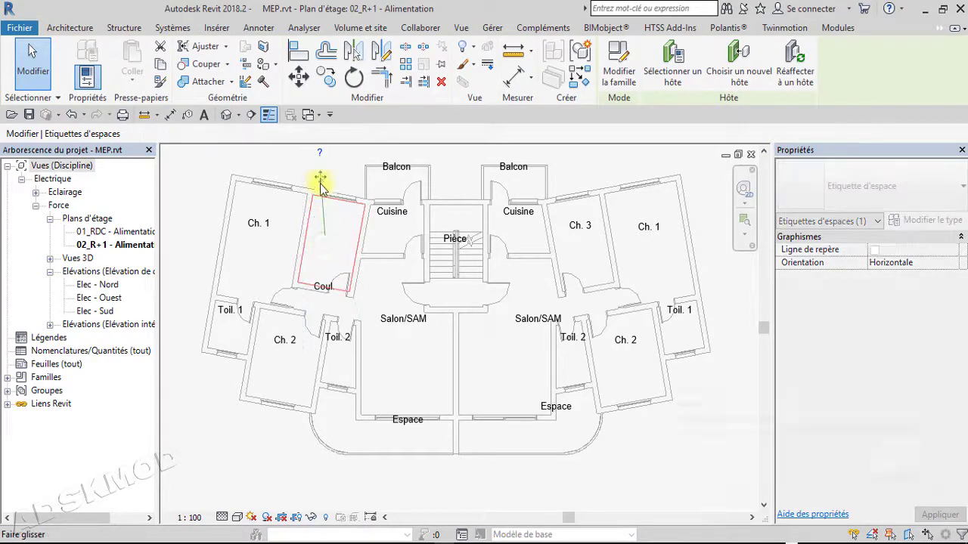
left_click(732, 523)
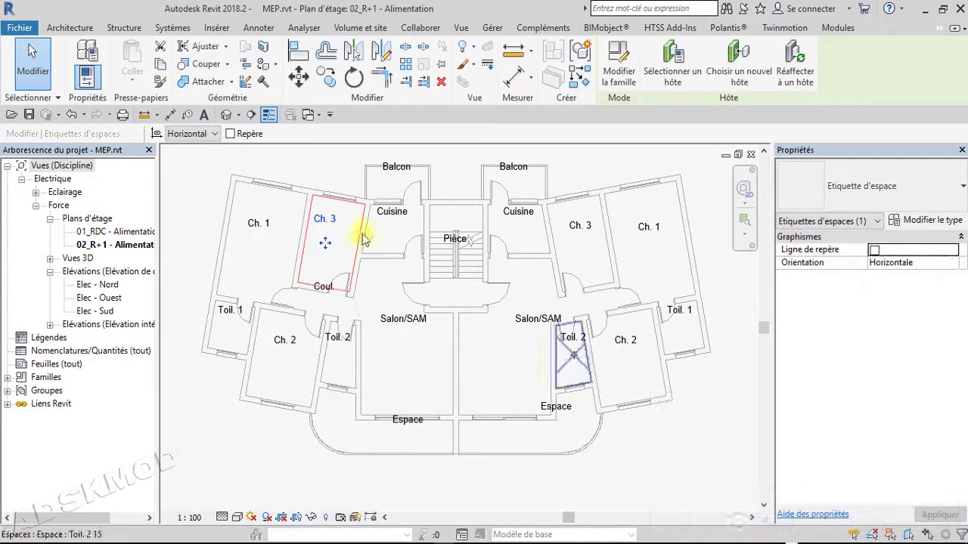
left_click(663, 461)
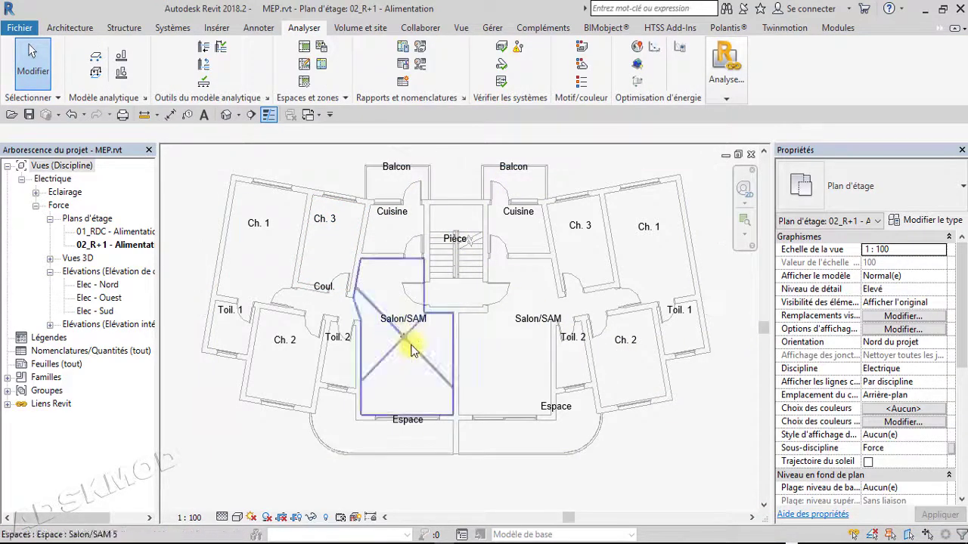
middle_click_drag(423, 437, 440, 390)
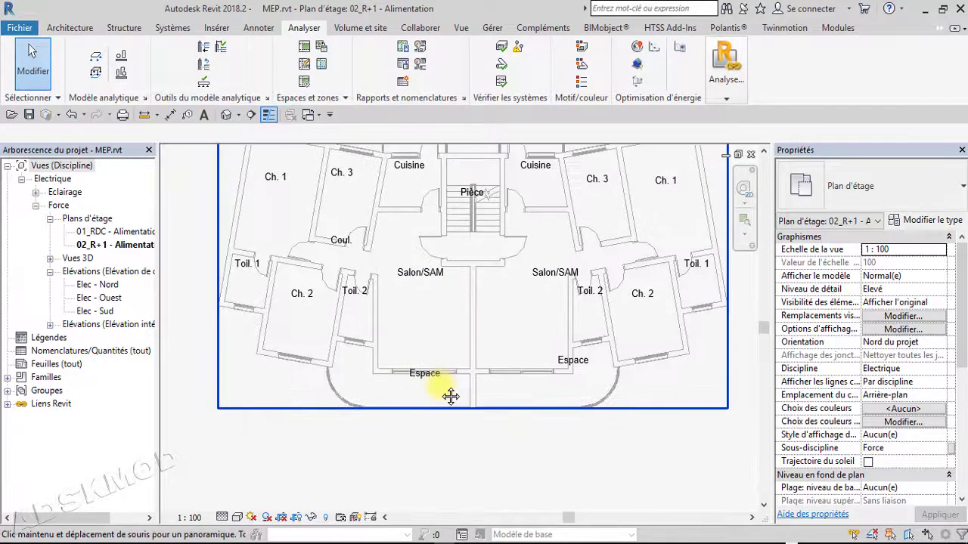
left_click(427, 380)
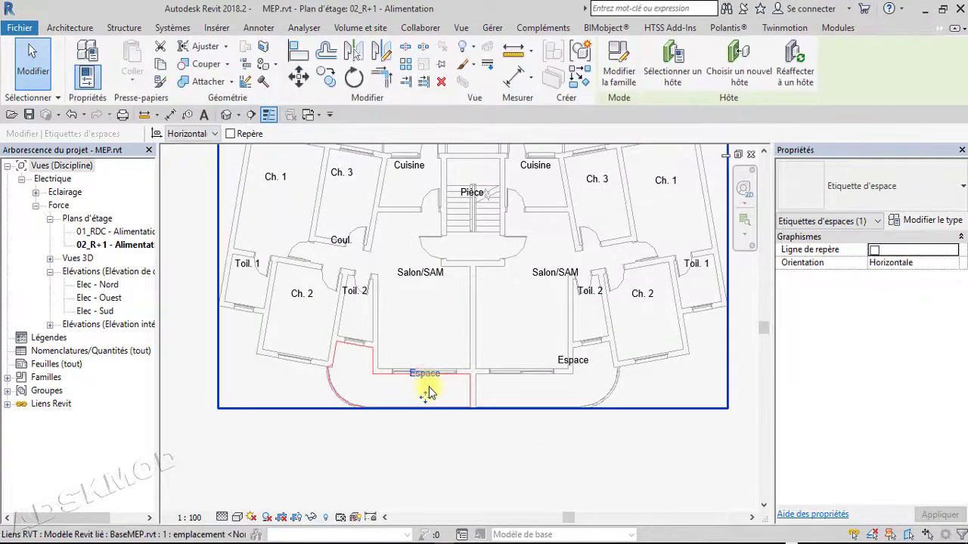
left_click(425, 375)
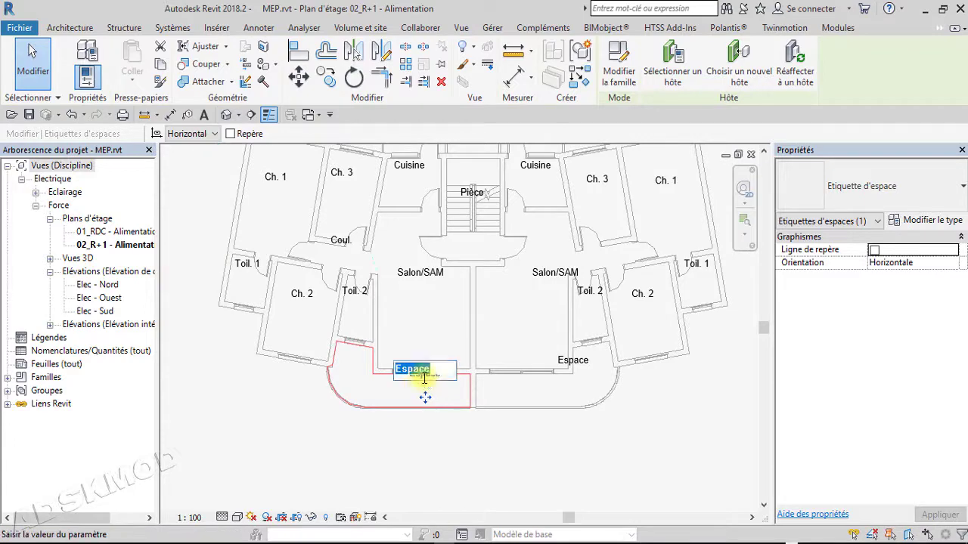
scroll(461, 389, "down", 2)
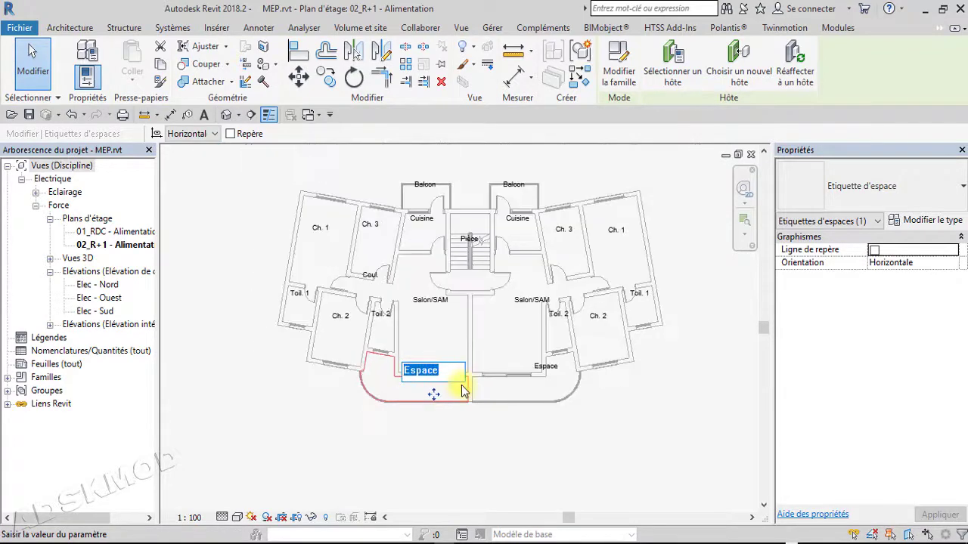
key("Escape")
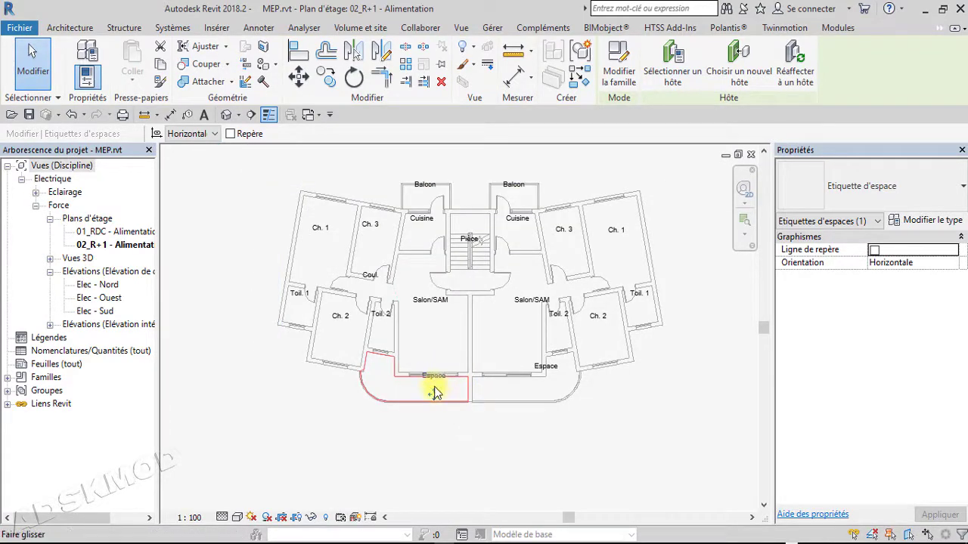
scroll(446, 353, "up", 2)
middle_click_drag(474, 345, 481, 412)
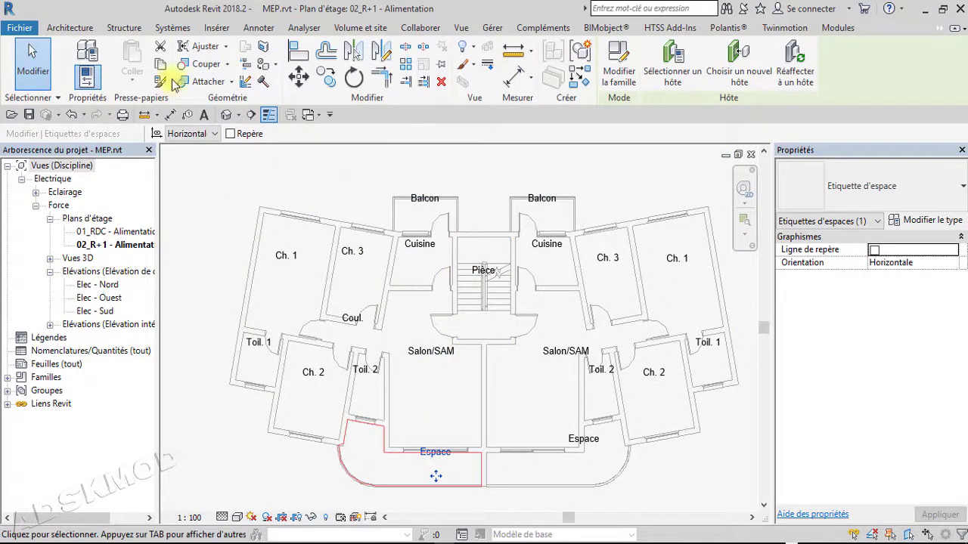
Start placing electrical fixtures of type Prise de courant double Standard on vertical faces, with the elevation set to 250
left_click(178, 27)
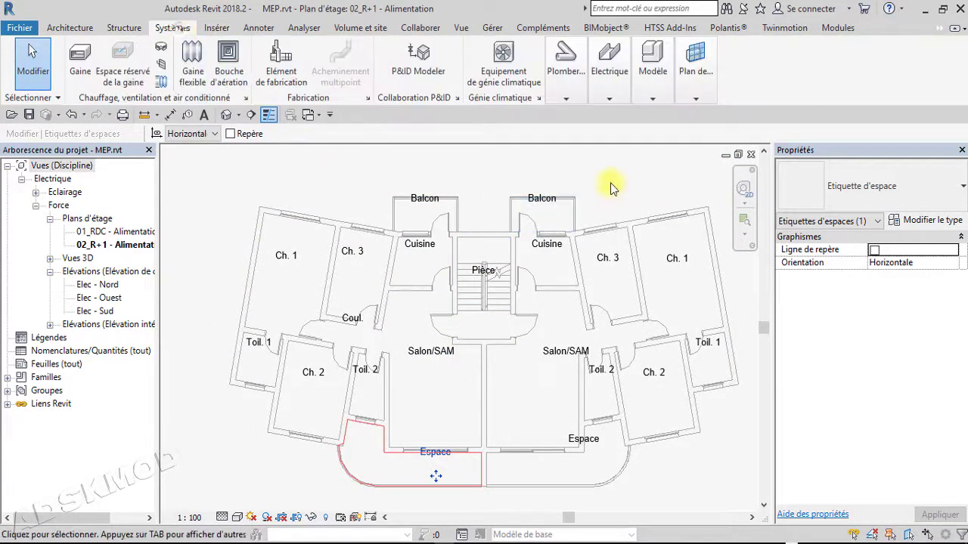
mouse_move(605, 101)
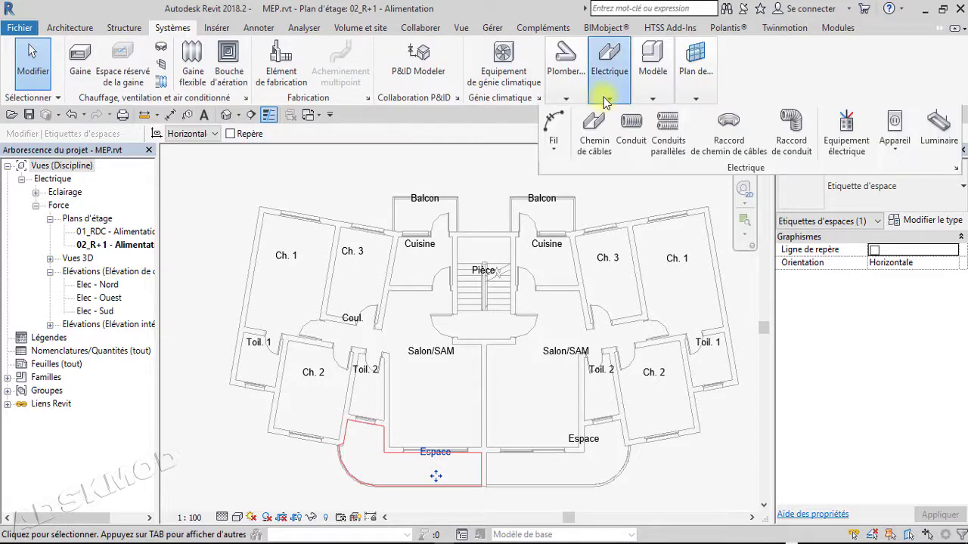
left_click(892, 148)
left_click(891, 175)
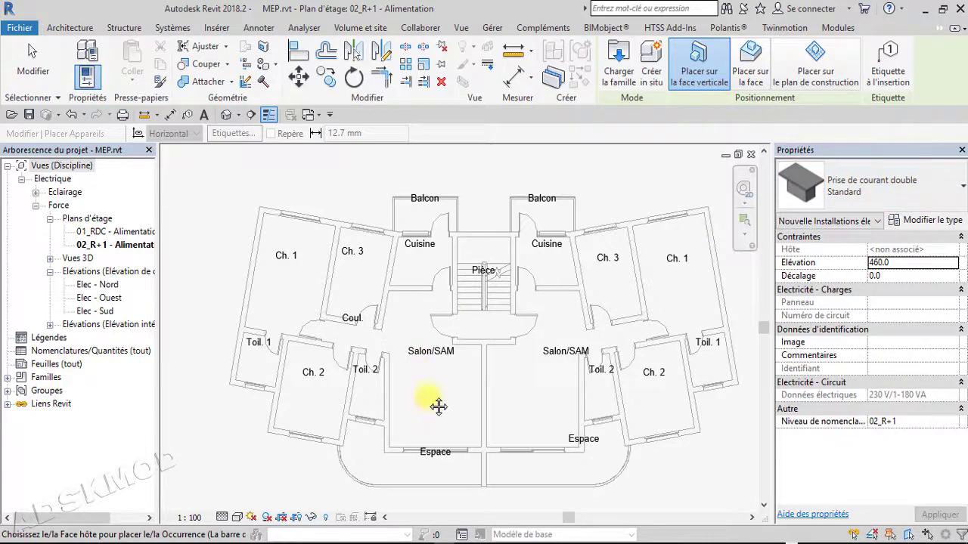
middle_click_drag(436, 406, 408, 400)
scroll(446, 303, "up", 3)
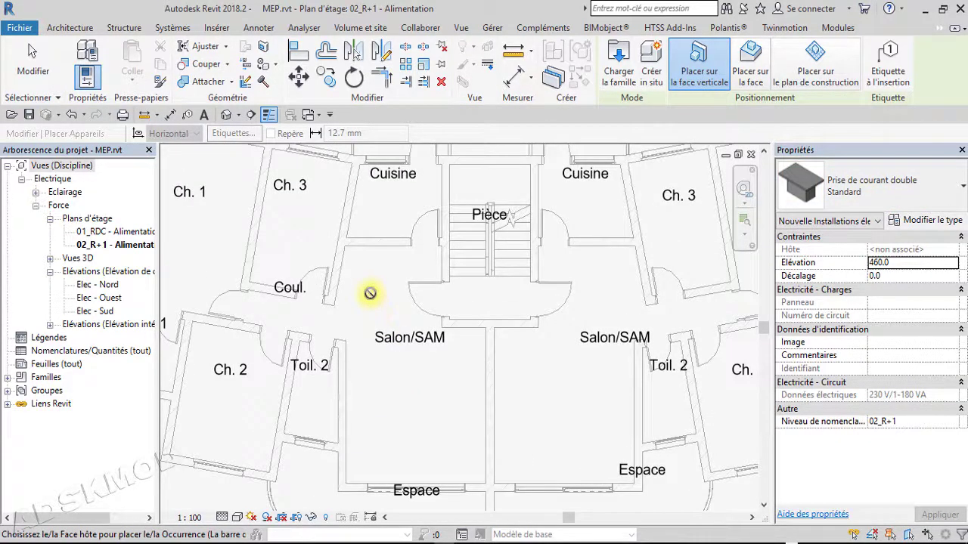
scroll(371, 285, "up", 1)
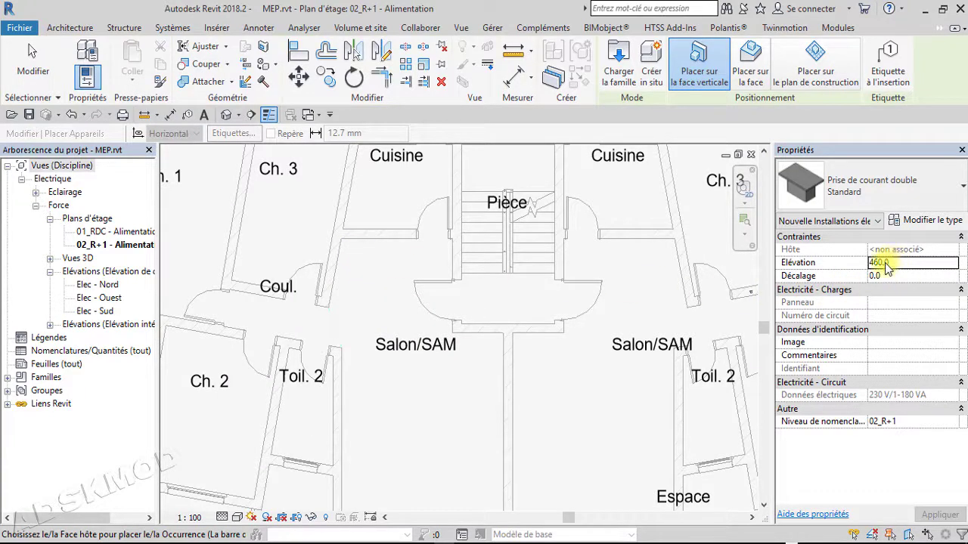
double_click(876, 264)
double_click(898, 266)
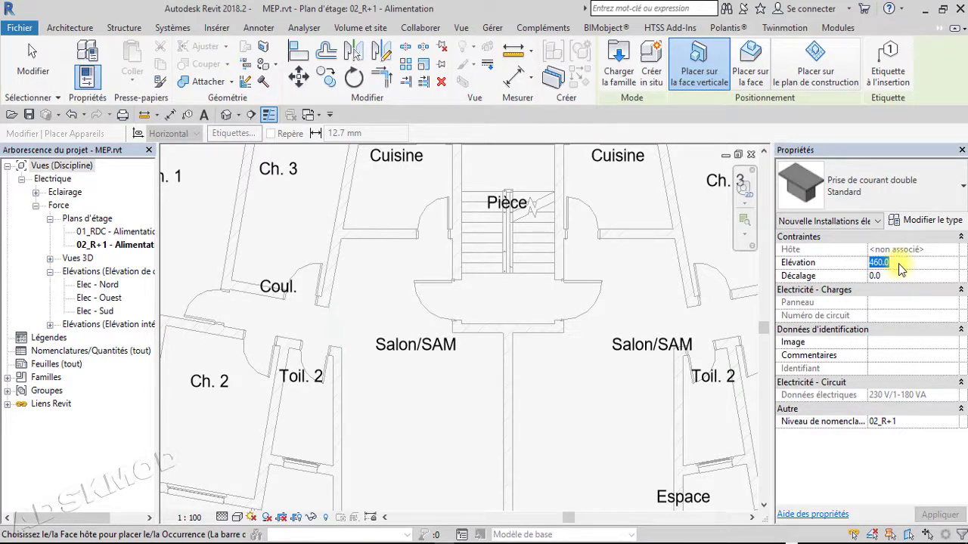
type("250")
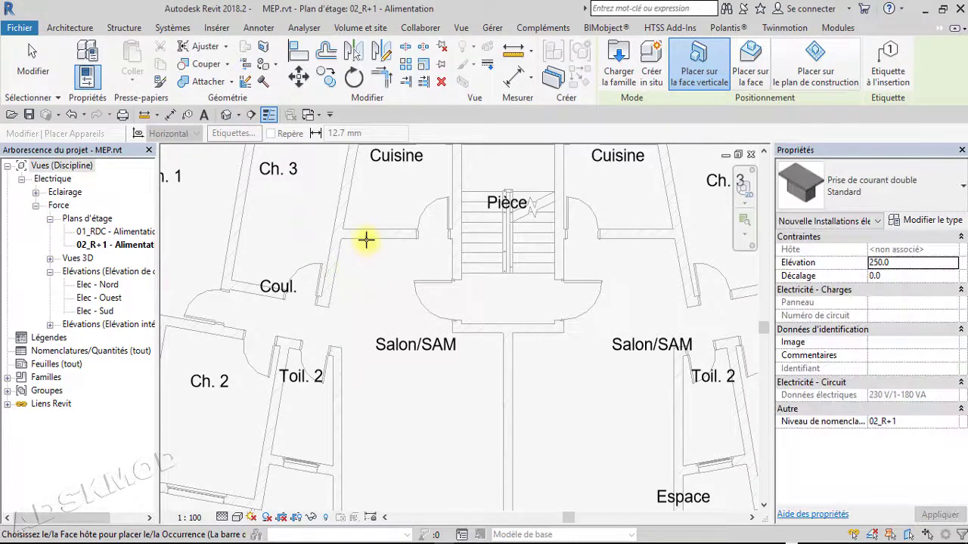
Place a double socket on the left apartment's Salon/SAM slanted wall, just below the corner with the Cuisine partition
scroll(366, 240, "up", 3)
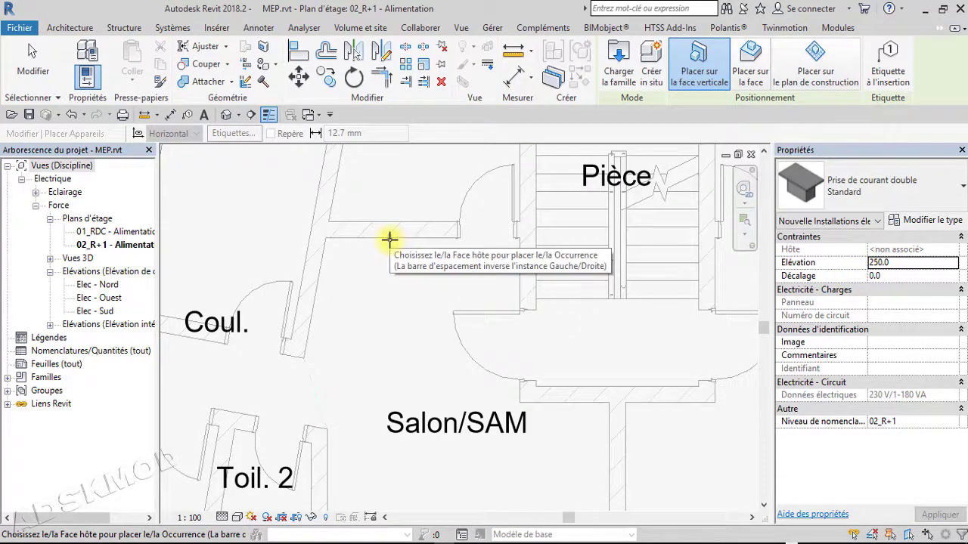
left_click(320, 256)
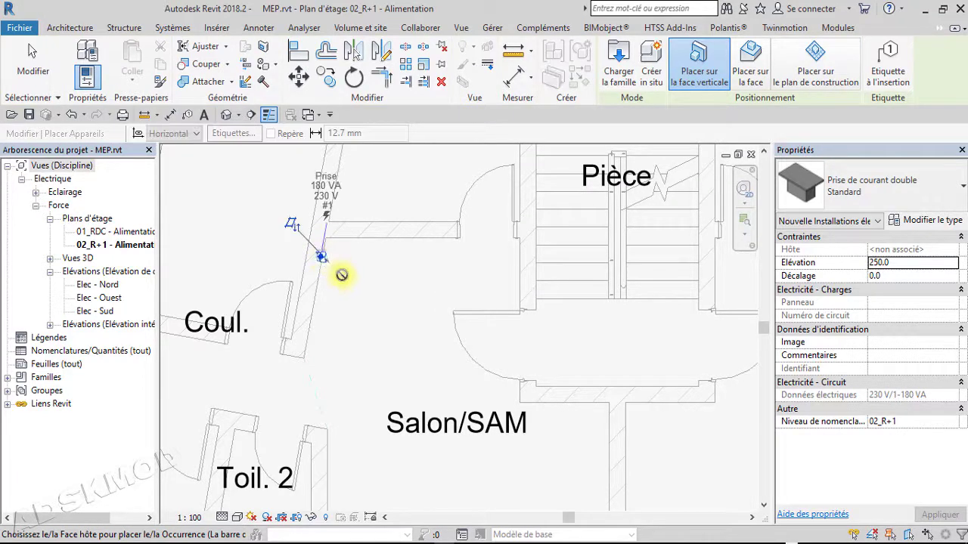
scroll(356, 273, "down", 2)
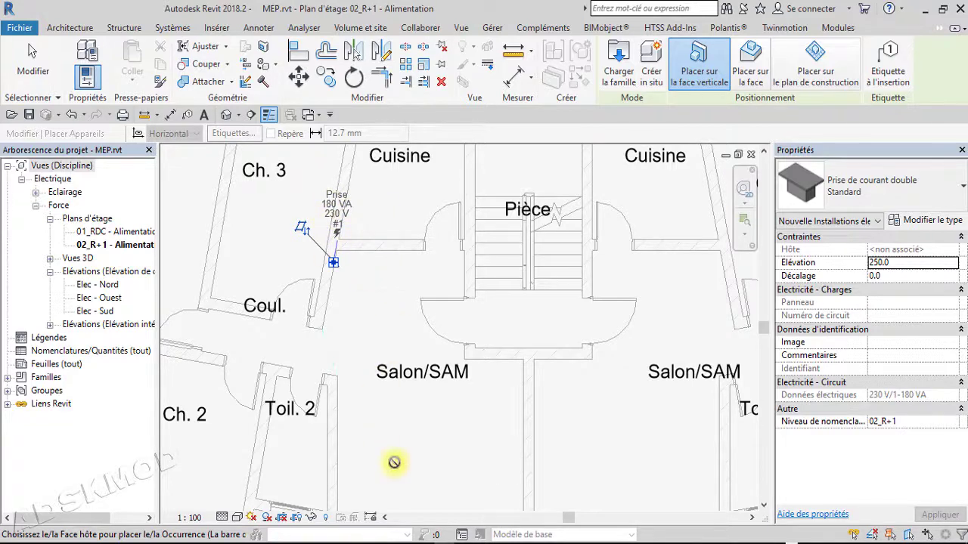
middle_click_drag(394, 461, 411, 444)
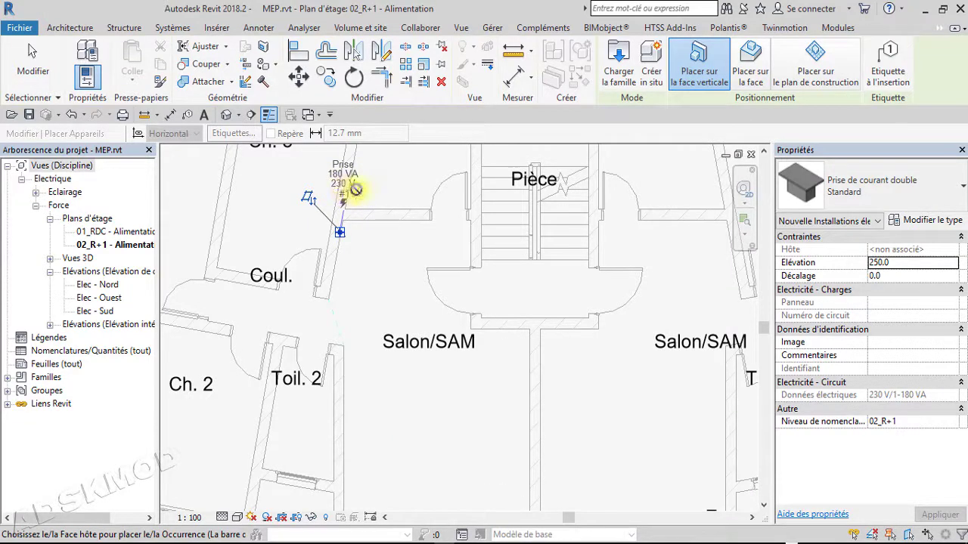
Place double sockets in the left Salon/SAM: two on the party wall, one beside the balcony window and one on the Toil. 2 wall
middle_click_drag(395, 432, 409, 330)
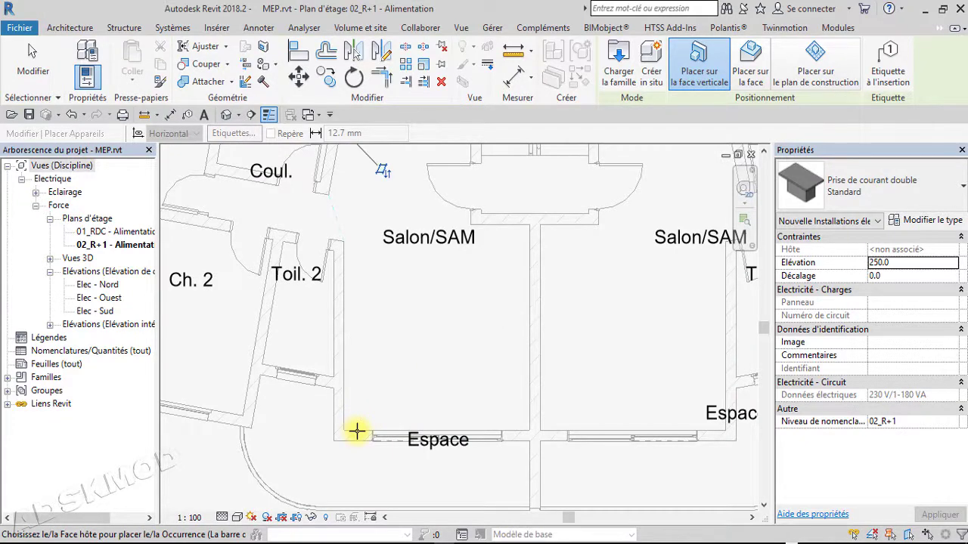
scroll(359, 433, "up", 2)
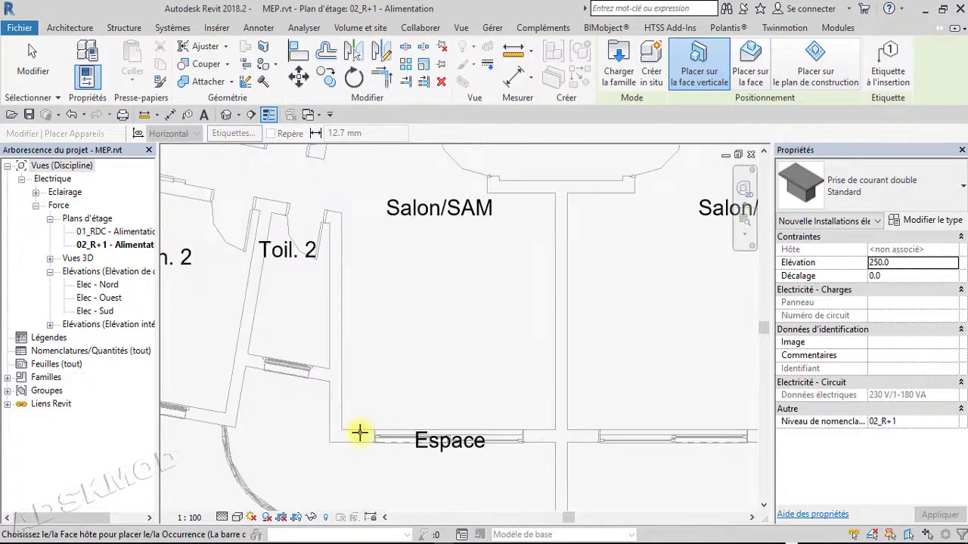
scroll(359, 433, "up", 1)
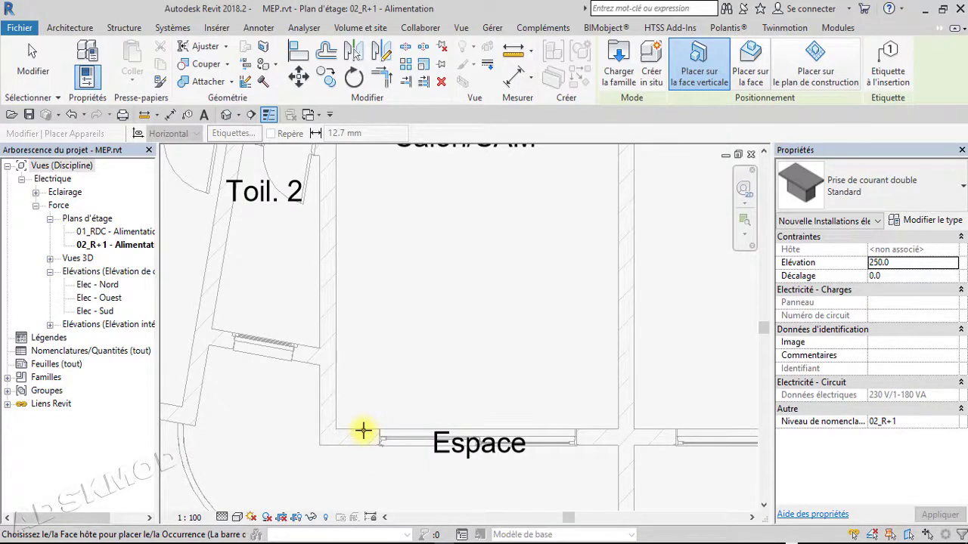
scroll(386, 393, "down", 3)
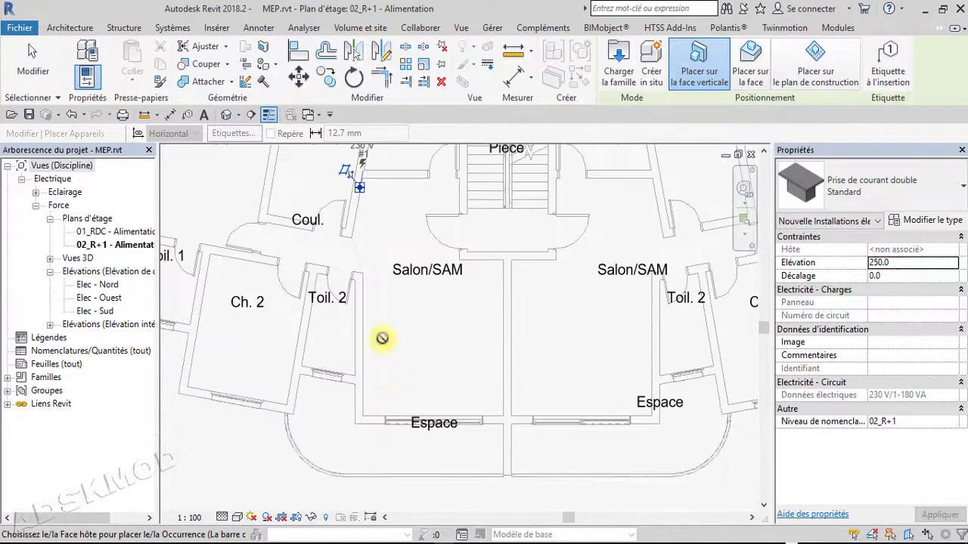
scroll(380, 338, "up", 1)
scroll(378, 333, "down", 1)
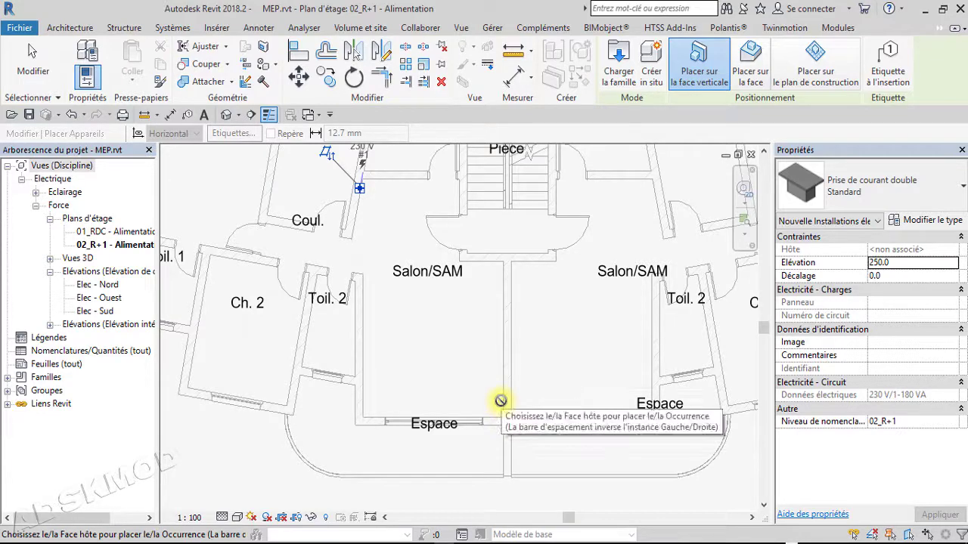
left_click(503, 282)
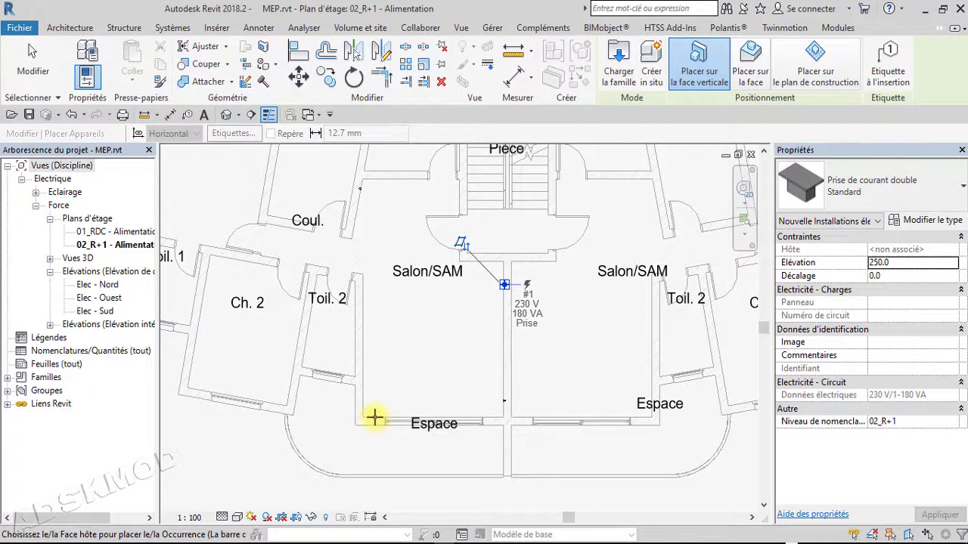
left_click(374, 418)
left_click(363, 322)
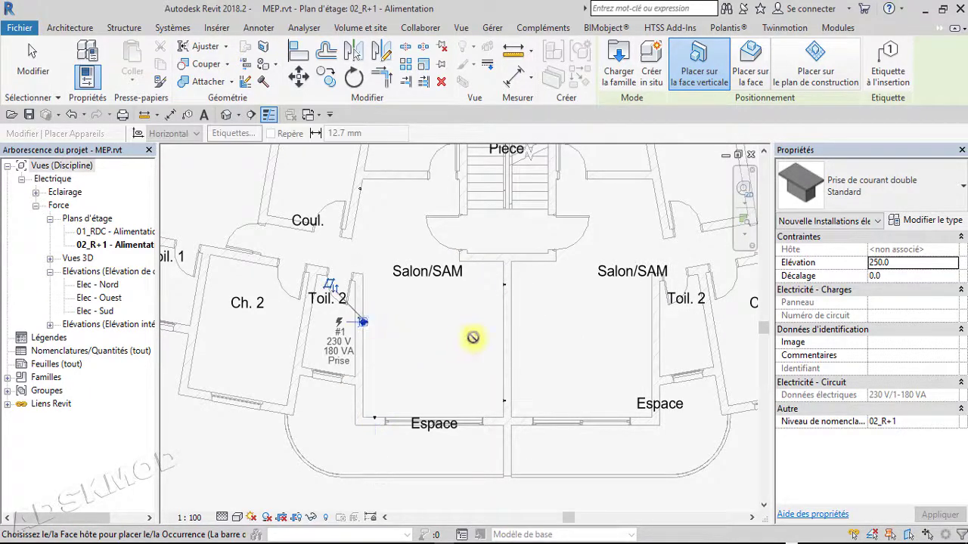
Place three double sockets in the left apartment's Ch. 1: two near the ends of the outer wall and one on the Ch. 3 partition
middle_click_drag(443, 356, 553, 402)
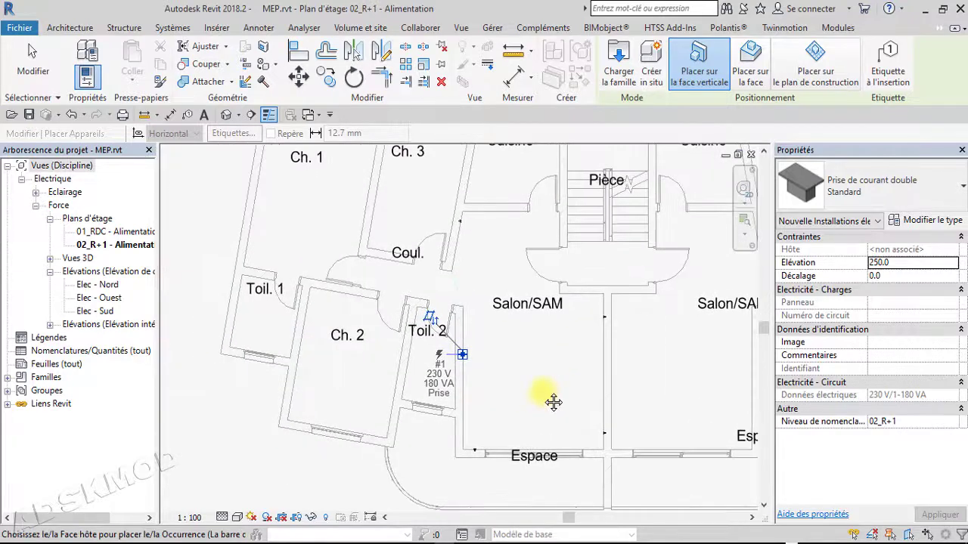
middle_click_drag(529, 338, 527, 398)
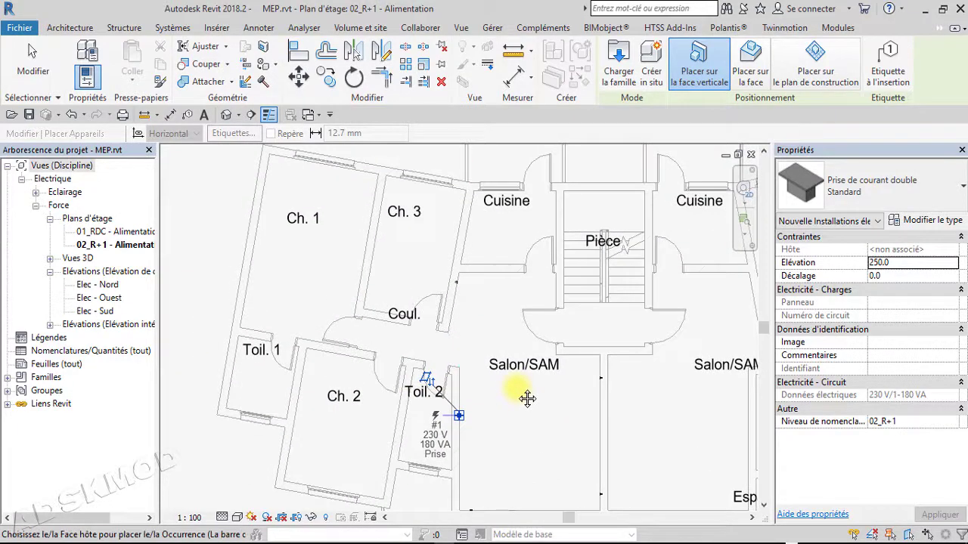
middle_click_drag(499, 312, 503, 347)
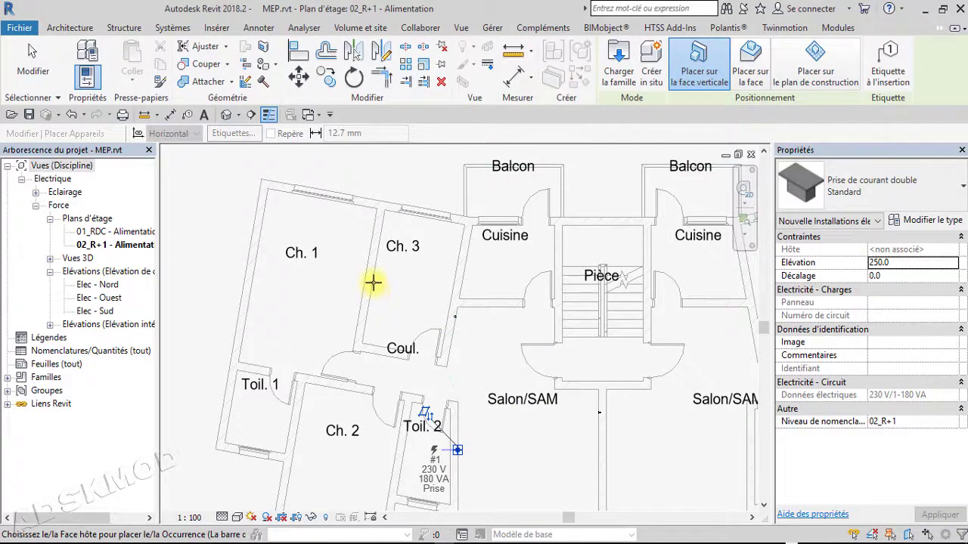
scroll(373, 282, "up", 1)
scroll(272, 190, "up", 2)
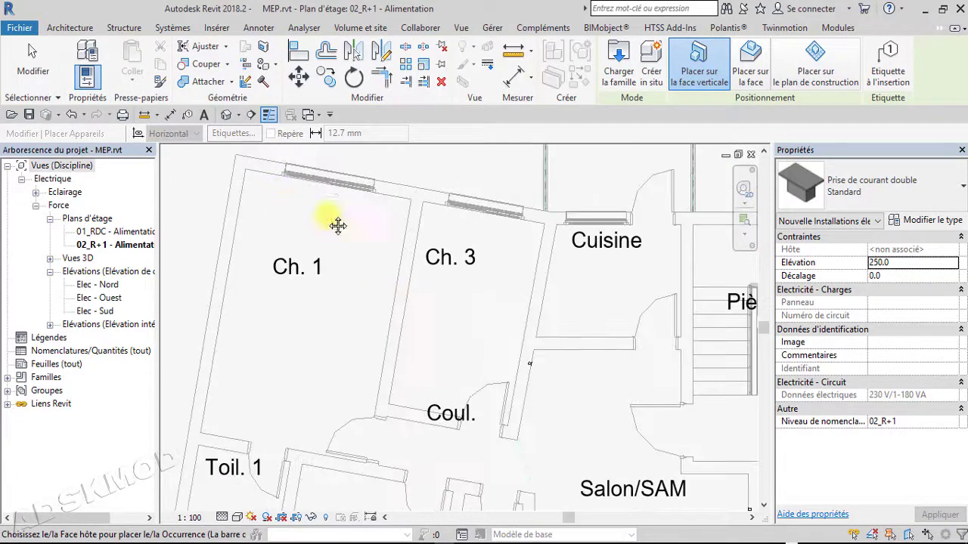
middle_click_drag(337, 225, 454, 201)
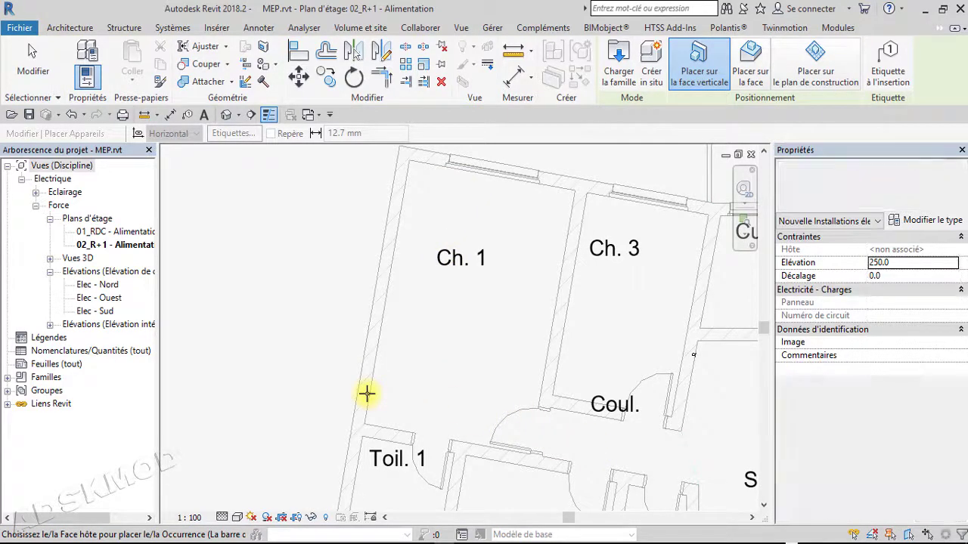
left_click(366, 393)
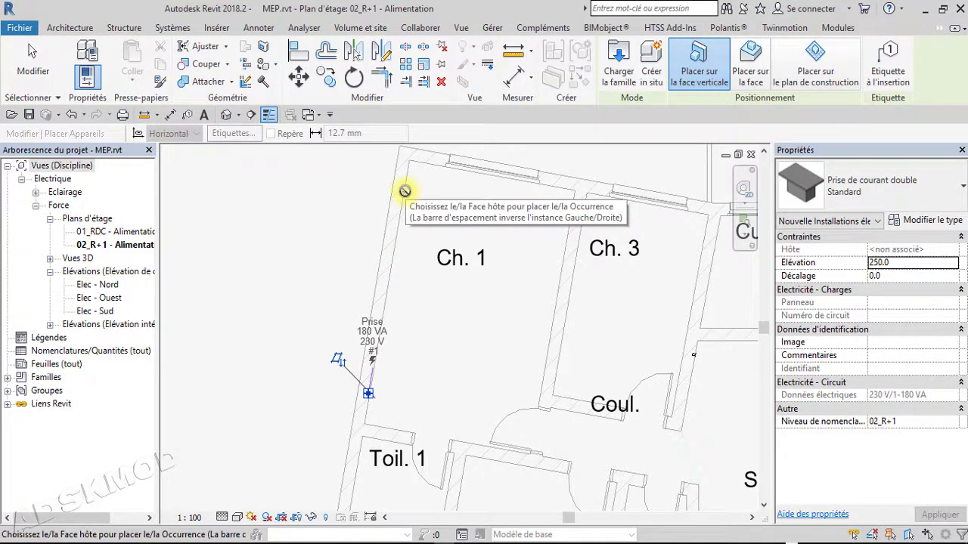
left_click(404, 190)
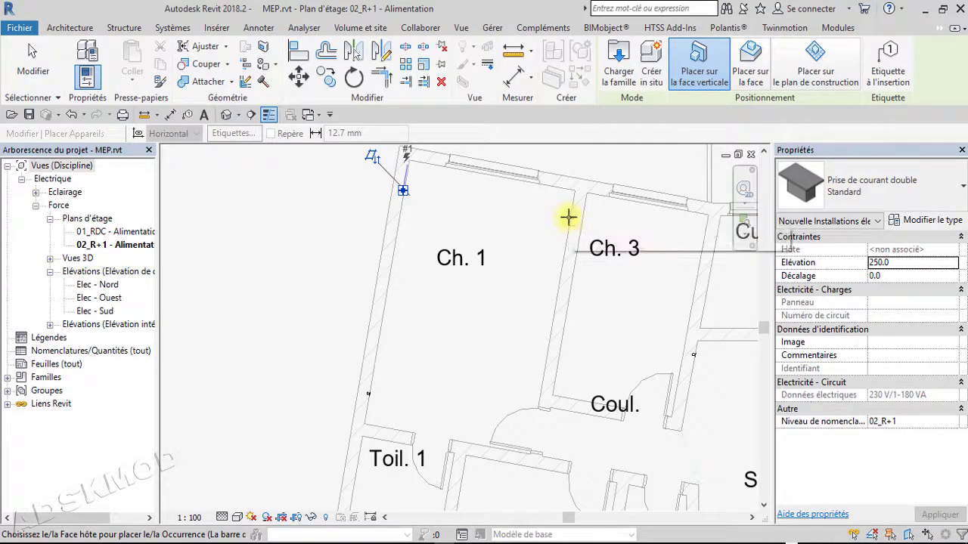
left_click(566, 216)
Place double sockets in the left apartment's Ch. 2, one on the Toil. 1 side wall and one on the corridor-side wall
middle_click_drag(566, 350, 500, 236)
scroll(501, 235, "down", 1)
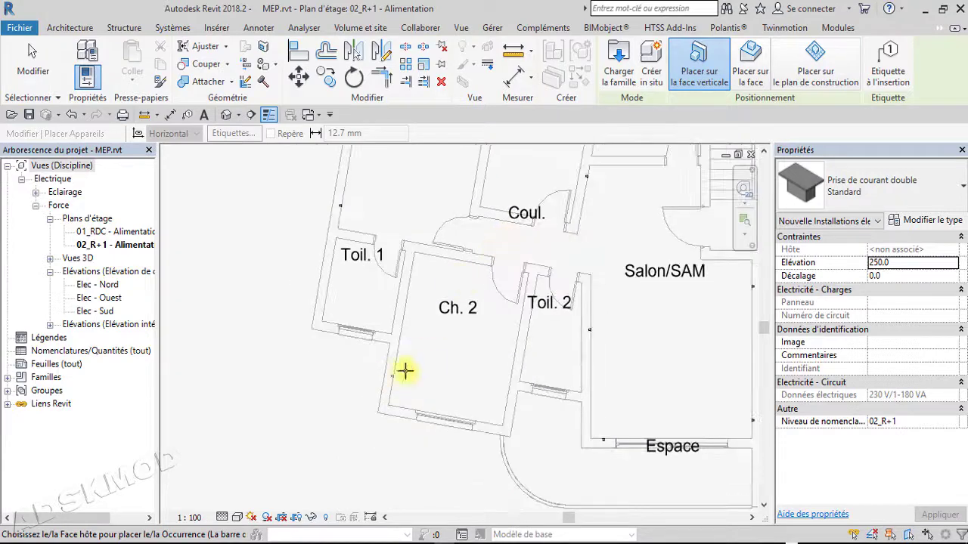
scroll(427, 365, "up", 1)
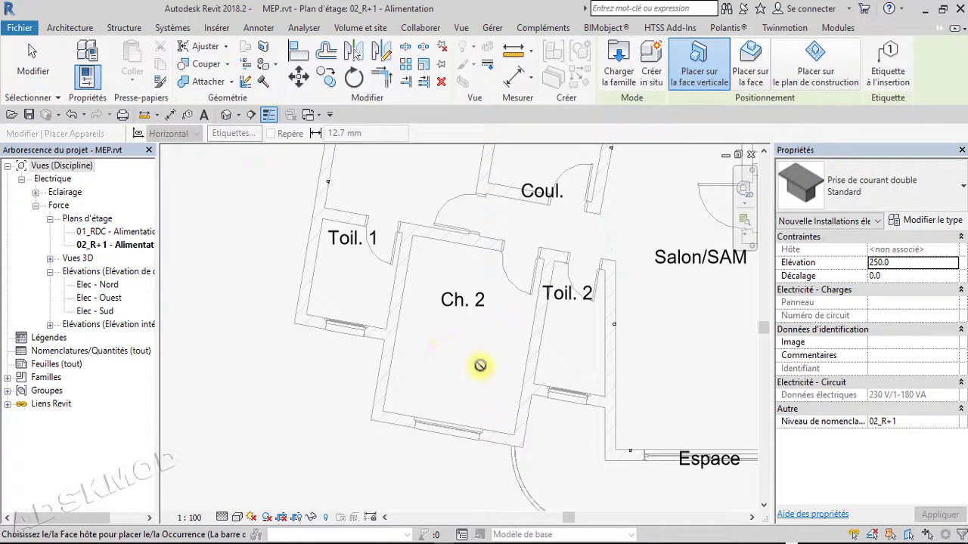
left_click(406, 262)
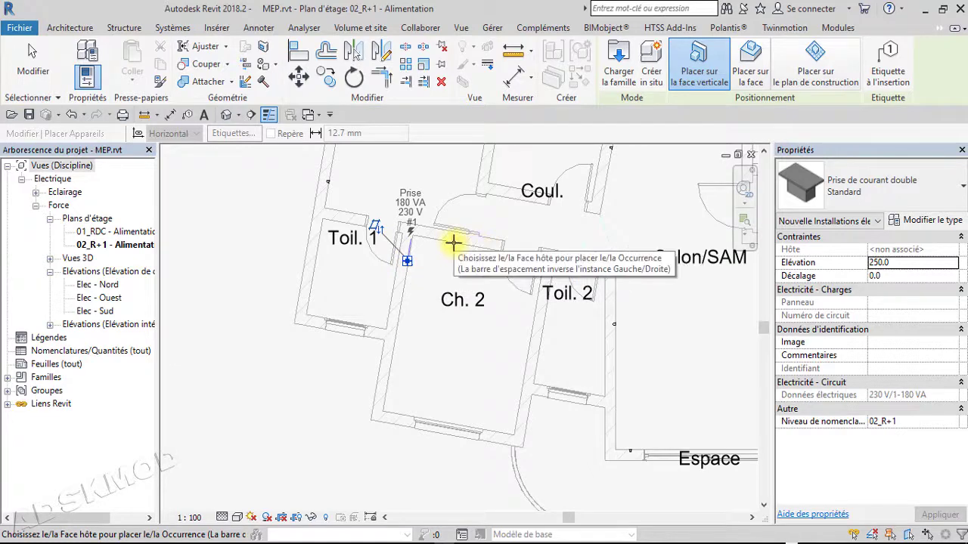
left_click(453, 242)
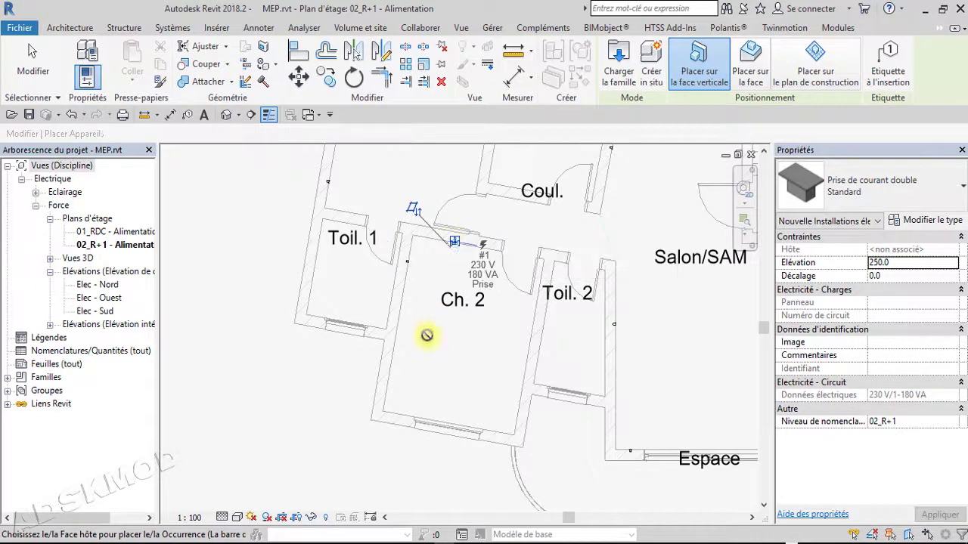
Place double sockets in the left apartment: one on Ch. 2's window wall, one on Ch. 3's corridor-side wall and one on Ch. 3's Ch. 1 partition
left_click(395, 411)
middle_click_drag(522, 241, 463, 415)
middle_click_drag(506, 238, 445, 305)
left_click(452, 331)
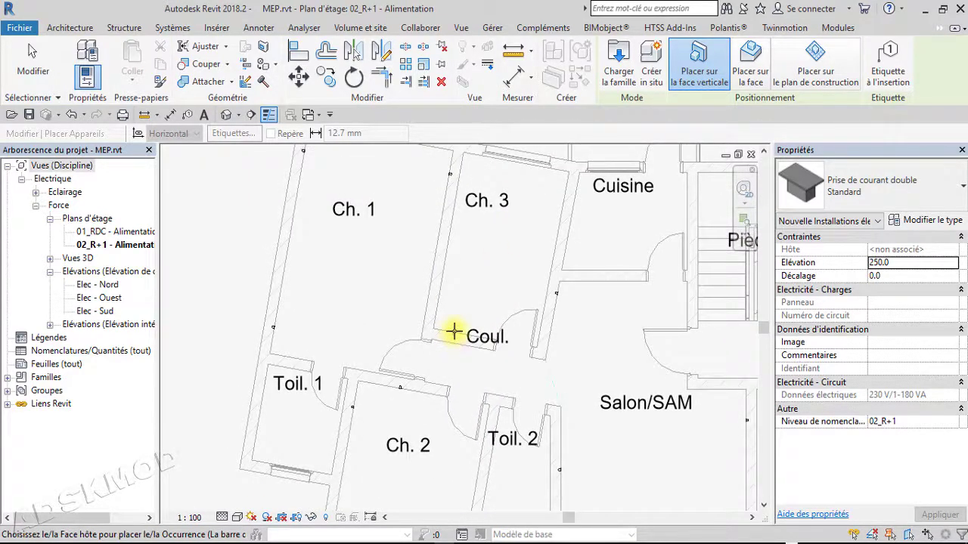
scroll(460, 274, "down", 3)
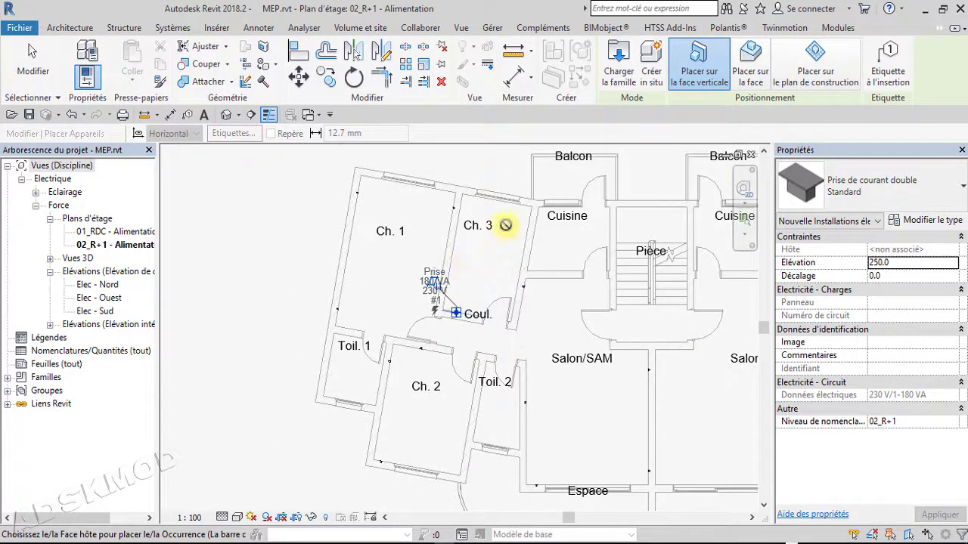
left_click(453, 254)
middle_click_drag(495, 286, 507, 209)
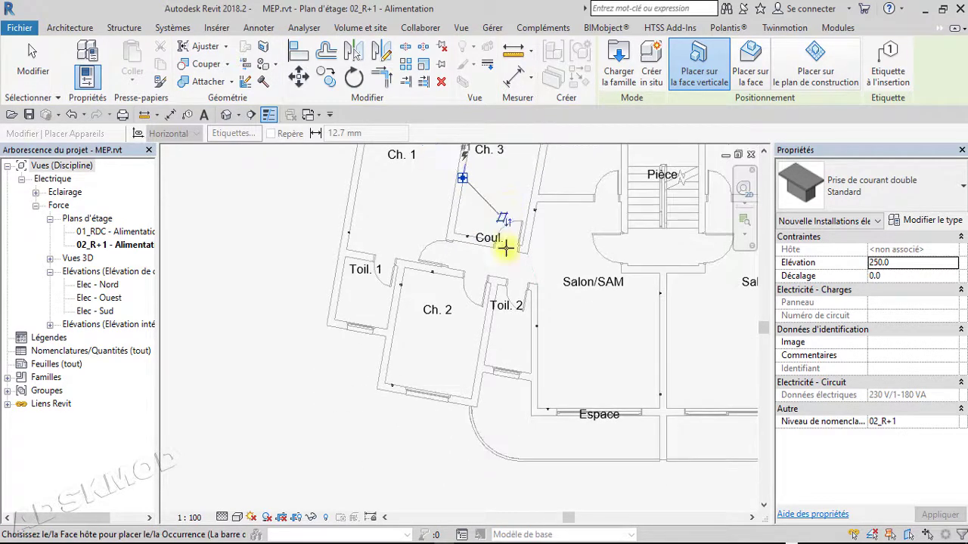
Place two double sockets on the left apartment's Espace balcony: one on the short wall beside Toil. 2 and one near the party wall
middle_click_drag(503, 244, 409, 212)
scroll(412, 382, "up", 3)
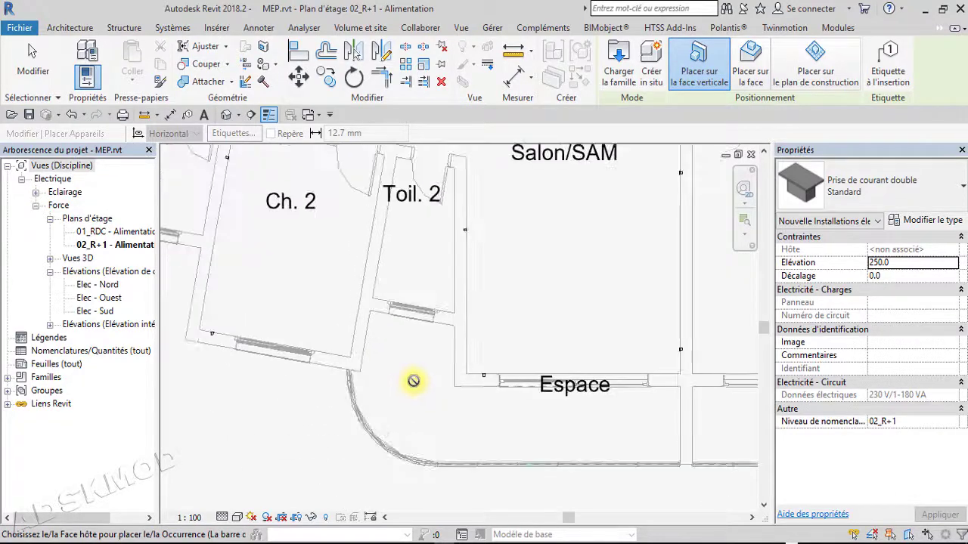
scroll(416, 377, "up", 1)
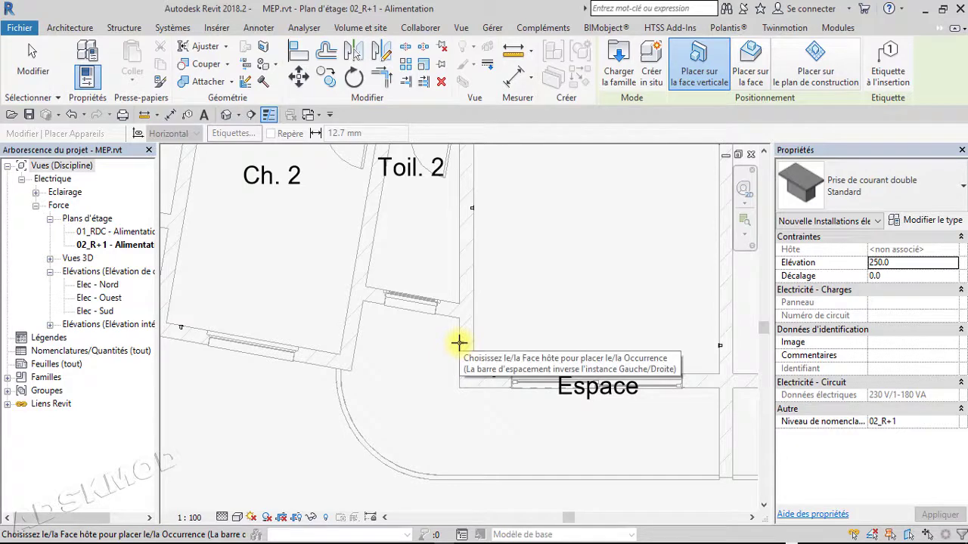
left_click(458, 343)
scroll(458, 401, "down", 2)
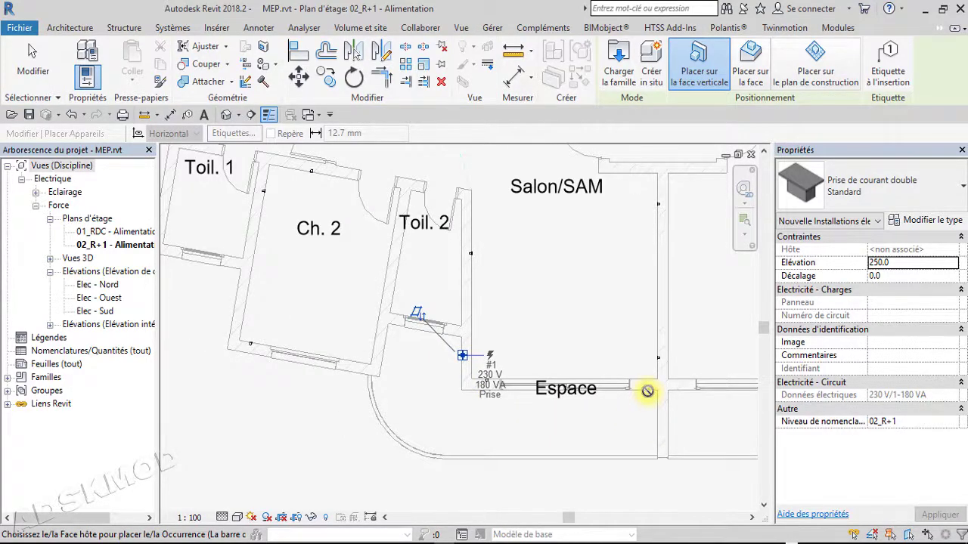
scroll(627, 412, "down", 2)
middle_click_drag(570, 395, 523, 387)
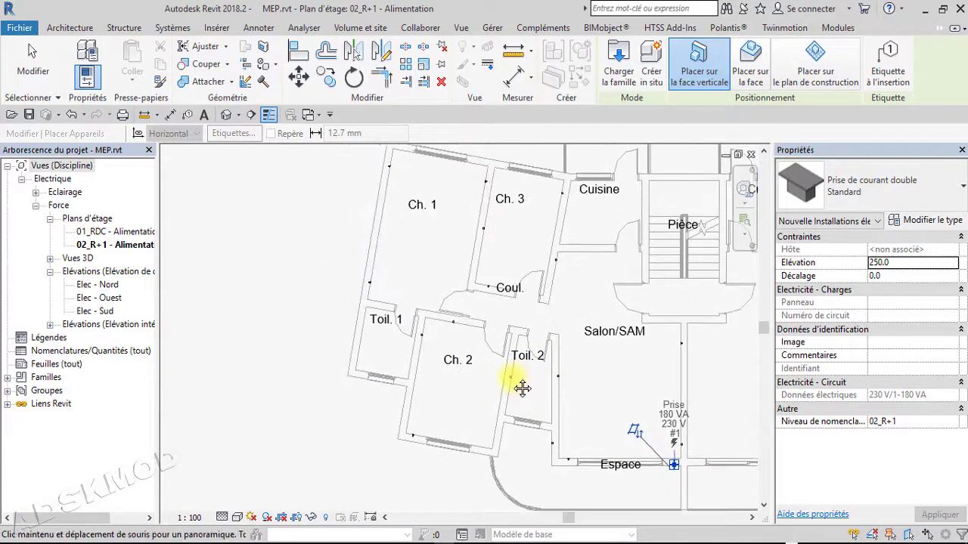
Place a GFCI double socket on Toil. 1's outer wall and another on Toil. 2's Salon/SAM-side wall in the left apartment
left_click(886, 190)
left_click(810, 267)
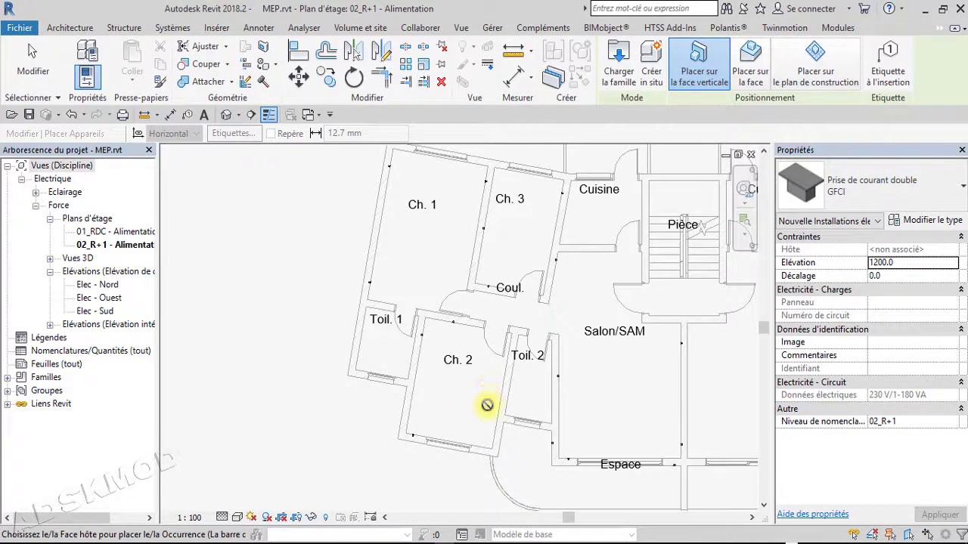
scroll(382, 356, "up", 3)
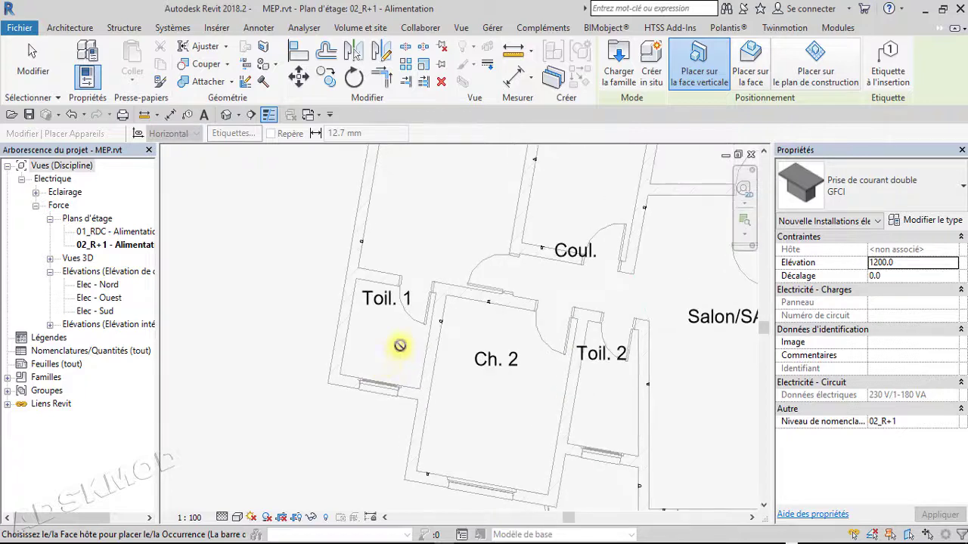
left_click(348, 316)
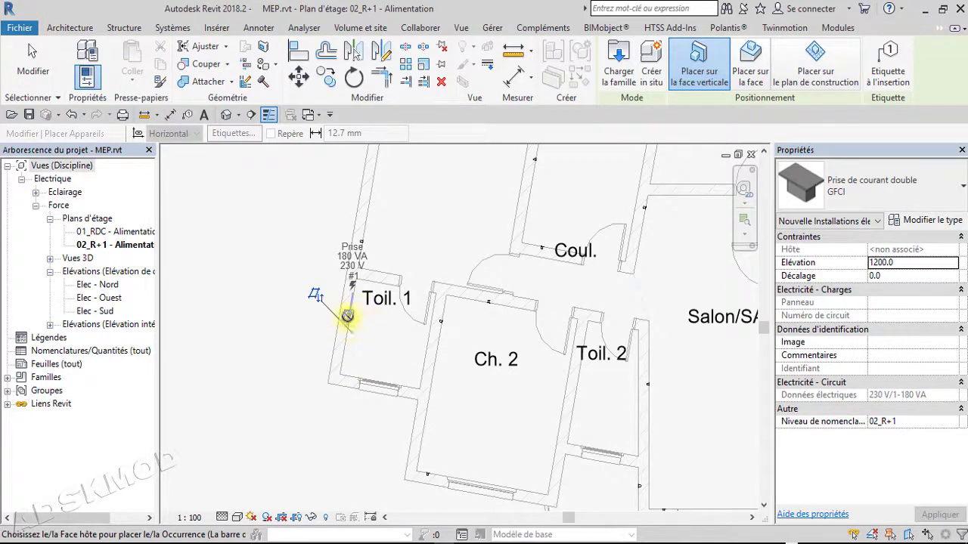
middle_click_drag(401, 303, 292, 419)
middle_click_drag(536, 276, 529, 168)
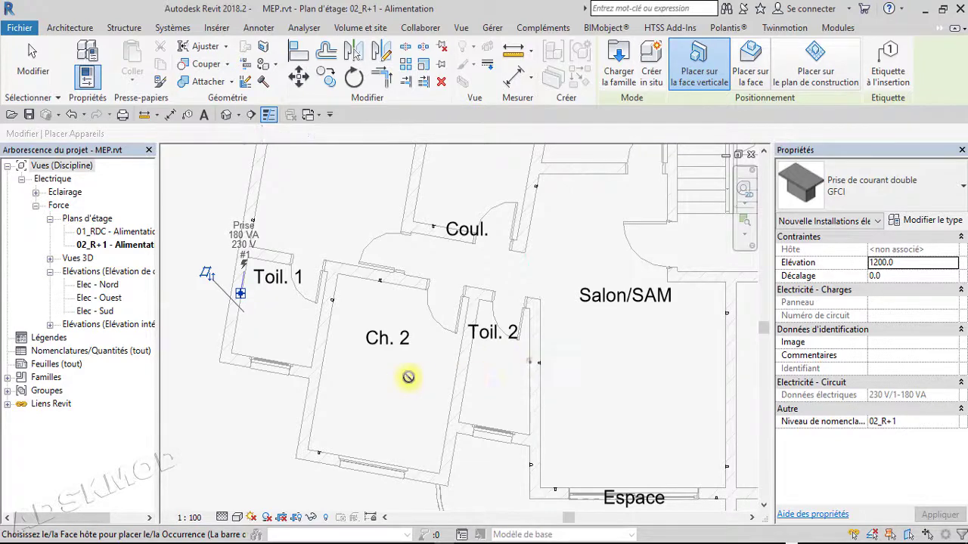
scroll(428, 384, "down", 5)
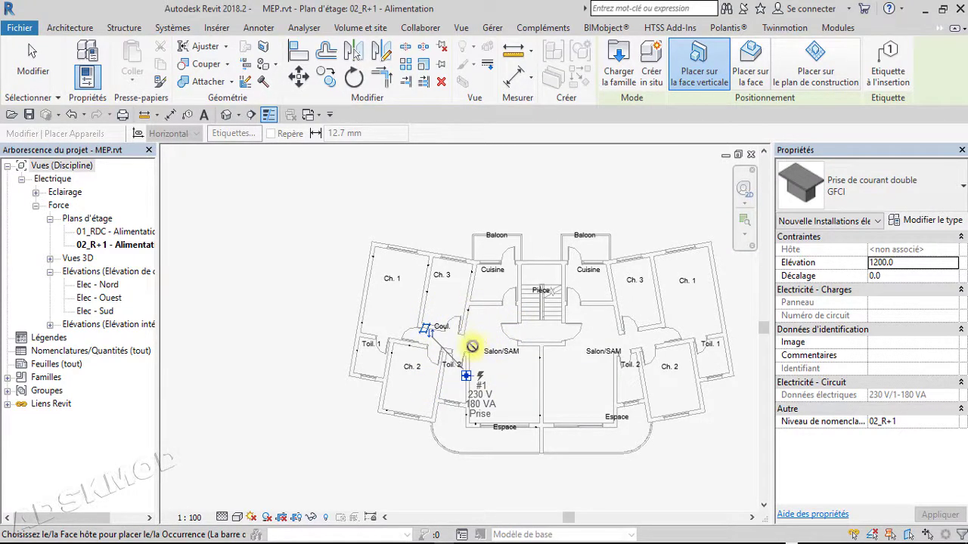
key("Escape")
key("Escape")
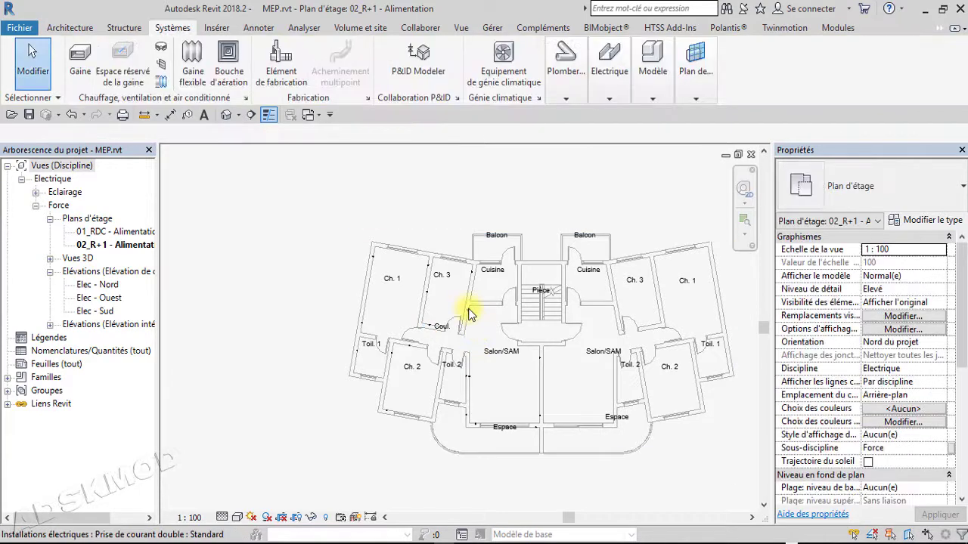
Examine close up how the double socket sits in the left Salon/SAM's slanted wall below the Cuisine partition
scroll(469, 320, "up", 3)
scroll(469, 318, "up", 5)
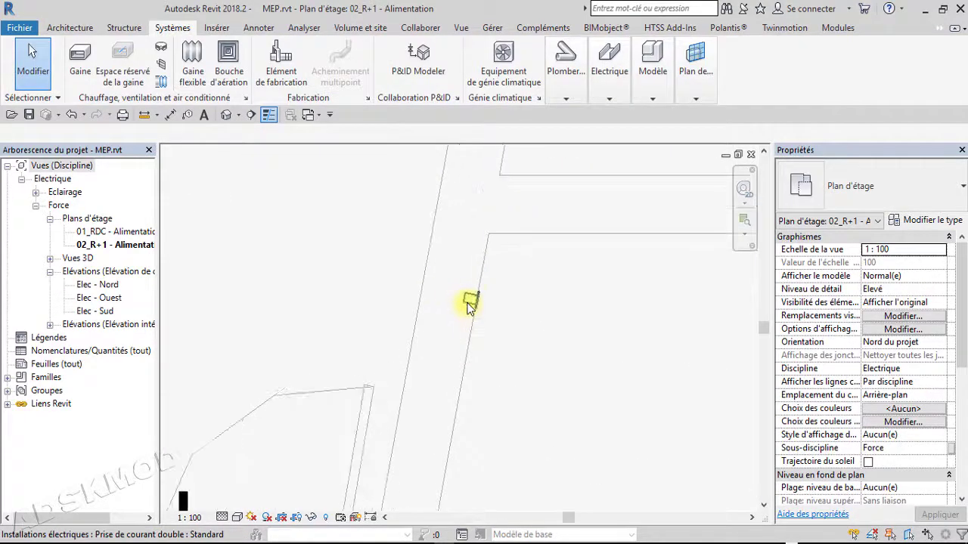
scroll(468, 303, "up", 5)
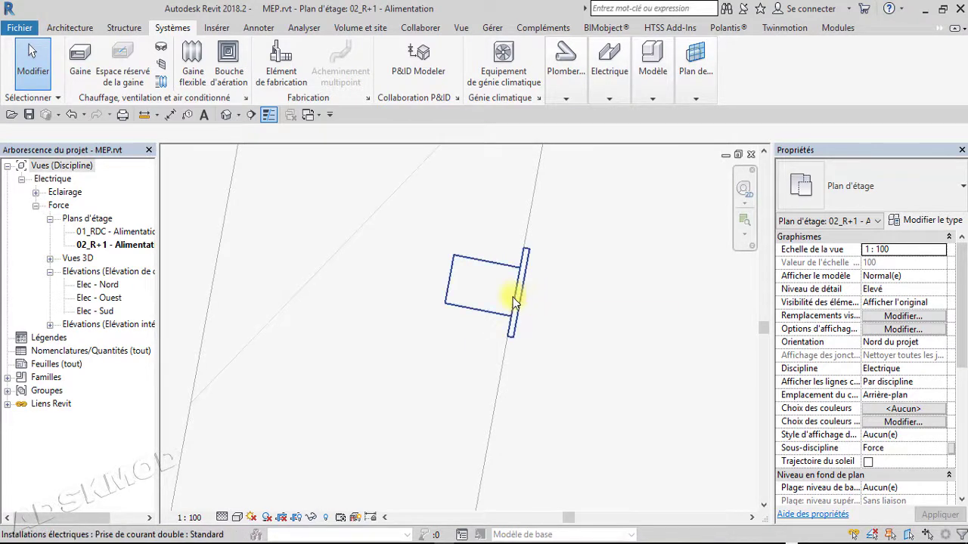
scroll(511, 298, "down", 2)
scroll(511, 298, "down", 1)
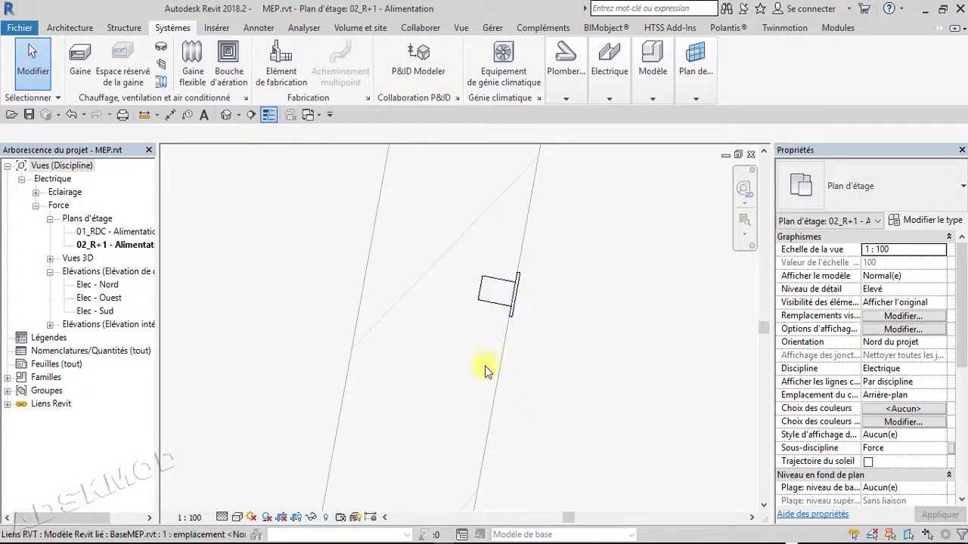
scroll(485, 366, "down", 2)
scroll(485, 366, "down", 5)
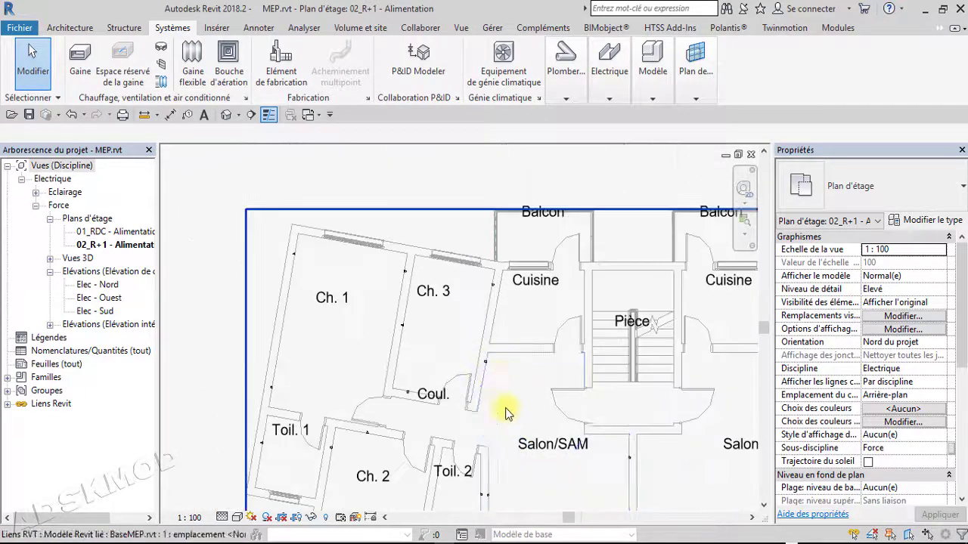
middle_click_drag(505, 408, 495, 282)
scroll(533, 379, "down", 2)
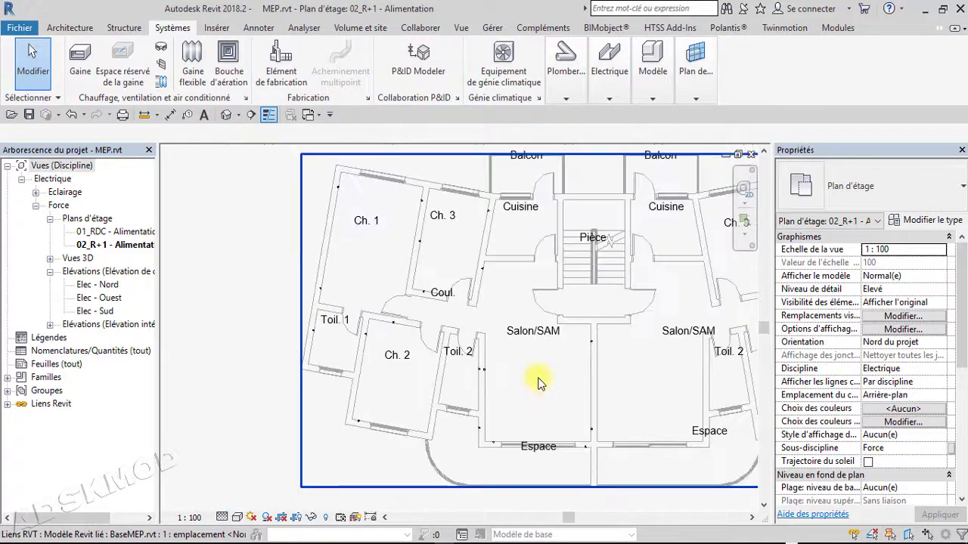
middle_click_drag(479, 380, 504, 372)
middle_click_drag(474, 364, 446, 360)
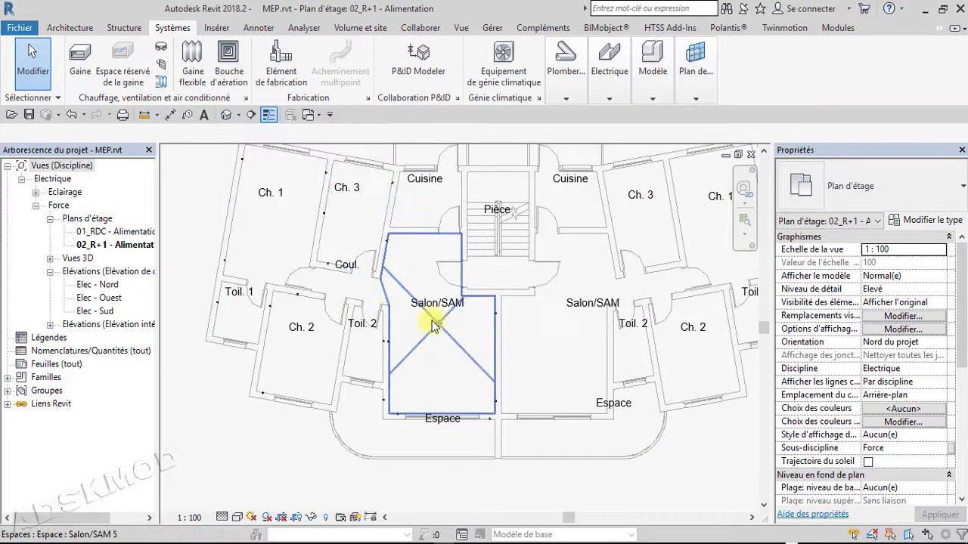
middle_click_drag(425, 320, 440, 352)
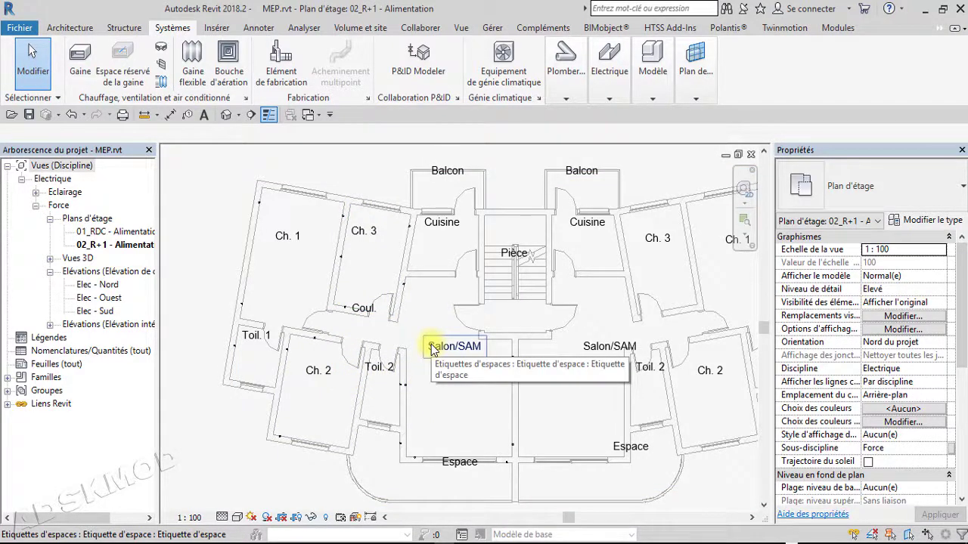
middle_click_drag(486, 380, 424, 522)
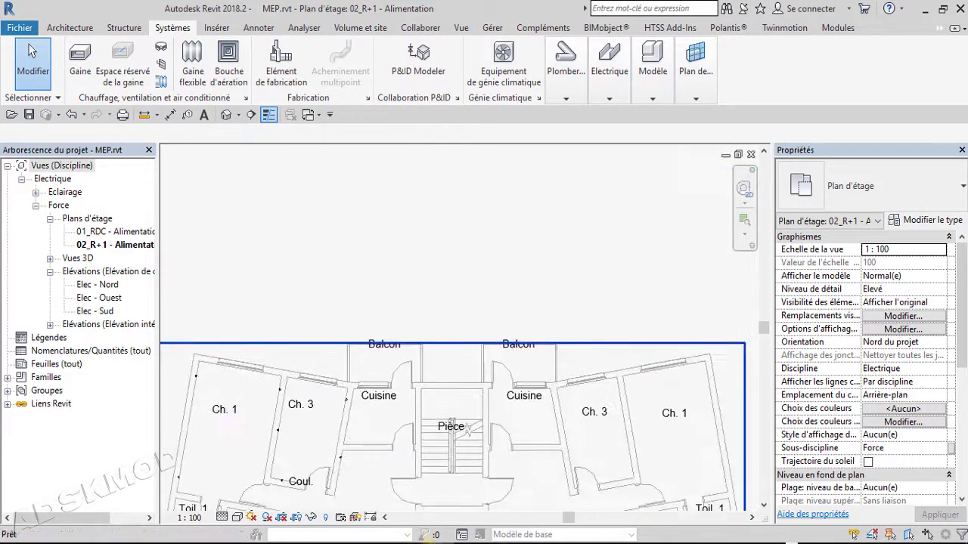
scroll(473, 454, "down", 2)
middle_click_drag(476, 452, 533, 344)
scroll(461, 410, "up", 3)
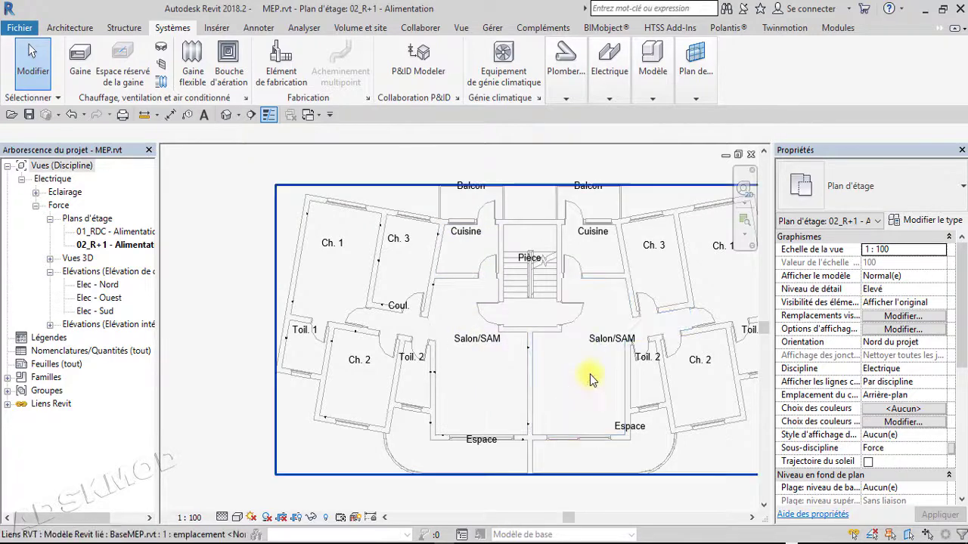
middle_click_drag(595, 372, 538, 350)
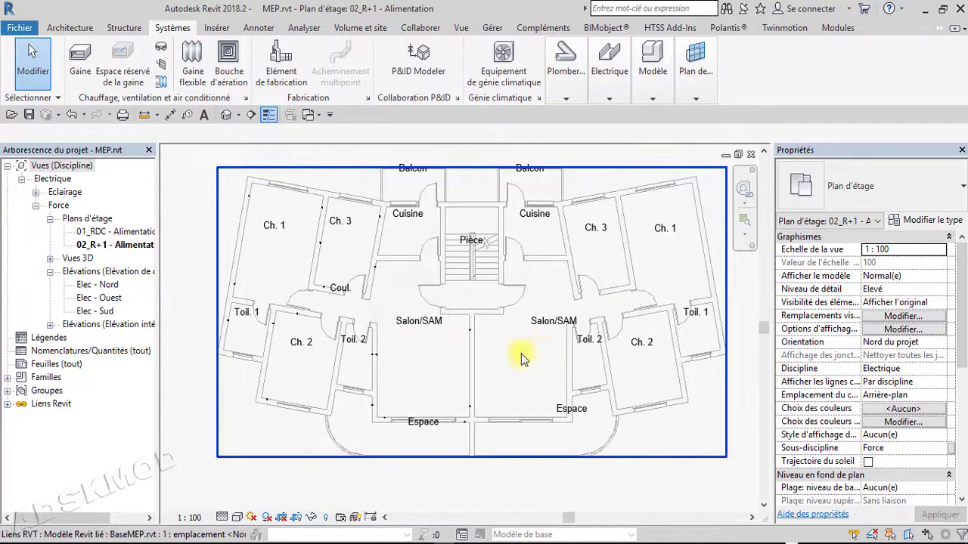